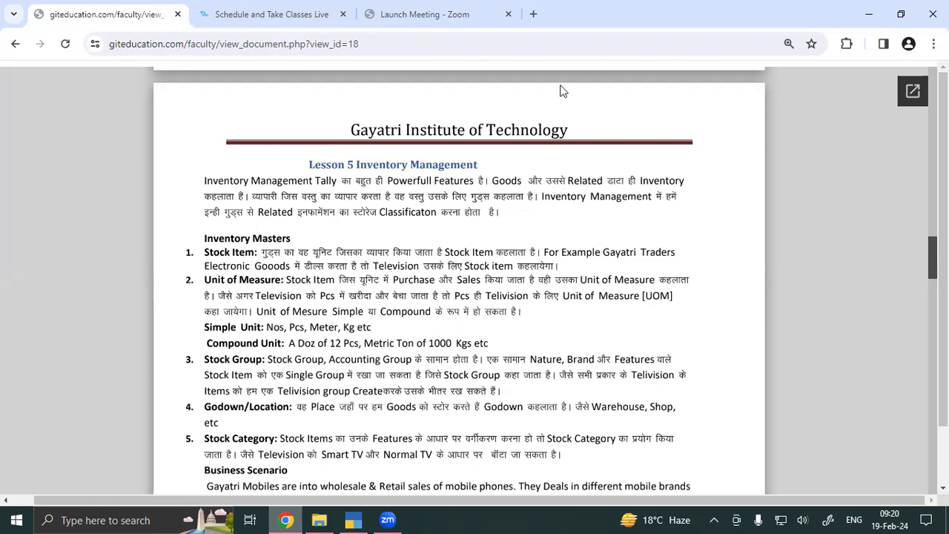
Step: Underline phrases in red around the Stock Item definition under Inventory Masters, and undo the last two strokes
left_click_drag(294, 243, 407, 241)
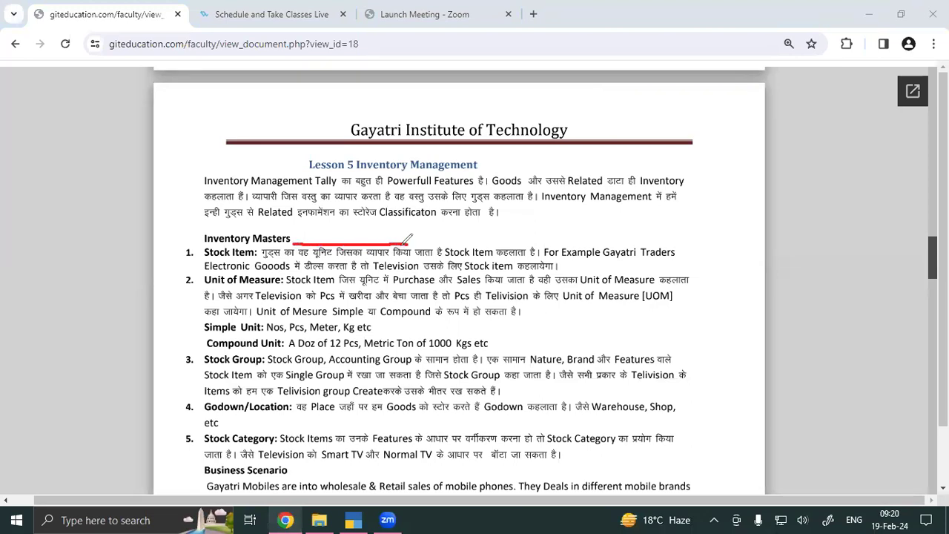
left_click_drag(449, 240, 686, 238)
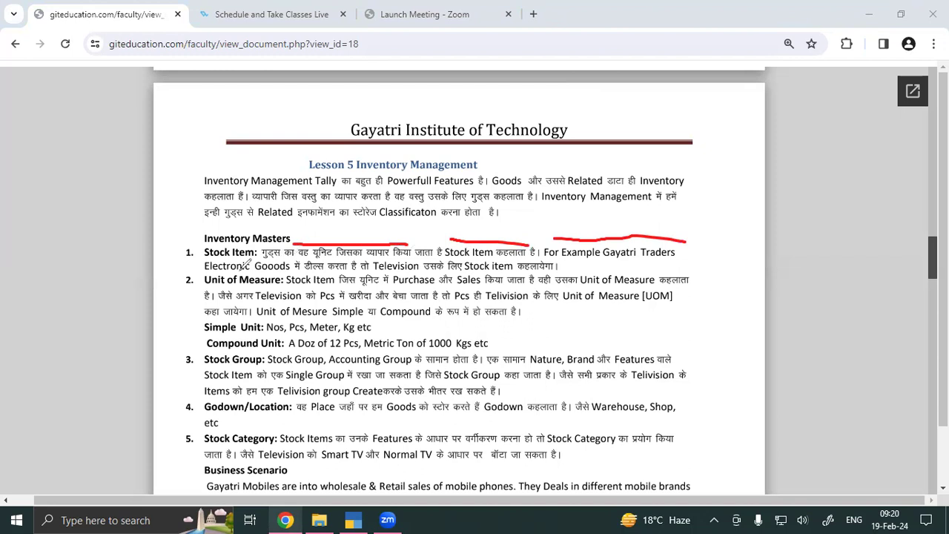
left_click_drag(238, 271, 309, 276)
left_click_drag(367, 272, 490, 275)
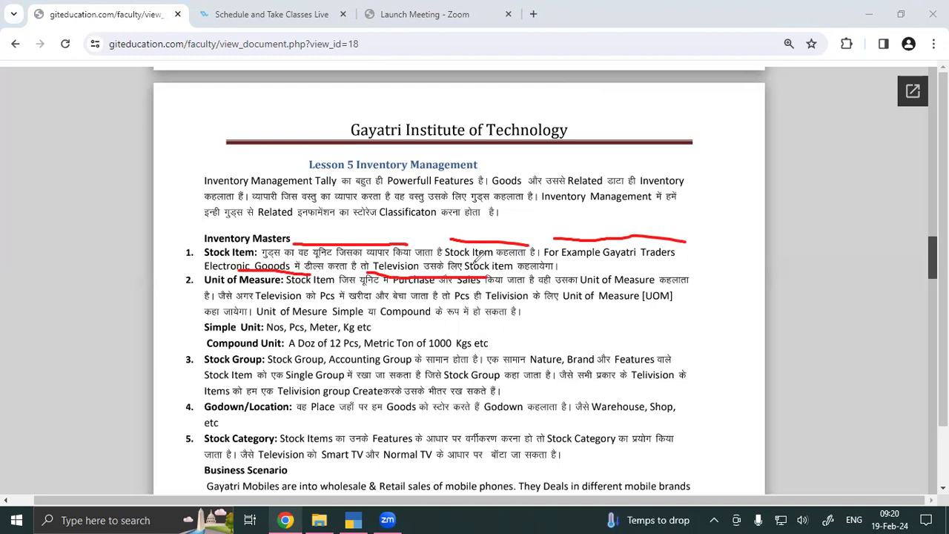
key("ctrl+z")
key("ctrl+z")
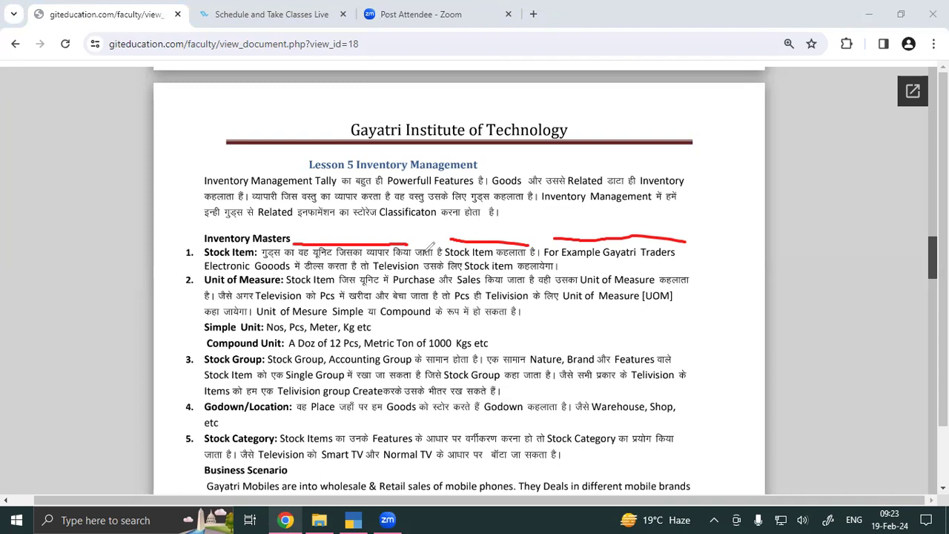
Step: Underline Unit of Measure and the Simple or Compound phrase in red, and tick the Simple Unit and Compound Unit lines
left_click_drag(563, 305, 627, 303)
mouse_move(299, 315)
left_mouse_down()
mouse_move(377, 324)
mouse_move(448, 314)
left_mouse_up()
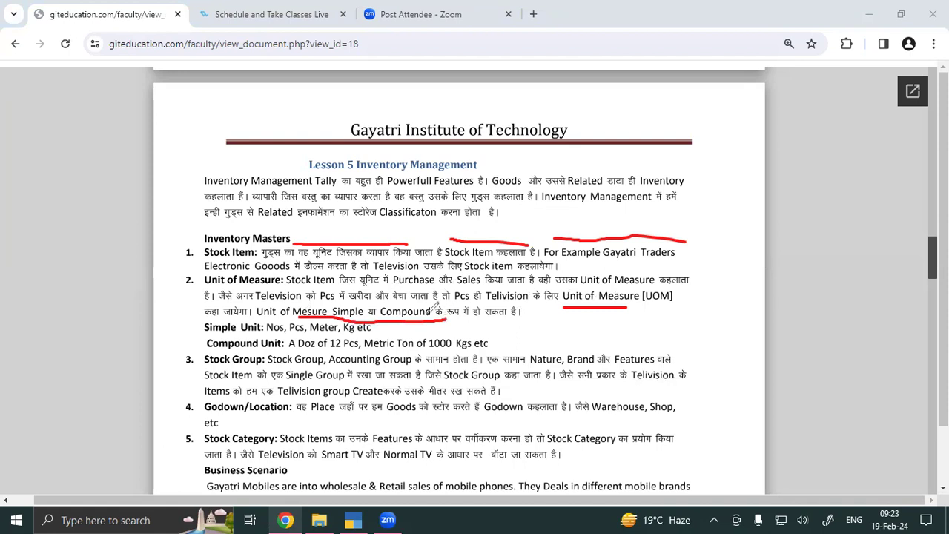
mouse_move(190, 327)
left_mouse_down()
mouse_move(206, 323)
mouse_move(202, 344)
mouse_move(211, 338)
left_mouse_up()
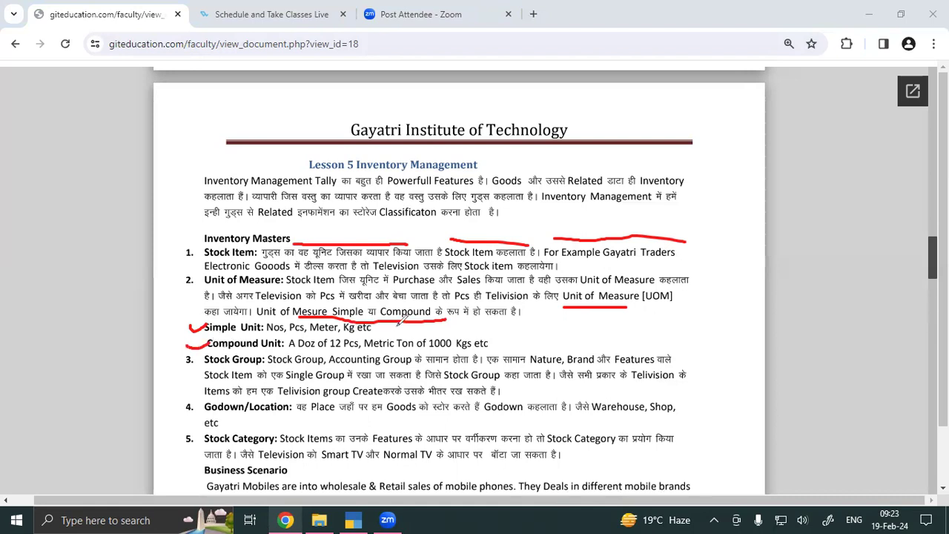
Step: Underline the simple unit examples Nos, Pcs, Meter and Kg, and bracket the notes from the lesson title down to Simple Unit
left_click_drag(276, 336, 304, 337)
left_click_drag(310, 337, 361, 338)
left_click_drag(178, 320, 206, 324)
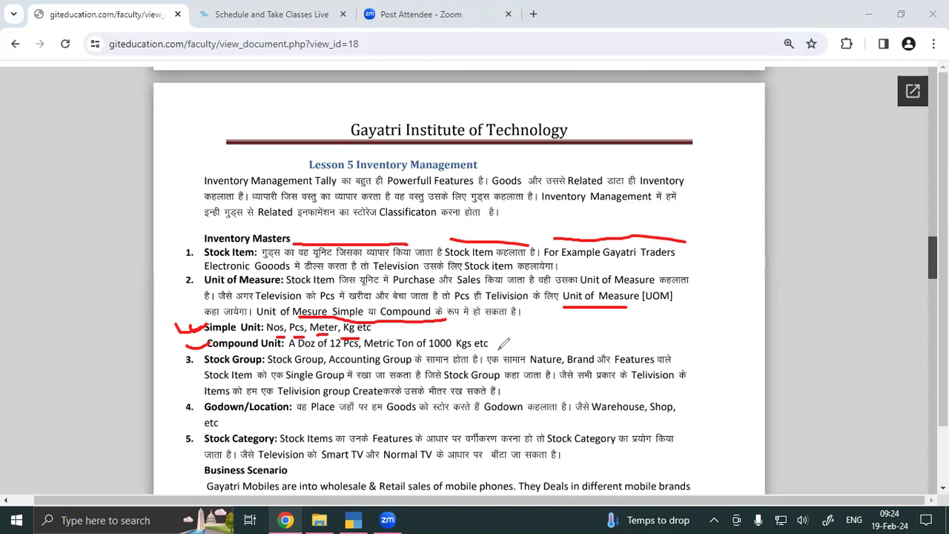
mouse_move(253, 154)
left_mouse_down()
mouse_move(161, 238)
mouse_move(163, 315)
mouse_move(191, 329)
left_mouse_up()
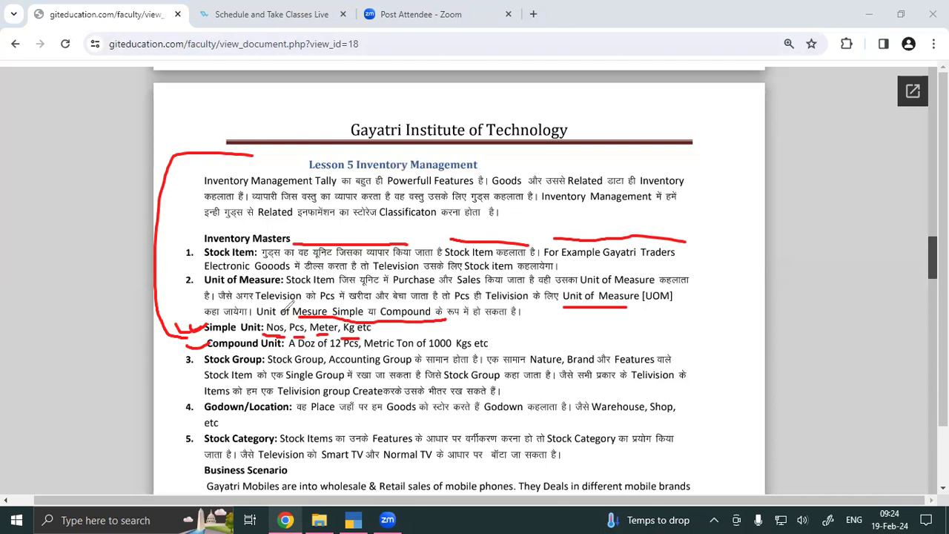
Step: Tick the Stock Group and Godown/Location entries, underline the key Stock Group phrases, and clear all annotations from the page
mouse_move(176, 354)
left_mouse_down()
mouse_move(179, 367)
mouse_move(211, 350)
left_mouse_up()
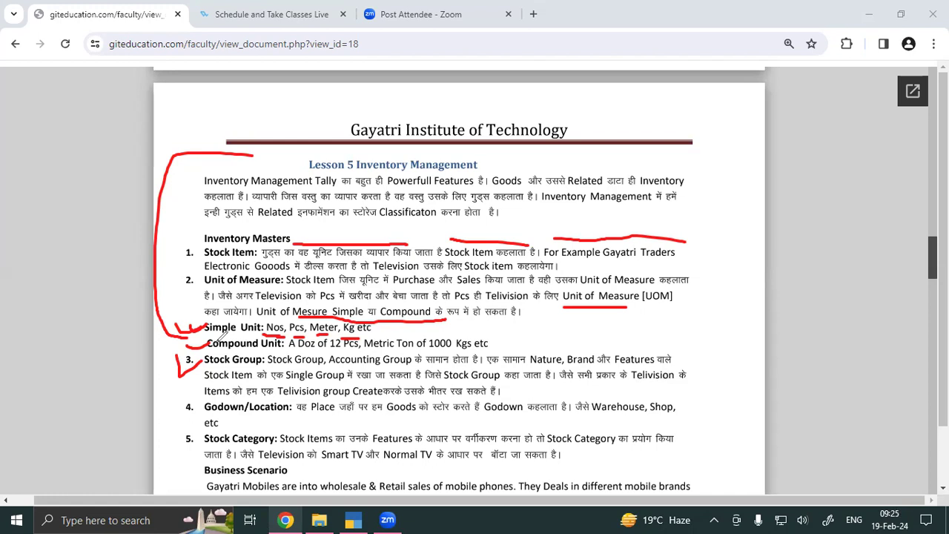
left_click_drag(208, 366, 226, 365)
left_click_drag(295, 366, 324, 367)
left_click_drag(323, 384, 356, 375)
left_click_drag(563, 389, 632, 386)
left_click_drag(261, 397, 481, 390)
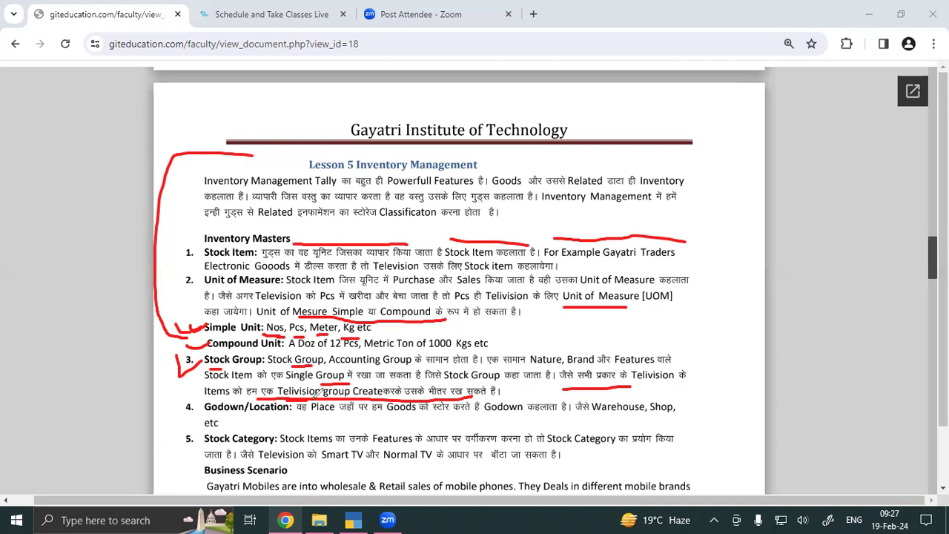
left_click_drag(171, 419, 205, 402)
left_click(65, 347)
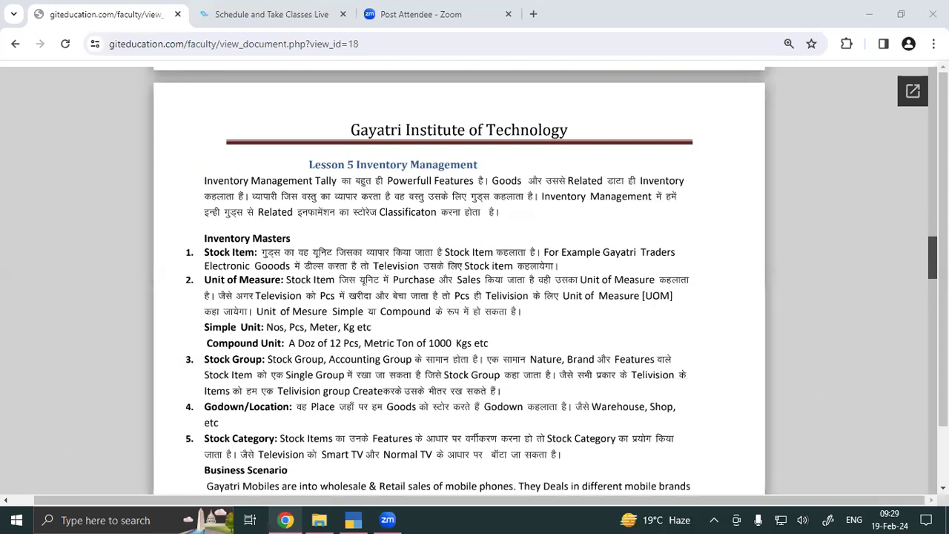
Step: Tick the Stock Item, Stock Group, Stock Category and Godown/Location headings of the Lab Practices 03 closing stock table in red
left_click(942, 488)
scroll(781, 443, "down", 2)
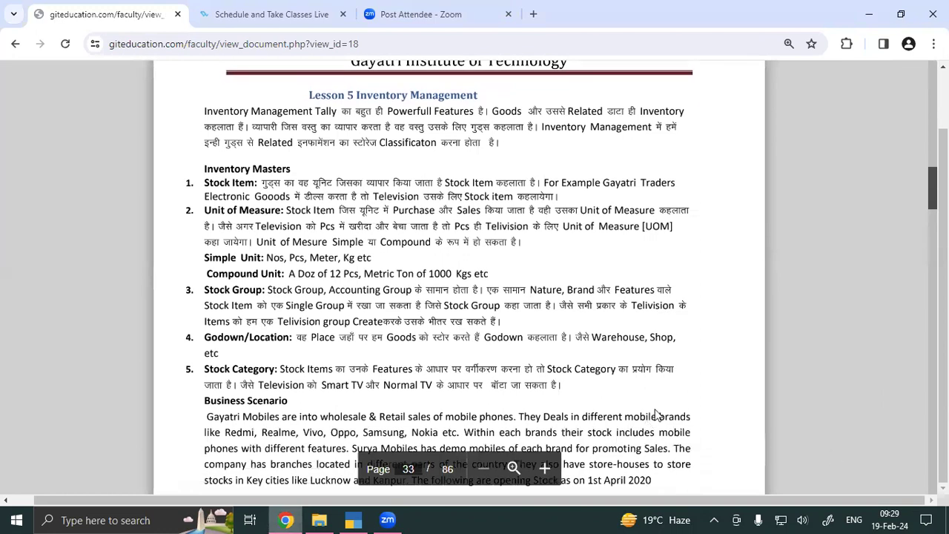
scroll(657, 417, "down", 1)
scroll(459, 278, "down", 3)
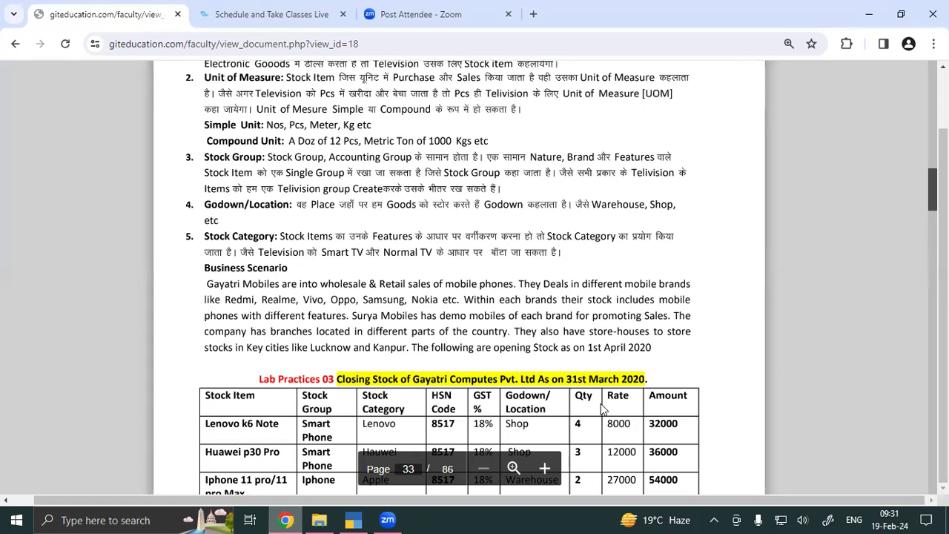
scroll(602, 409, "down", 4)
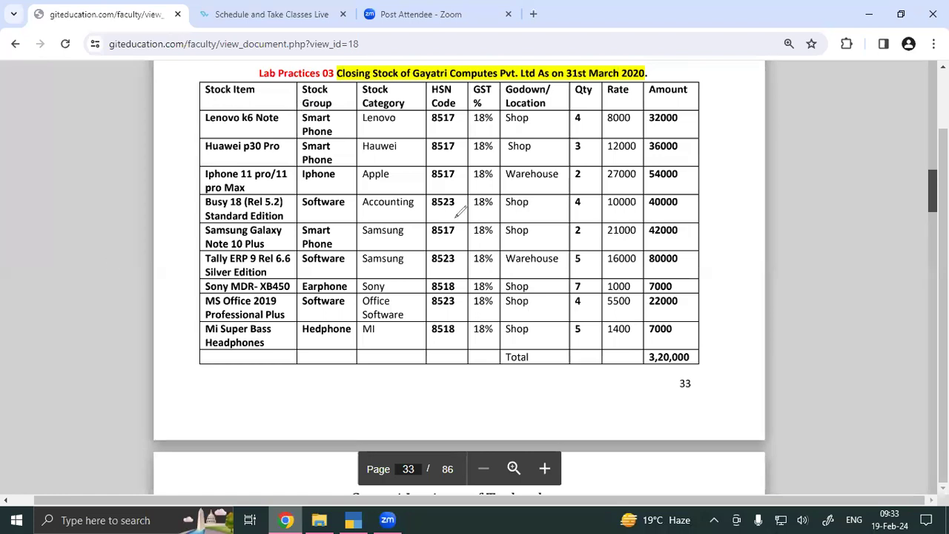
left_click_drag(158, 95, 188, 88)
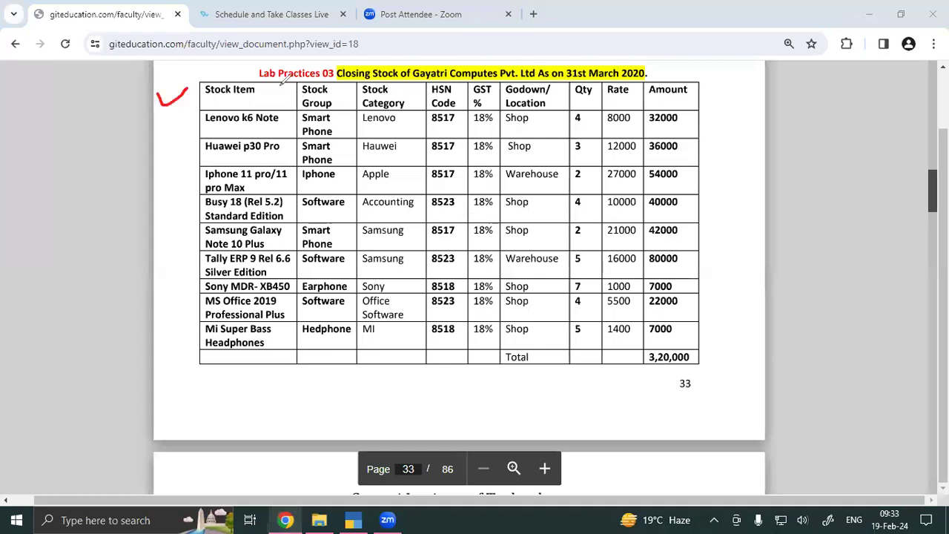
left_click_drag(277, 91, 366, 85)
left_click_drag(491, 95, 517, 87)
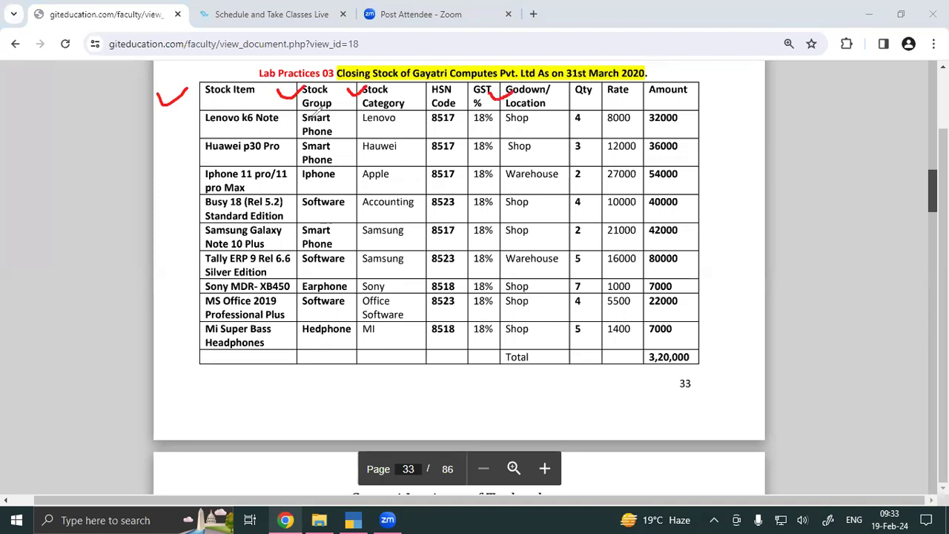
Step: Tick the first Smart Phone group entries and four Shop locations in the closing stock table, and clear all annotations
mouse_move(288, 123)
left_mouse_down()
mouse_move(305, 116)
mouse_move(306, 143)
left_mouse_up()
mouse_move(552, 129)
left_mouse_down()
mouse_move(568, 117)
mouse_move(551, 153)
mouse_move(562, 142)
left_mouse_up()
left_click_drag(536, 211, 569, 195)
left_click_drag(540, 231, 558, 226)
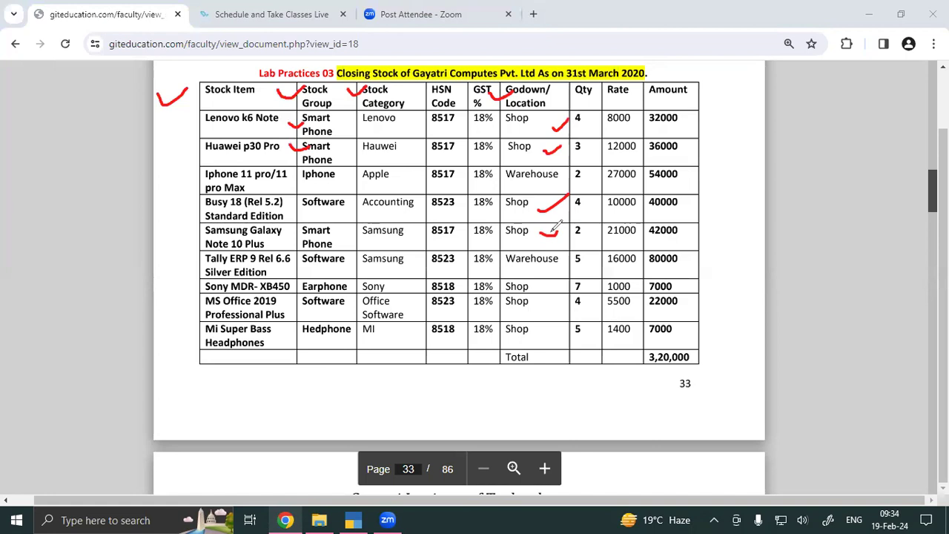
left_click(58, 368)
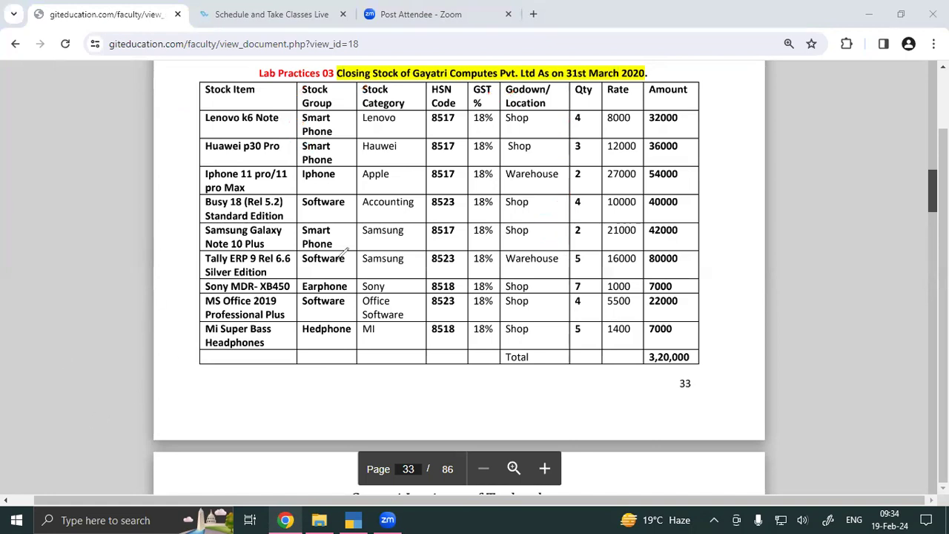
Step: Tick the Stock Group, Stock Category and Godown/Location headings, handwrite UOM beside the table, and clear the annotations
left_click_drag(336, 93, 420, 82)
left_click_drag(549, 95, 572, 84)
mouse_move(740, 137)
left_mouse_down()
mouse_move(750, 166)
mouse_move(765, 128)
mouse_move(805, 134)
mouse_move(833, 118)
mouse_move(843, 150)
left_mouse_up()
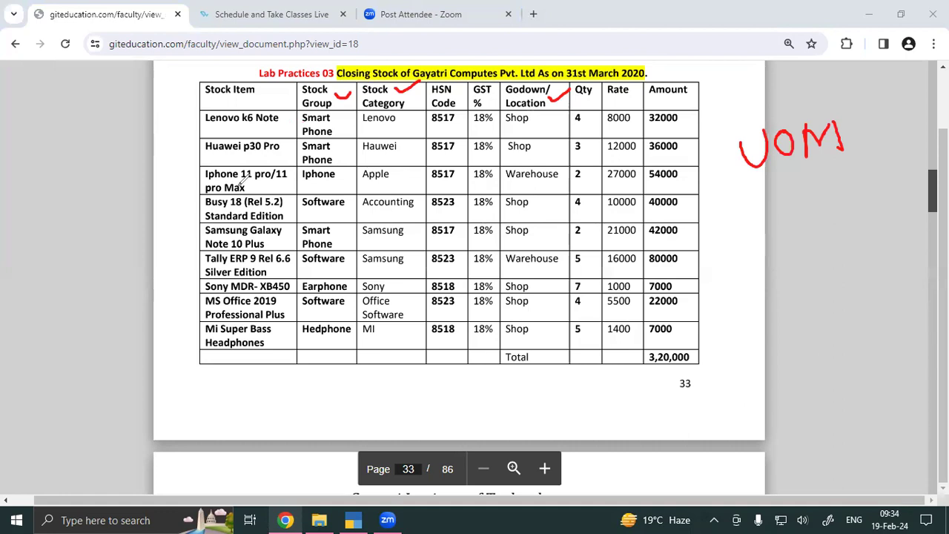
left_click(65, 335)
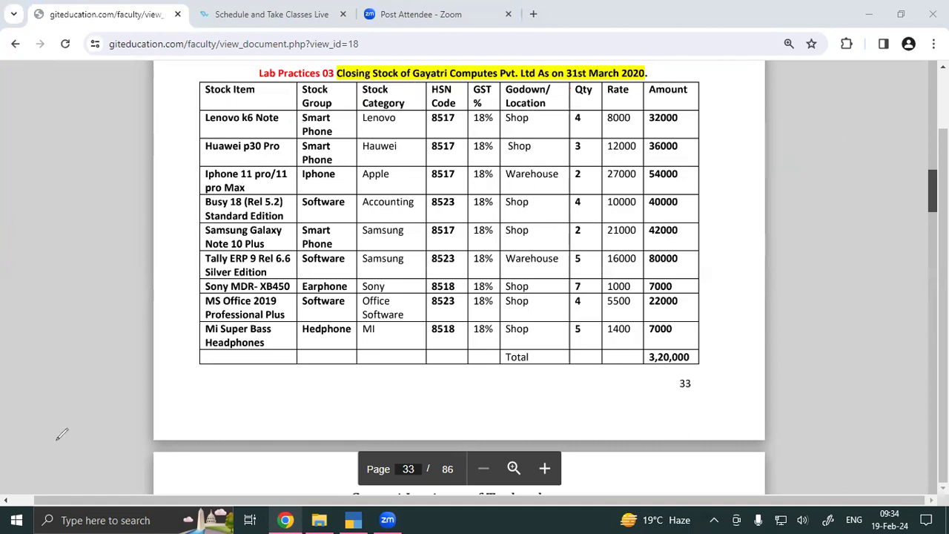
Step: Switch to TallyPrime
left_click(353, 521)
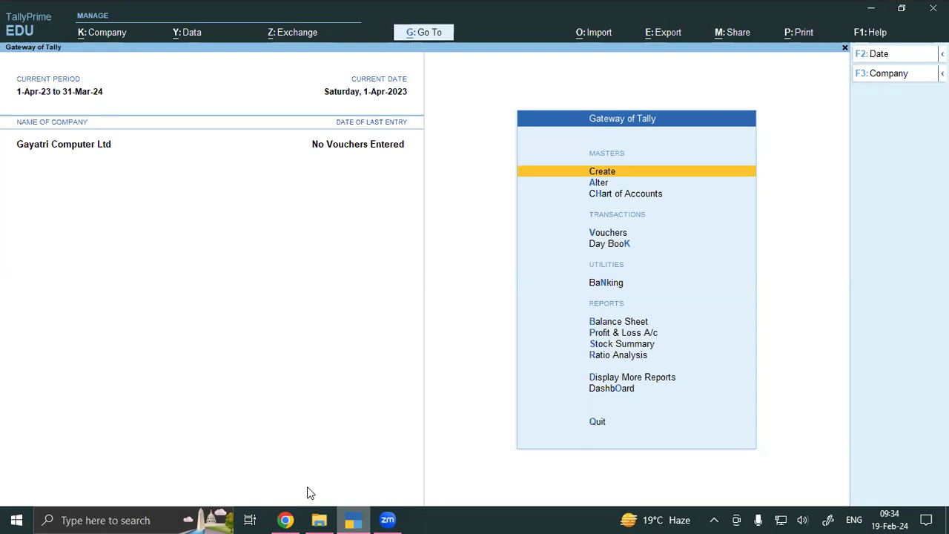
key("Return")
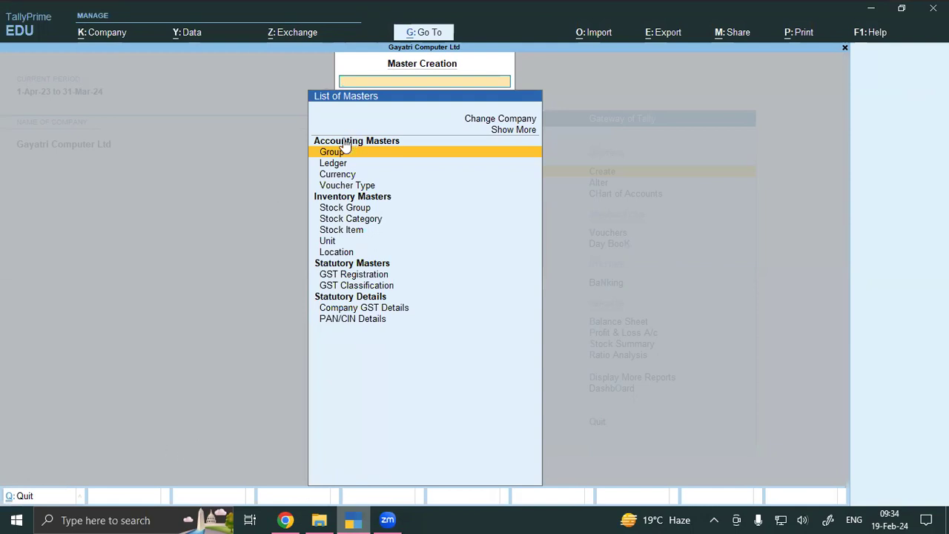
key("Down")
key("Down")
key("Down")
key("Down")
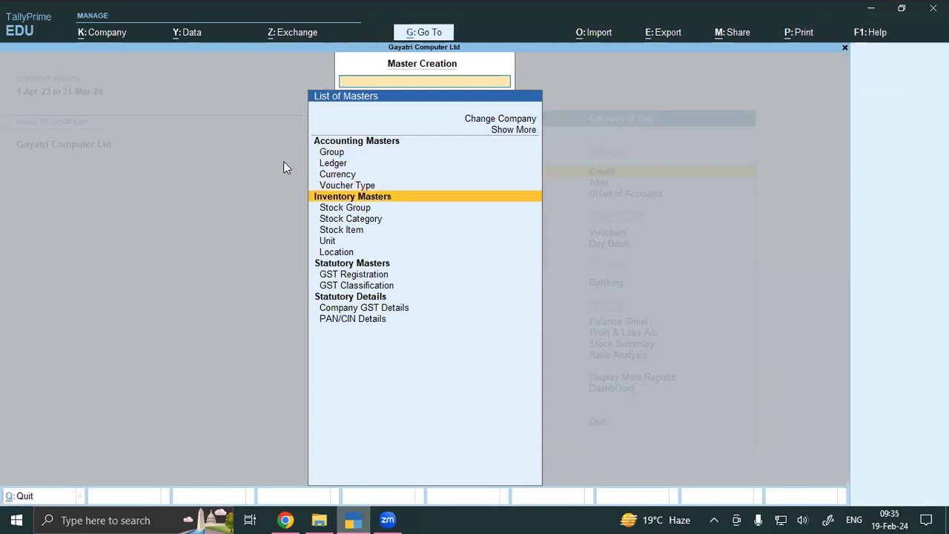
key("Down")
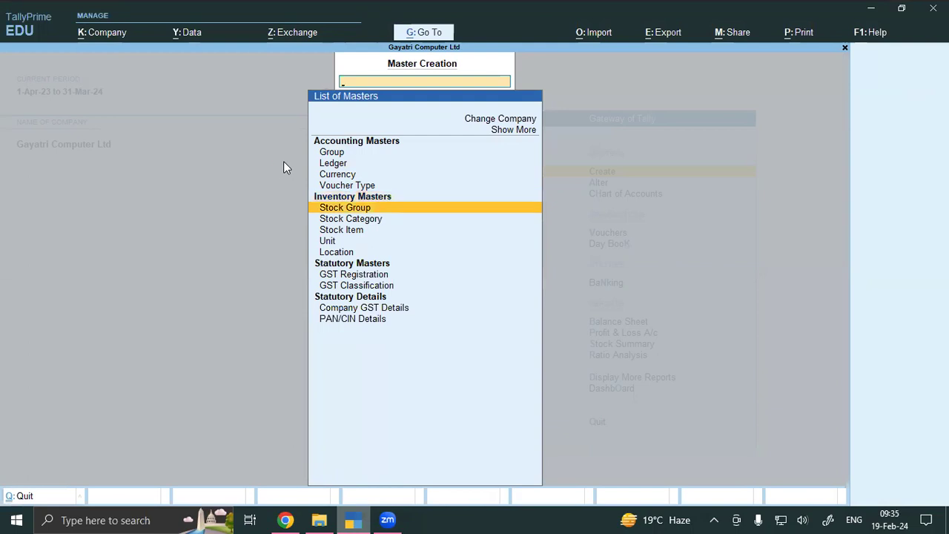
key("Return")
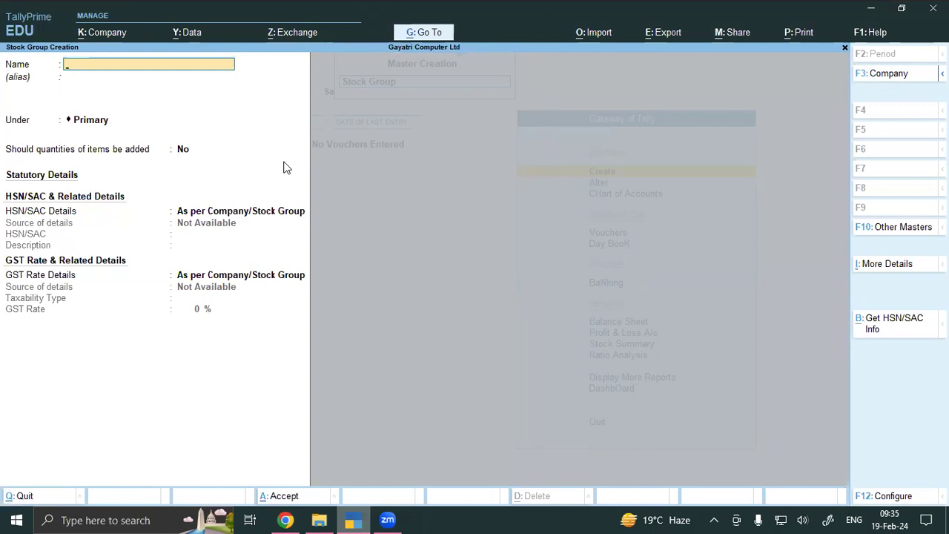
key("Escape")
key("Escape")
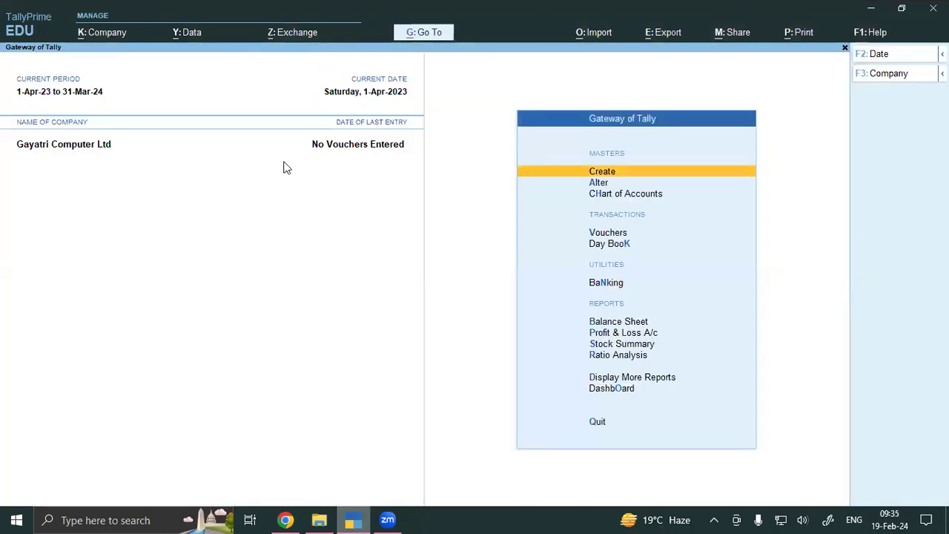
Step: Start a new stock group named SMARTPHONE, following the Lab Practices 03 table, and keep it under Primary
key("Return")
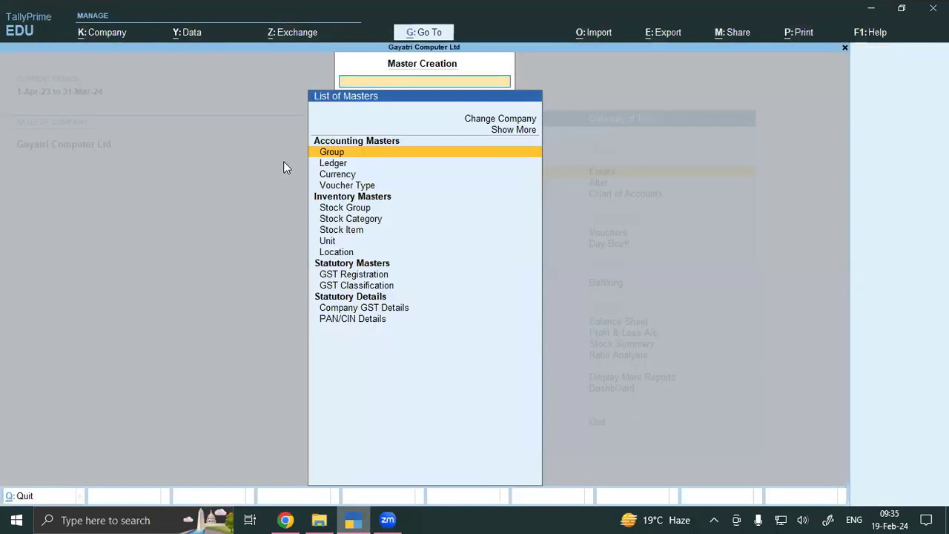
key("Down")
key("Down")
key("Down")
key("Down")
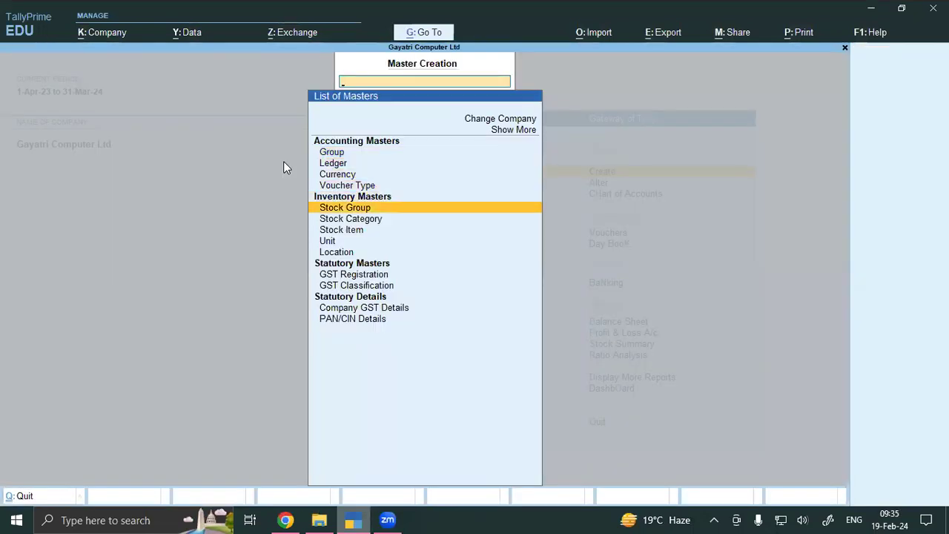
key("Return")
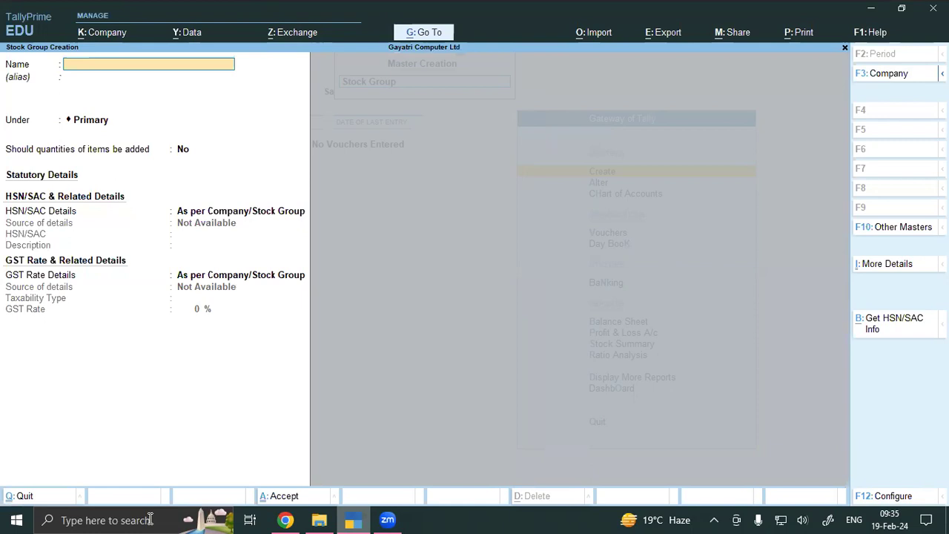
left_click(285, 520)
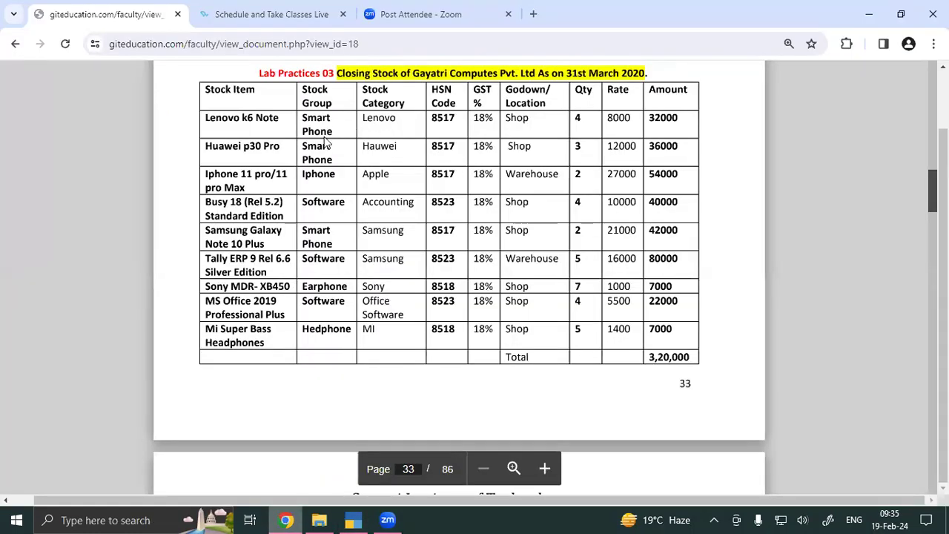
left_click(353, 520)
type("SMARTPHONE")
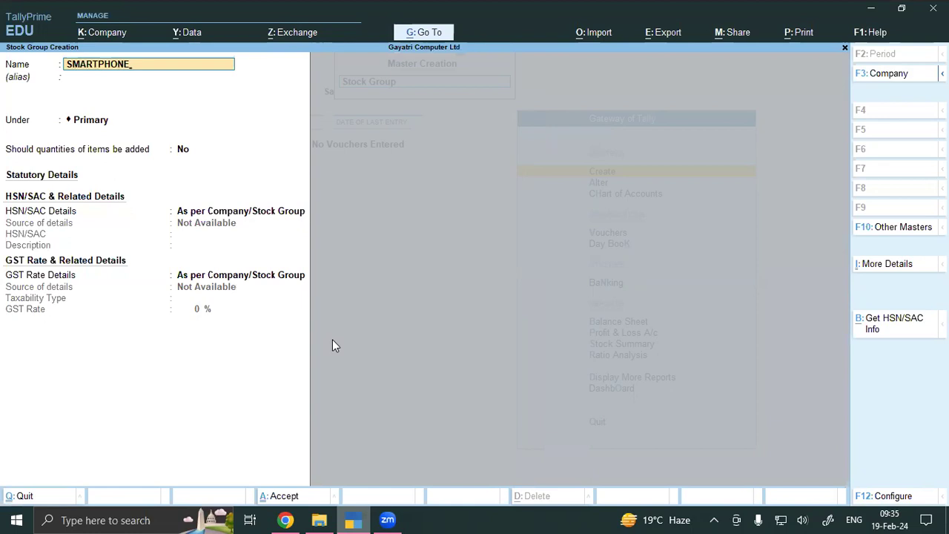
key("Return")
key("Return")
key("Return")
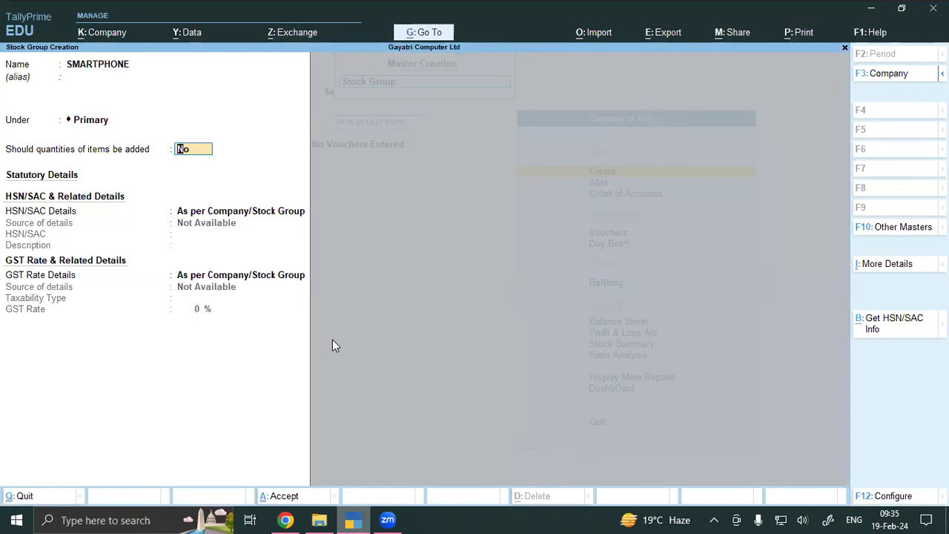
Step: Keep adding of item quantities at No and set the group's HSN/SAC details to Specify Details Here
key("Return")
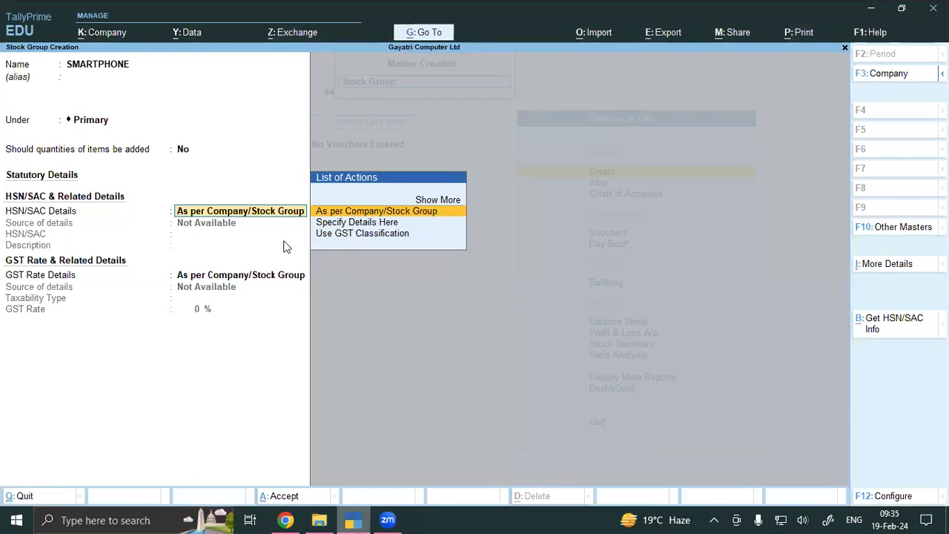
key("Down")
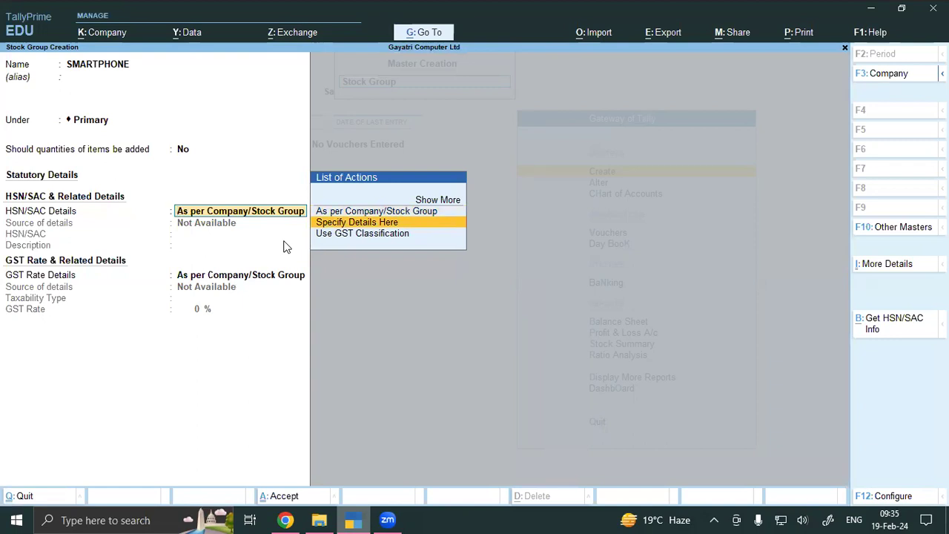
key("Return")
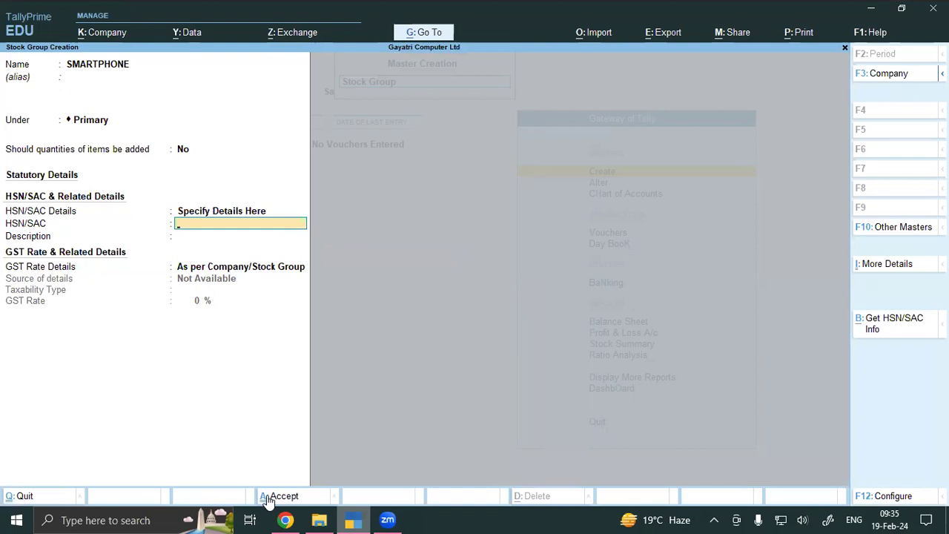
Step: Enter 8517 as the SMARTPHONE group's HSN/SAC code, following the Lab Practices 03 table, and leave the description blank
left_click(285, 520)
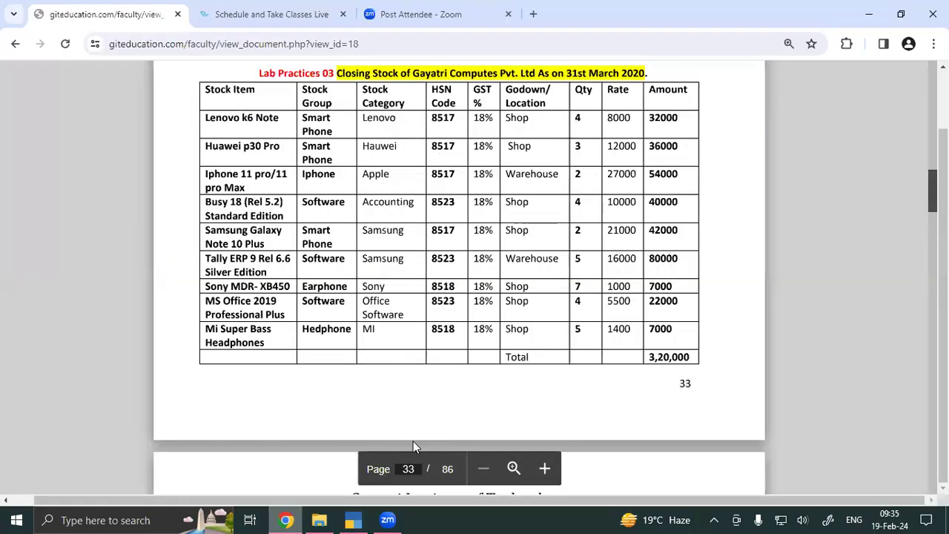
left_click(353, 519)
type("8517")
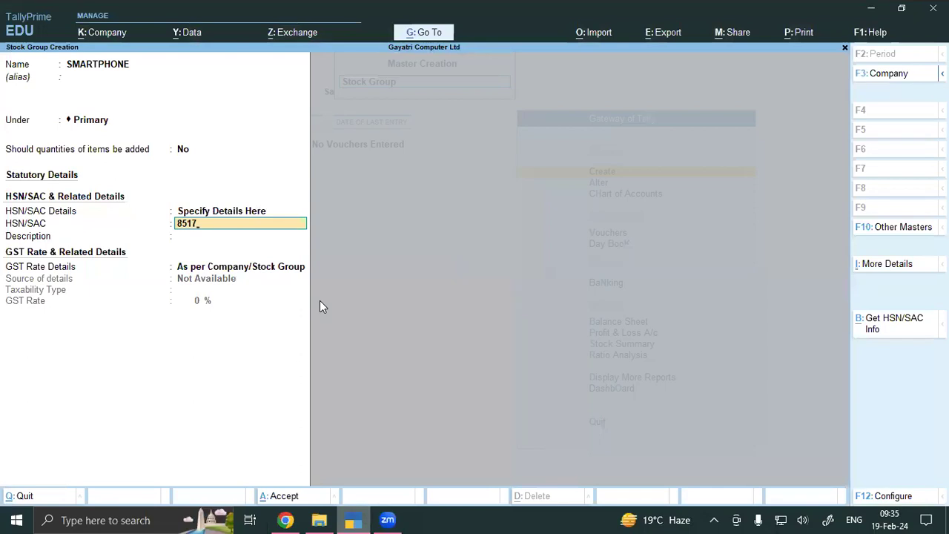
key("Return")
key("Return")
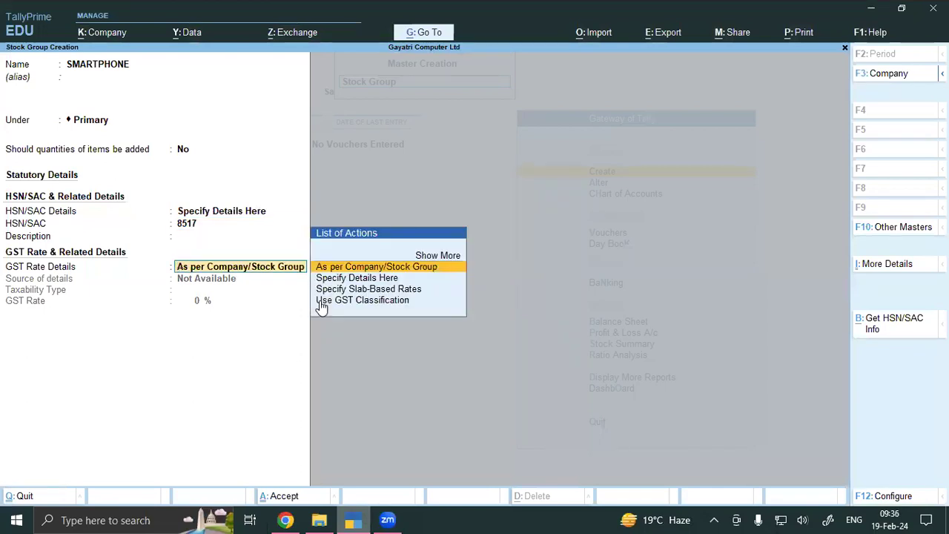
Step: Specify the SMARTPHONE group's GST rate details here as Taxable at 18% and save the group
key("Down")
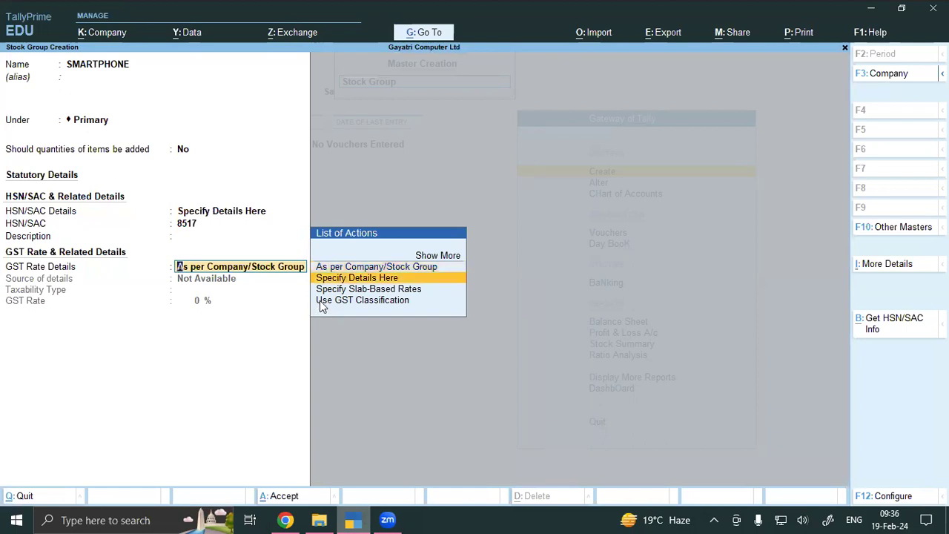
key("Return")
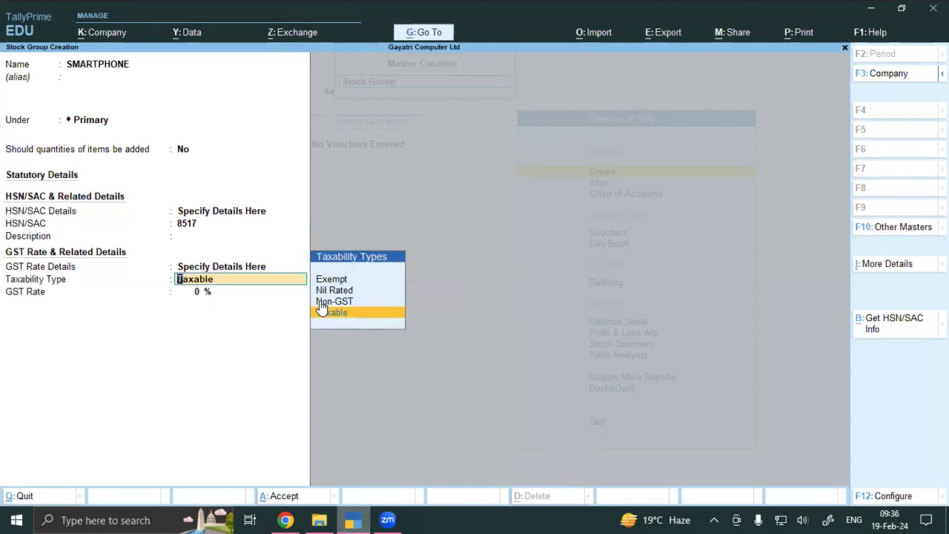
key("Return")
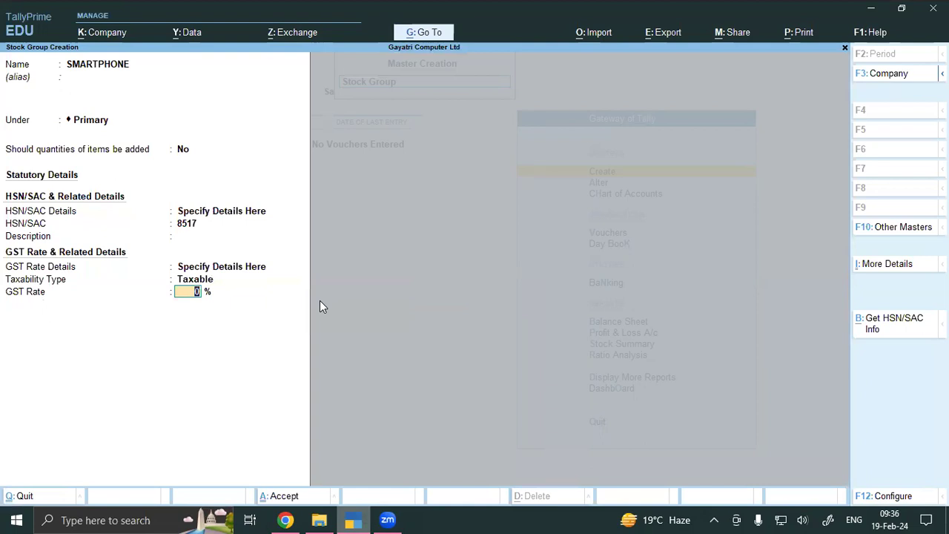
type("18")
key("Return")
key("Return")
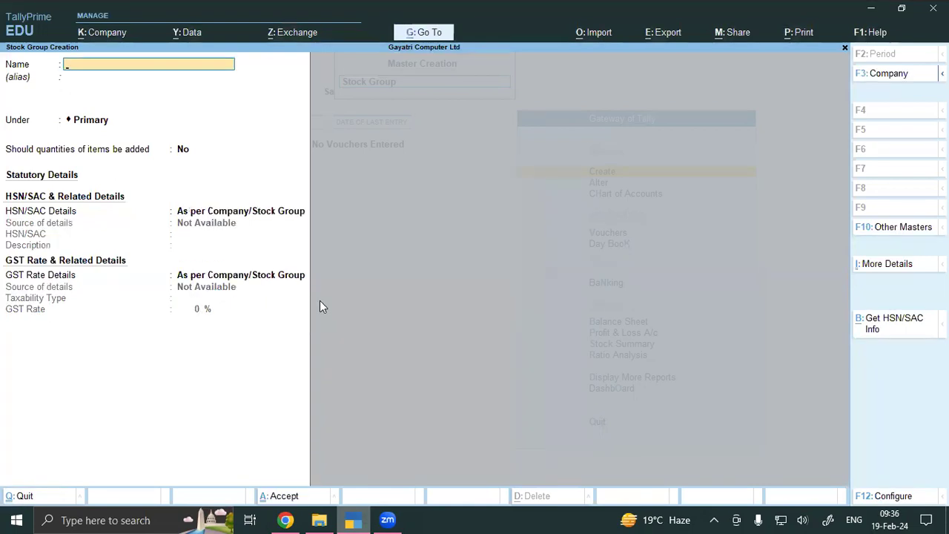
Step: Try to create a second stock group with the same name SMARTPHONE, and clear the entry
type("SMARTPHONE")
key("Return")
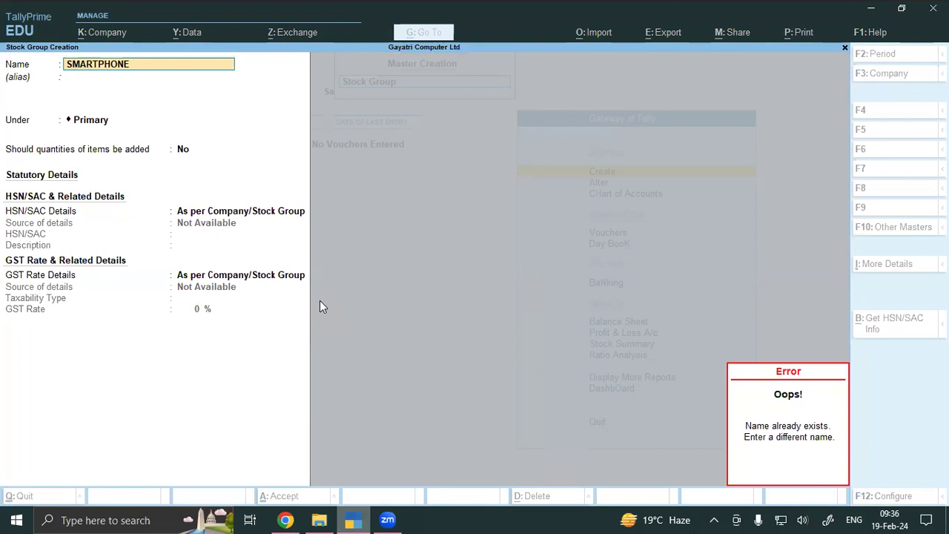
key("Escape")
key("Escape")
key("Escape")
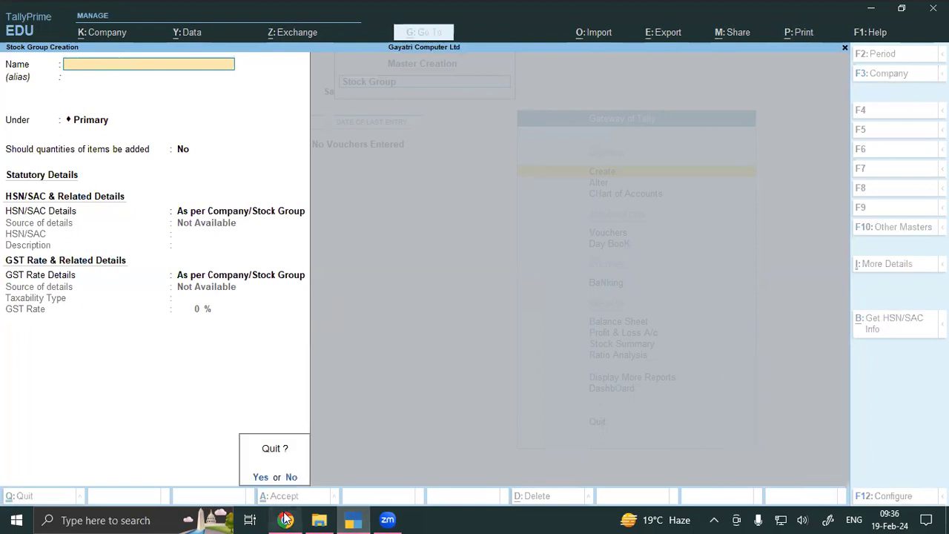
Step: Stay in stock group creation and start a group named I PHONE under Primary, keeping adding of item quantities at No
left_click(285, 519)
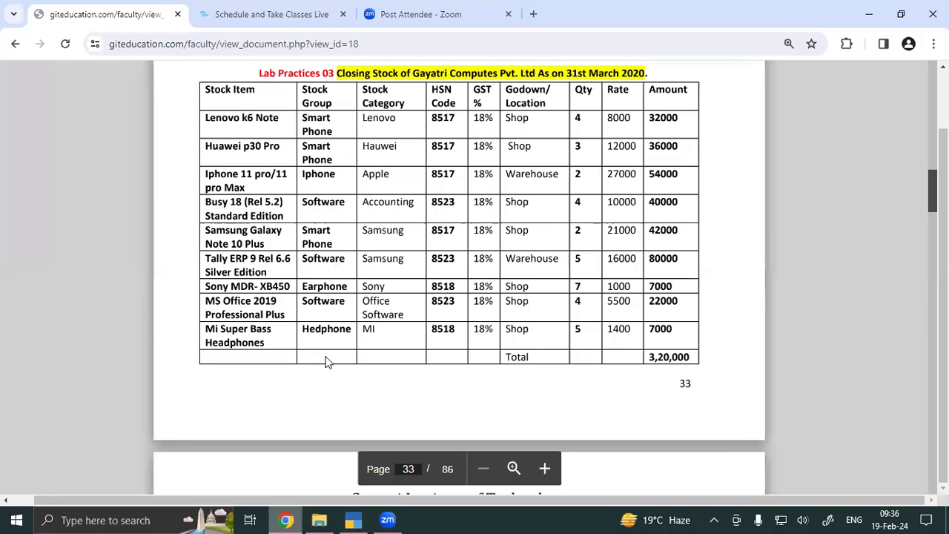
left_click(285, 519)
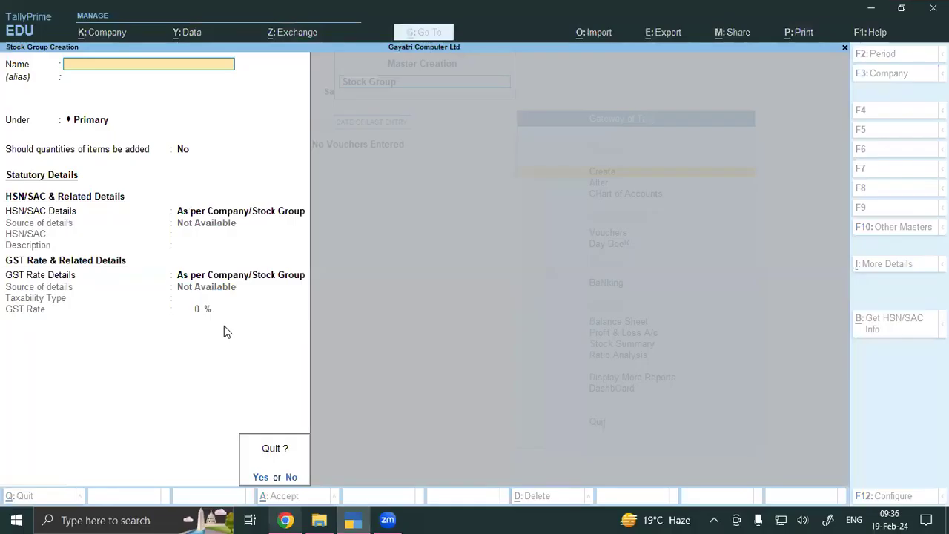
type("n")
type("I")
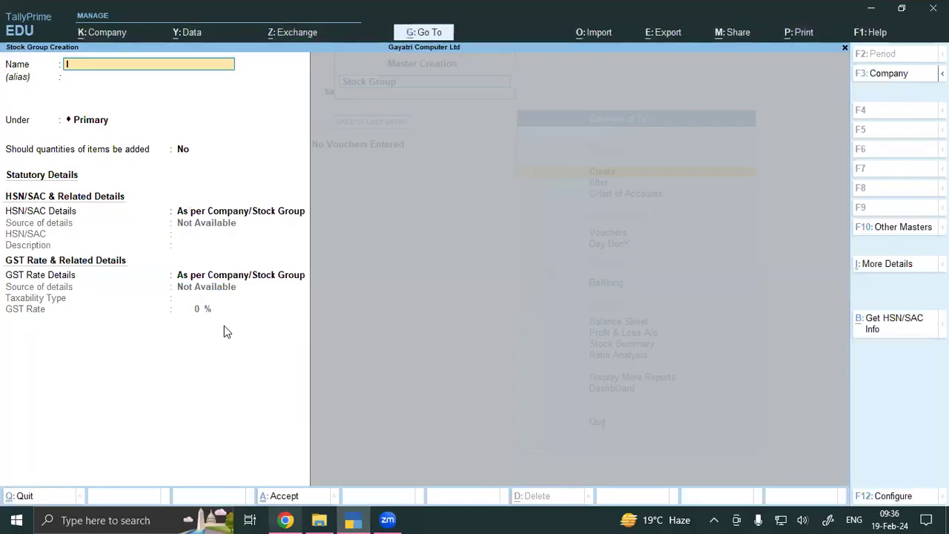
type(" PHONE")
key("Return")
key("Return")
key("Return")
key("Return")
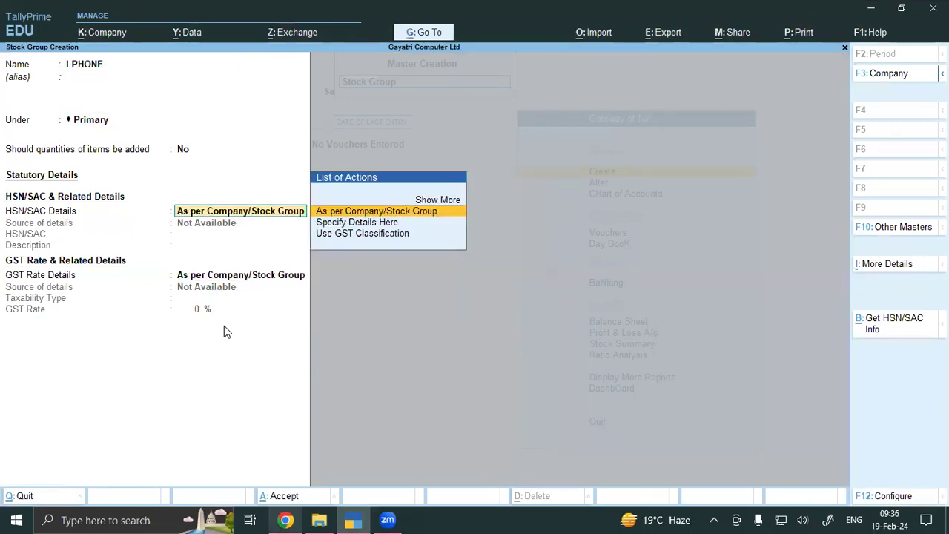
Step: Set the I PHONE group's HSN/SAC details to Specify Details Here with code 8517 from the table, leaving the description blank
key("Down")
key("Return")
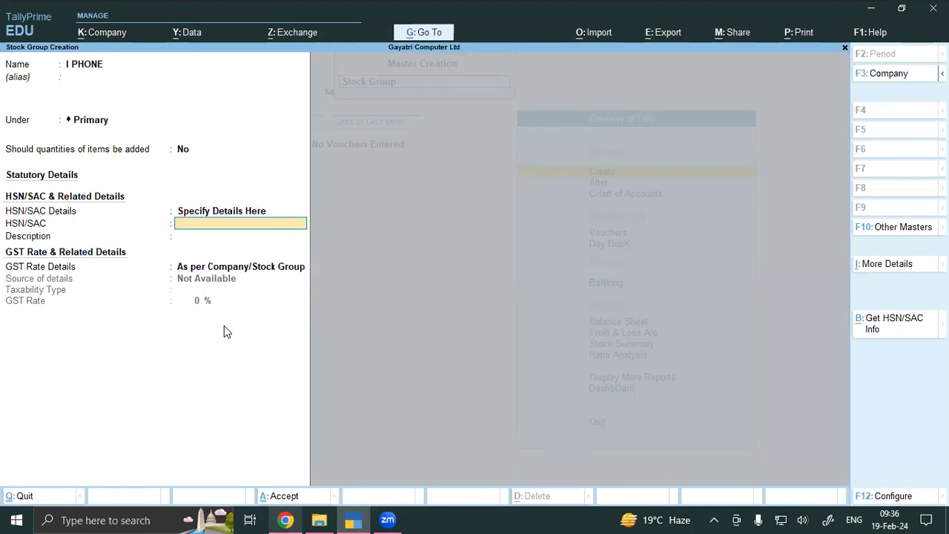
left_click(286, 519)
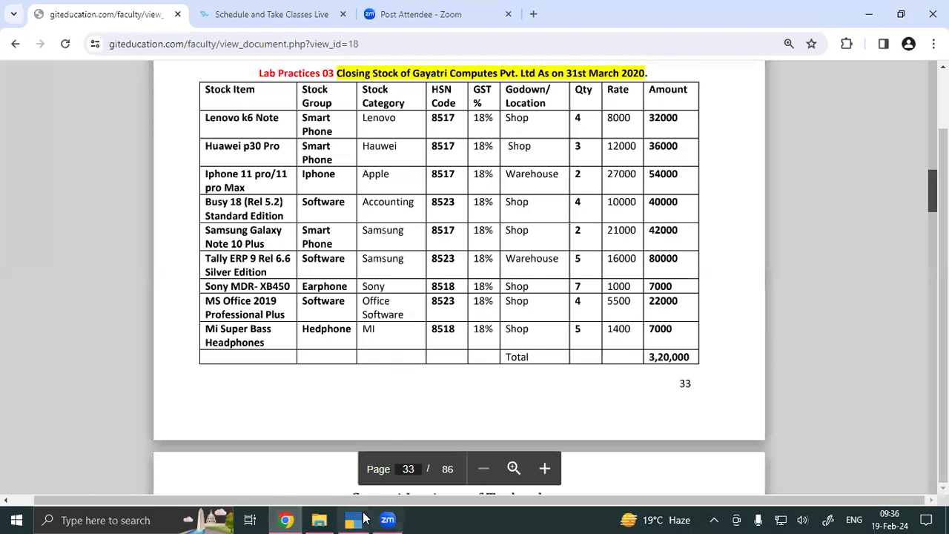
left_click(356, 520)
type("8")
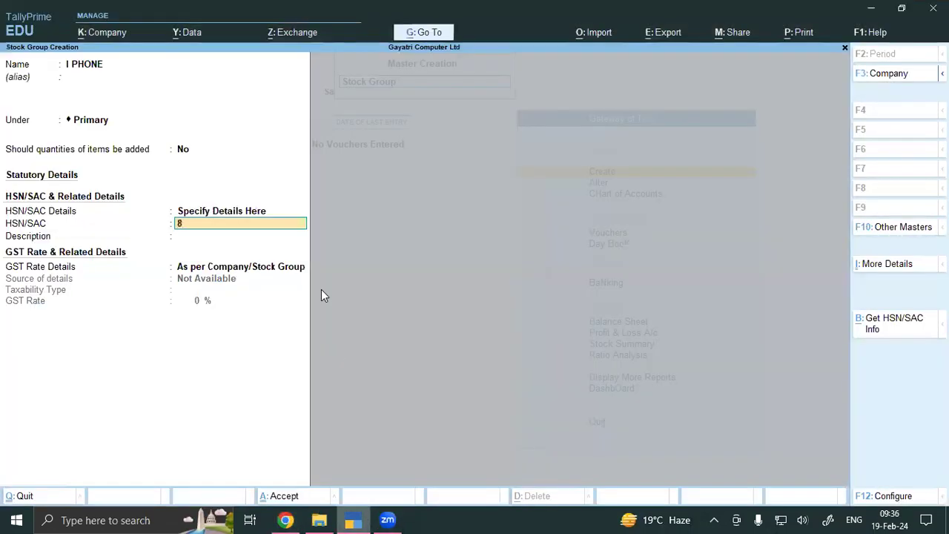
type("517")
key("Return")
key("Return")
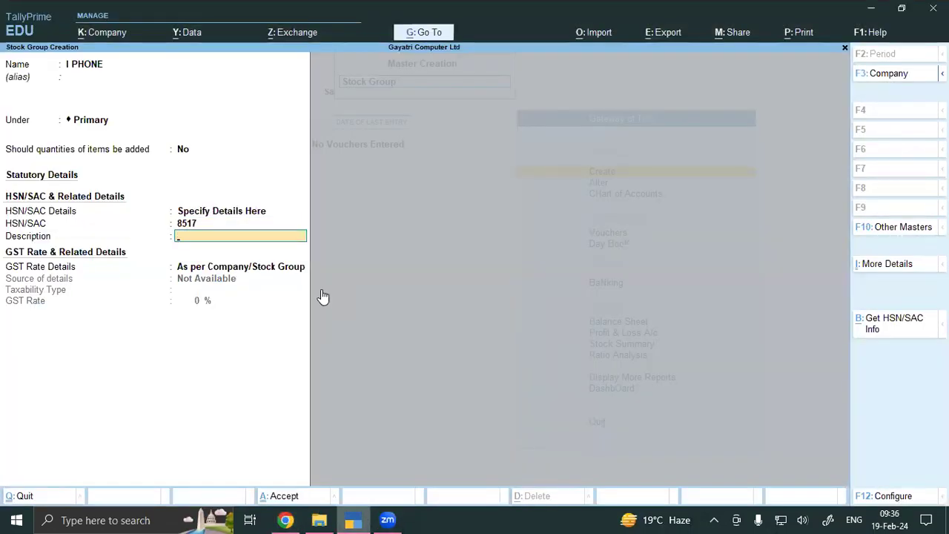
Step: Specify the I PHONE group's GST rate details here as Taxable at 18% and save the group
key("Down")
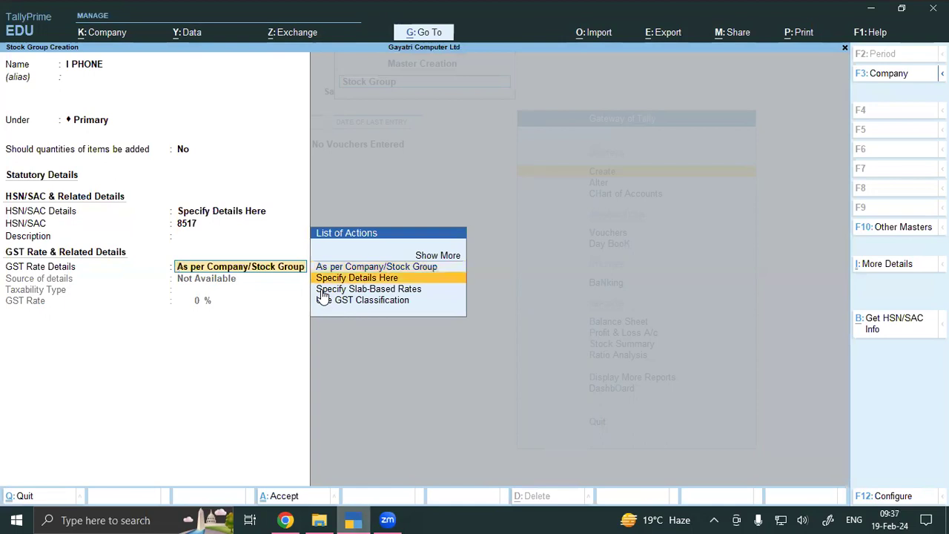
key("Return")
key("Return")
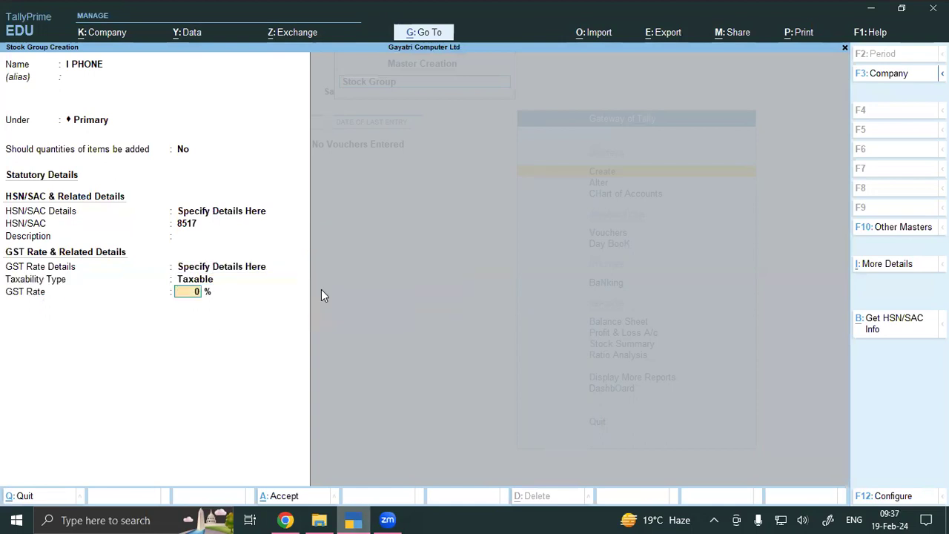
type("18")
key("Return")
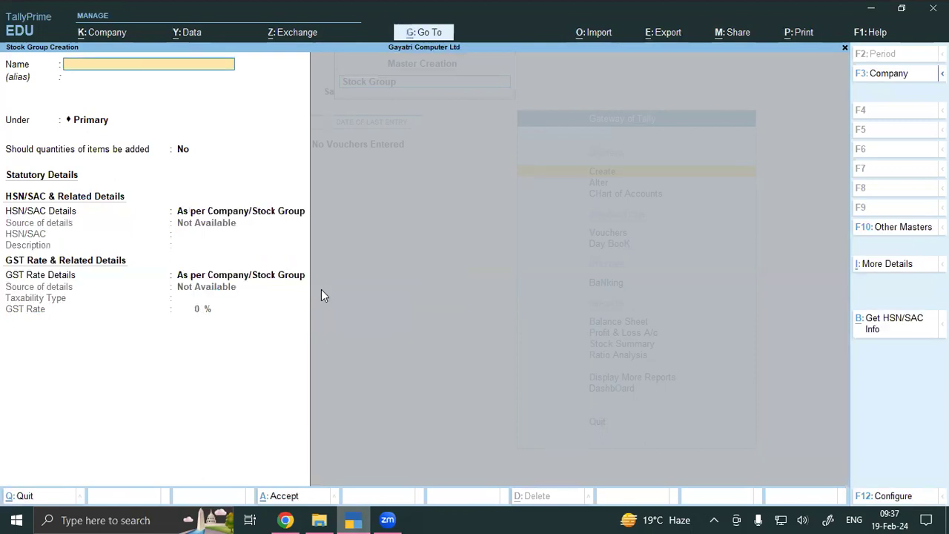
Step: Start the table's next stock group, SOFTWARE, under Primary and keep adding of item quantities at No
left_click(286, 520)
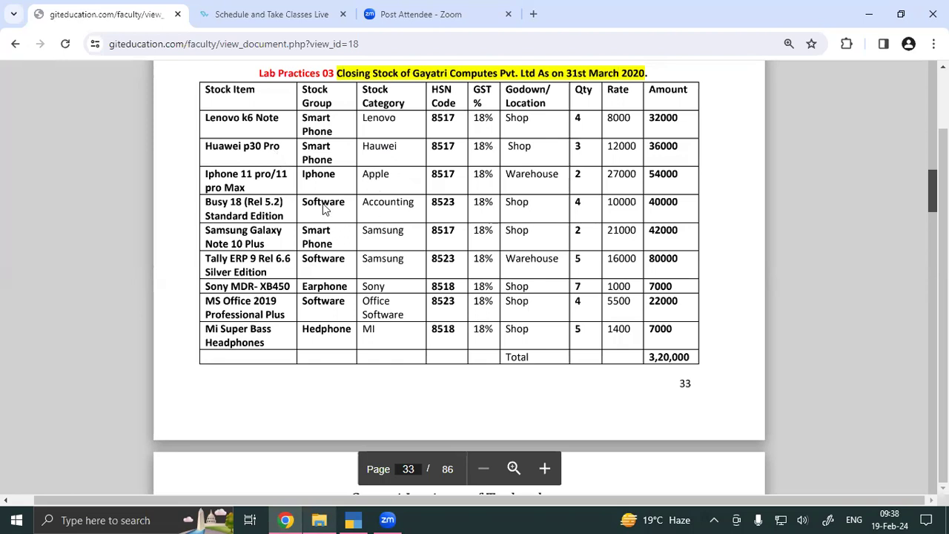
left_click(352, 520)
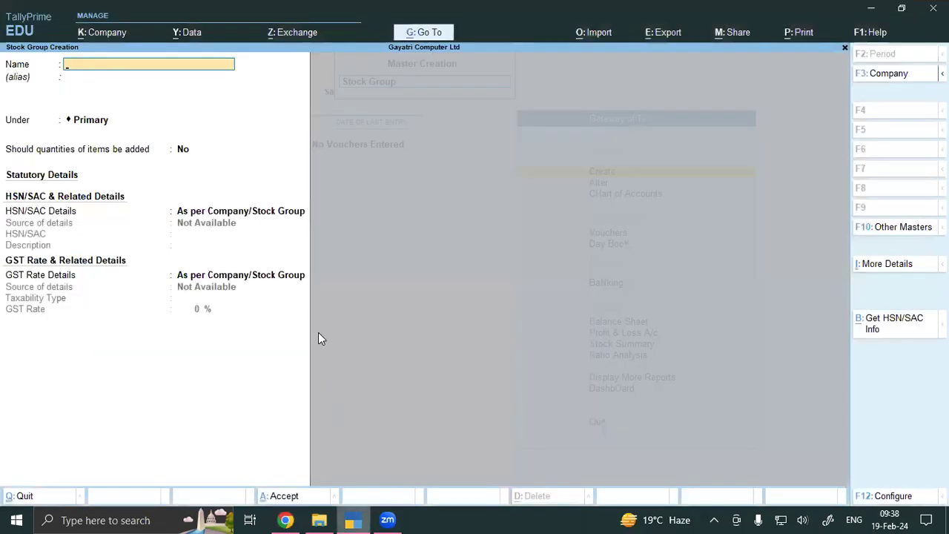
type("SOFTW")
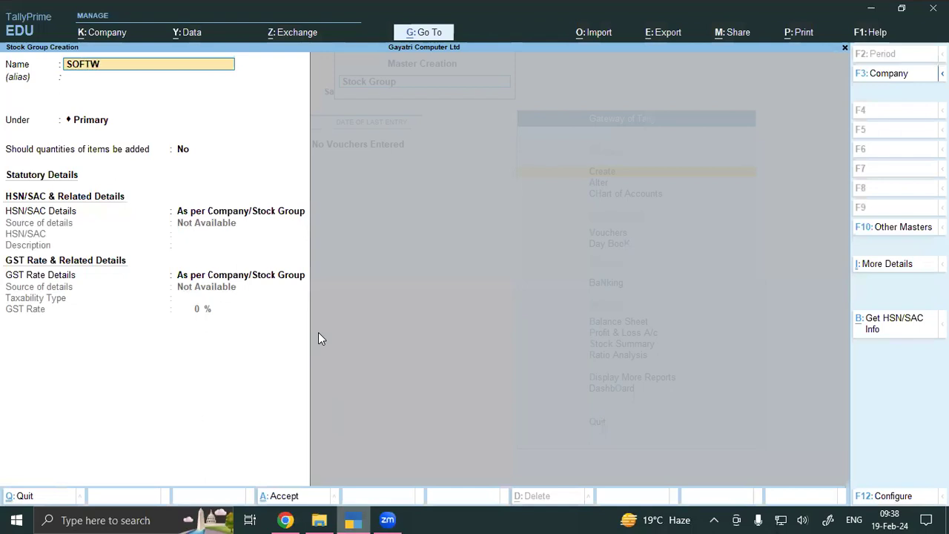
type("ARE")
key("Return")
key("Return")
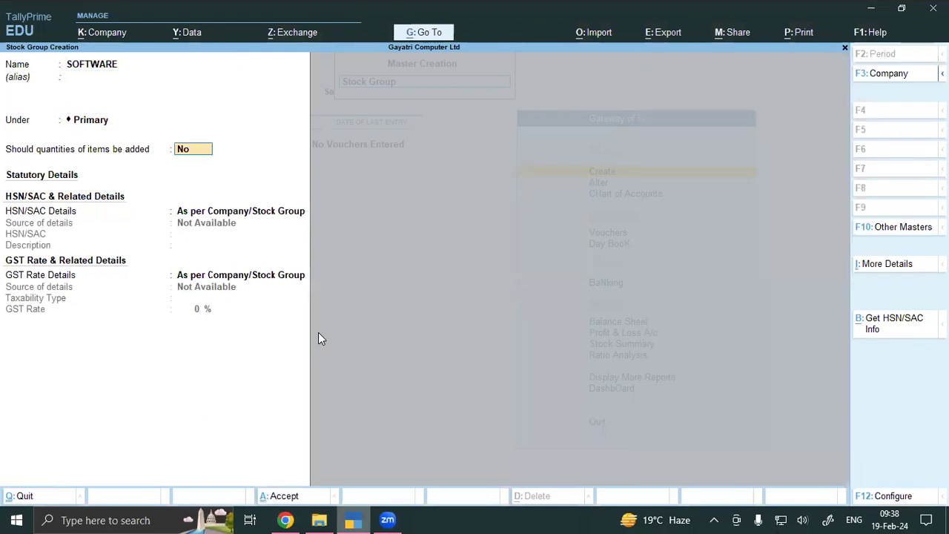
key("Return")
Step: Set the SOFTWARE group's HSN/SAC details to Specify Details Here with code 8523, leaving the description blank
key("Down")
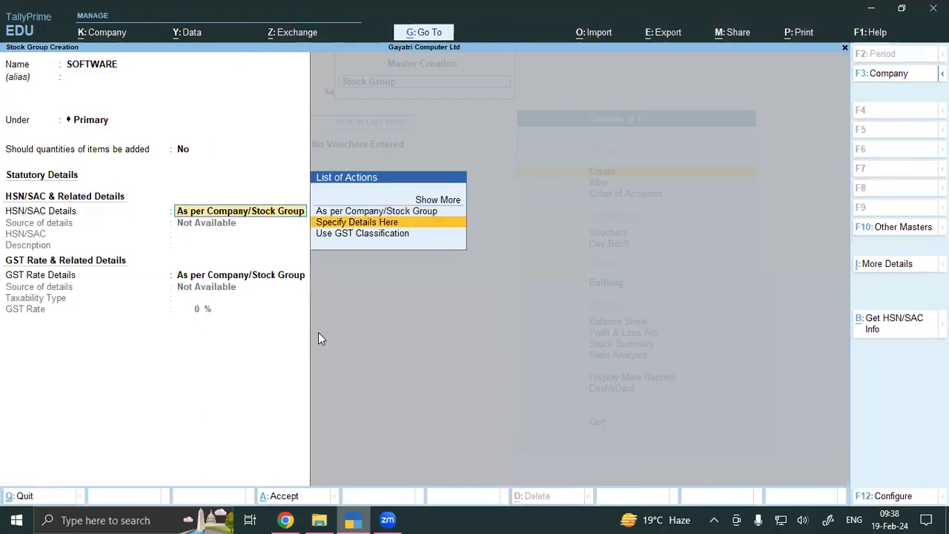
key("Return")
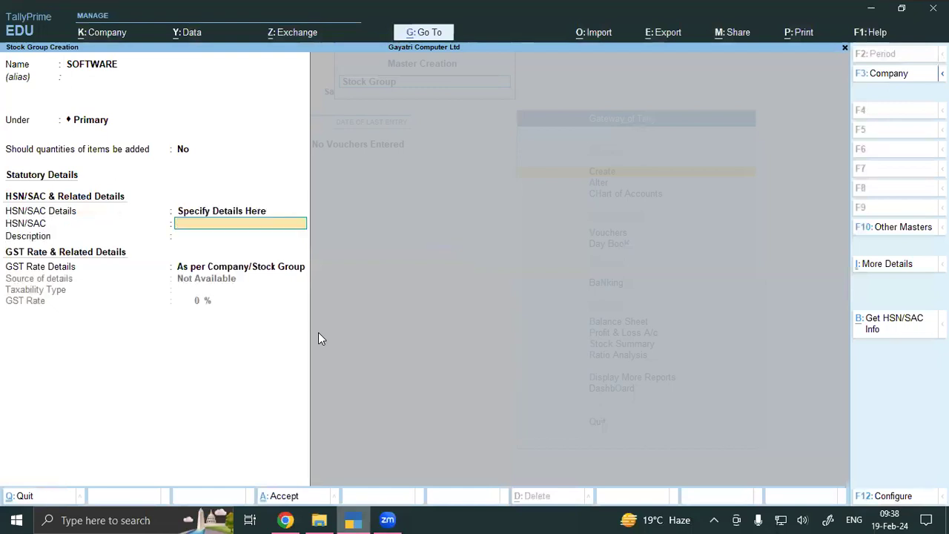
type("8523")
key("Return")
key("Return")
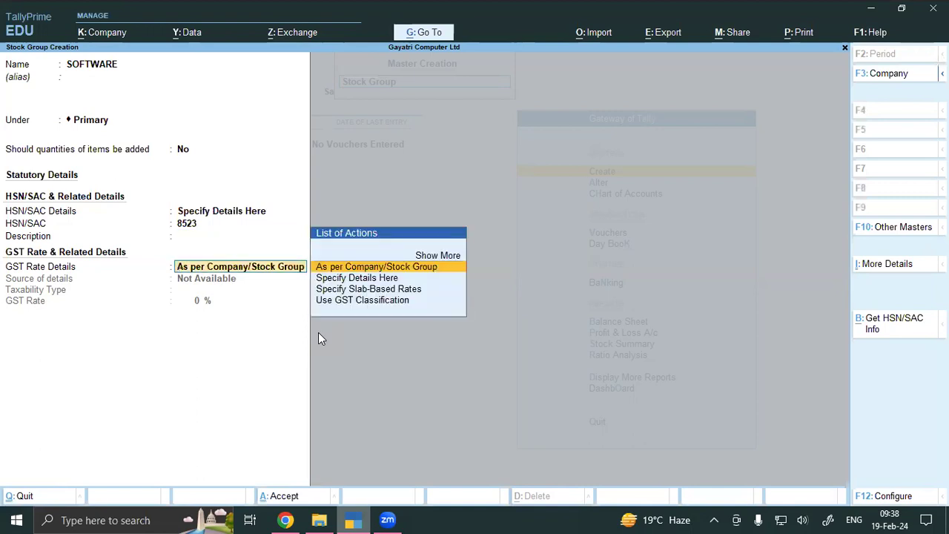
Step: Specify the SOFTWARE group's GST rate details here as Taxable at 18% and save the group
key("Down")
key("Return")
key("Return")
type("18")
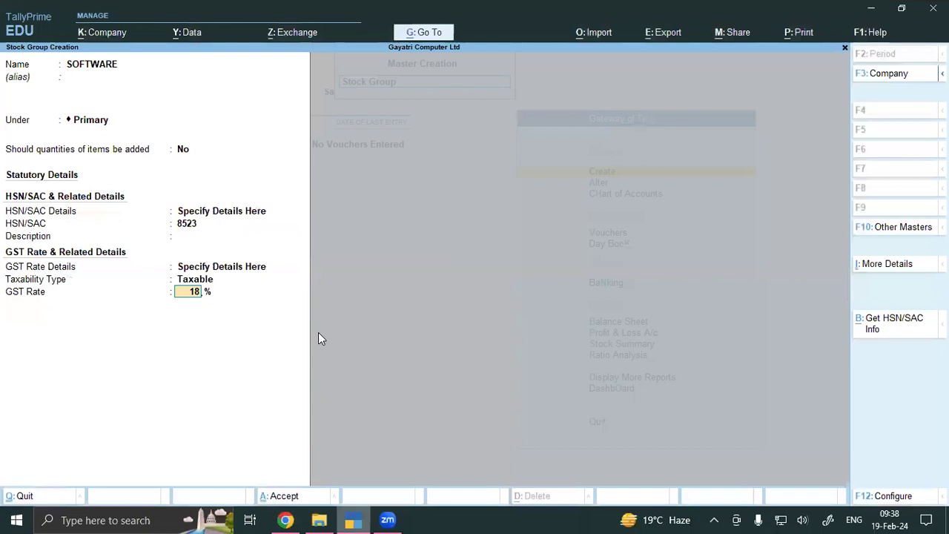
key("Return")
key("y")
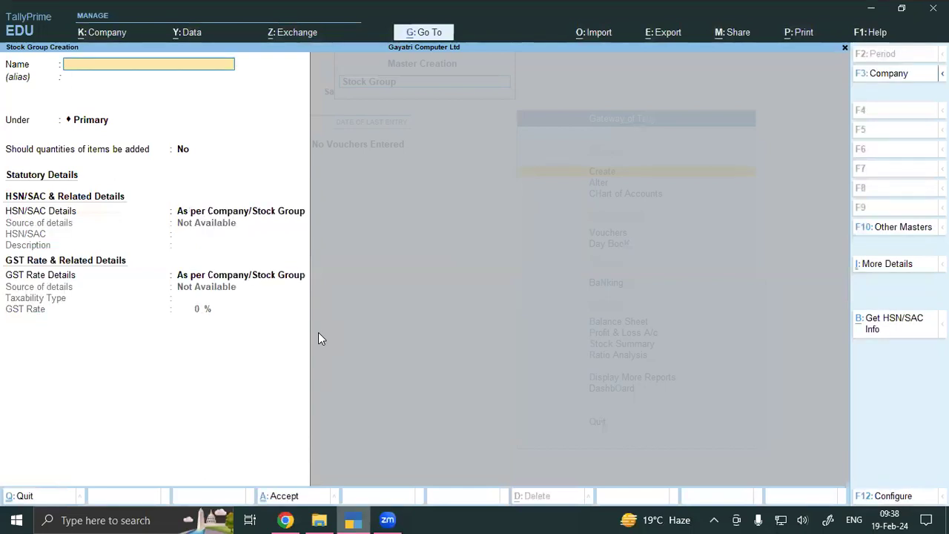
Step: Start the table's next stock group, EARPHONE, under Primary and keep adding of item quantities at No
left_click(285, 519)
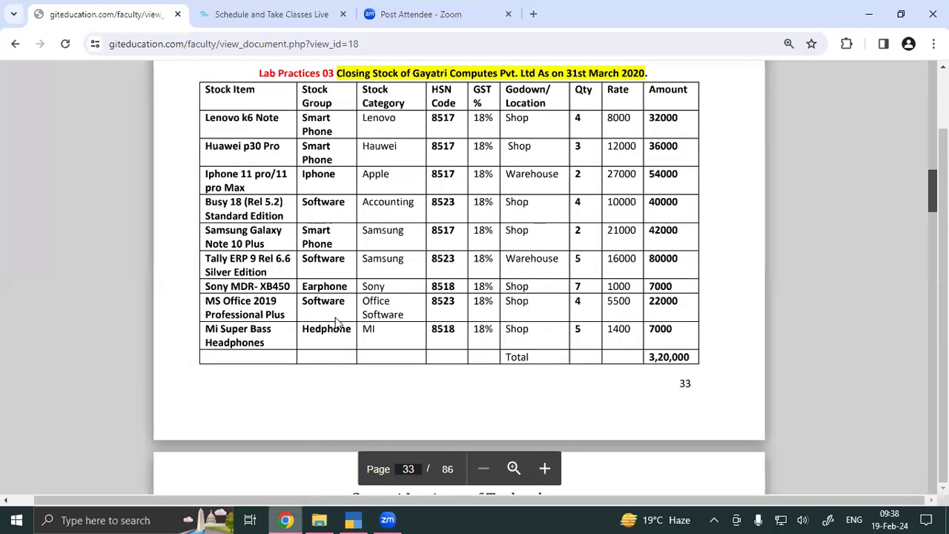
left_click(352, 520)
type("EARPHONE")
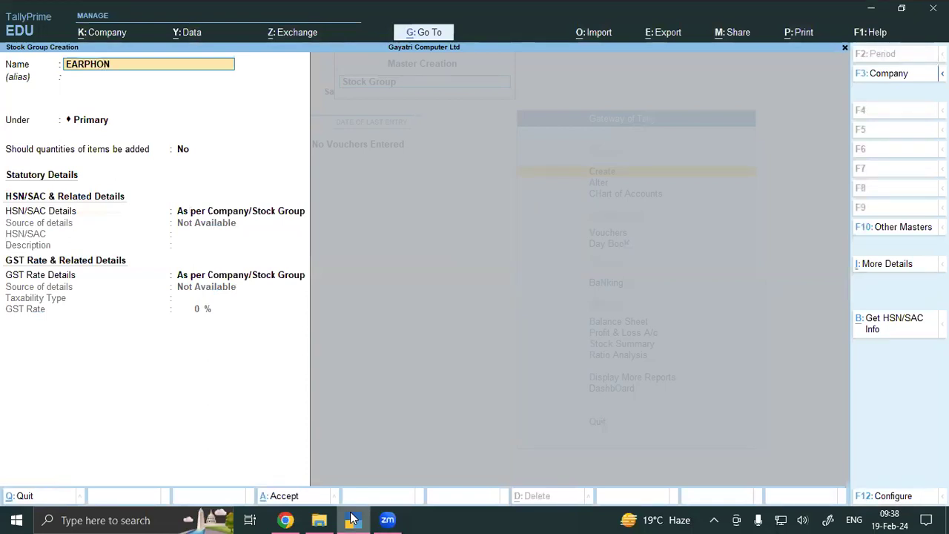
key("Return")
key("Return")
key("Return")
key("Return")
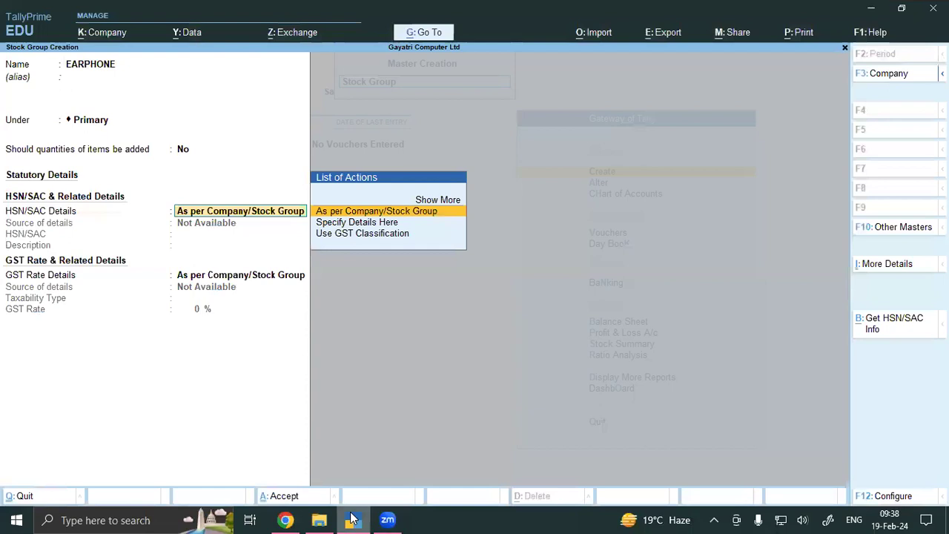
Step: Set the EARPHONE group's HSN/SAC details to Specify Details Here with code 8518, leaving the description blank
key("Down")
key("Return")
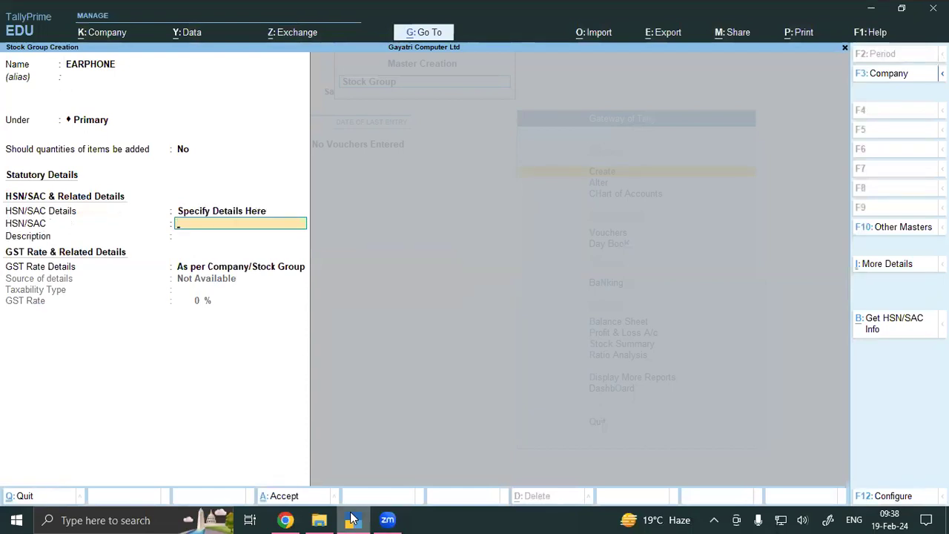
type("8518")
key("Return")
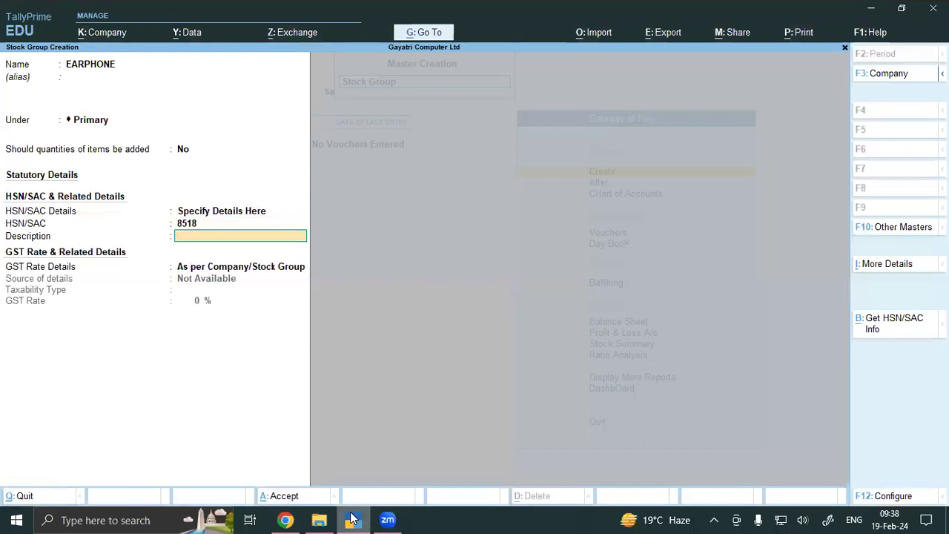
key("Return")
Step: Specify the EARPHONE group's GST rate details here as Taxable at 18% and save the group
key("Down")
key("Down")
key("Up")
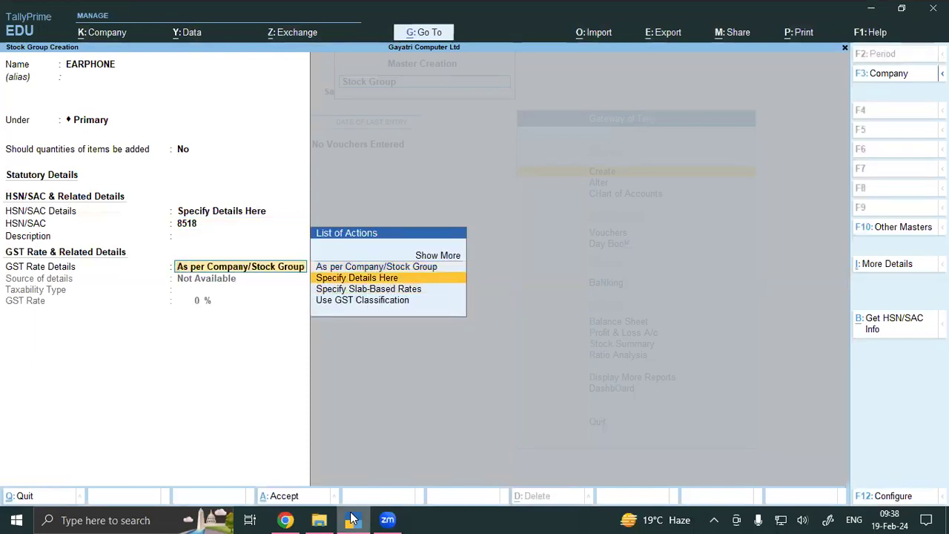
key("Return")
key("Return")
type("18")
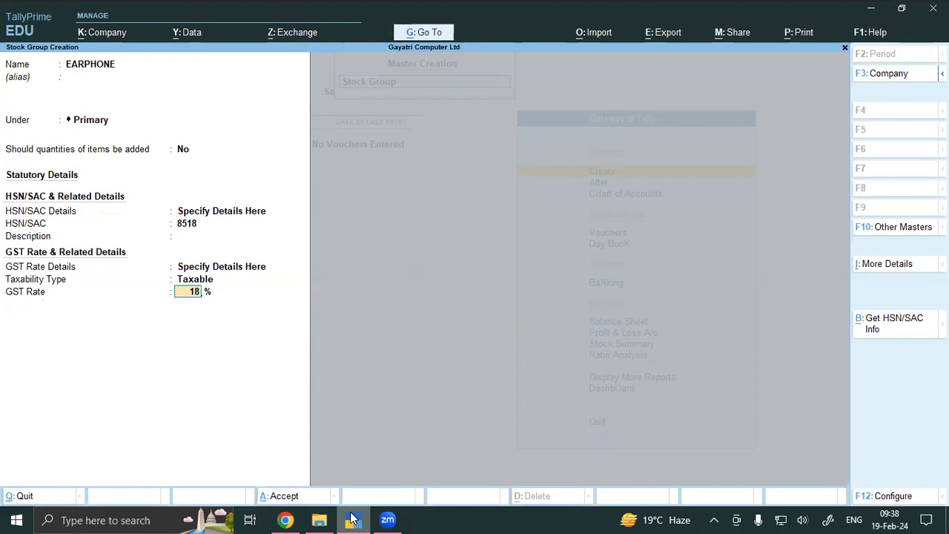
key("Return")
key("Return")
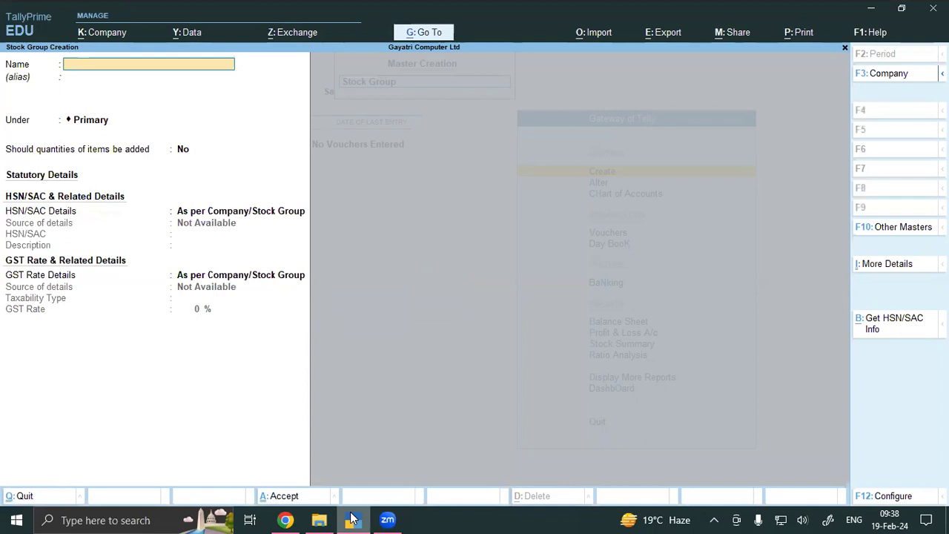
Step: Start a stock group named HEADPHONE under Primary and keep adding of item quantities at No
type("HEADP")
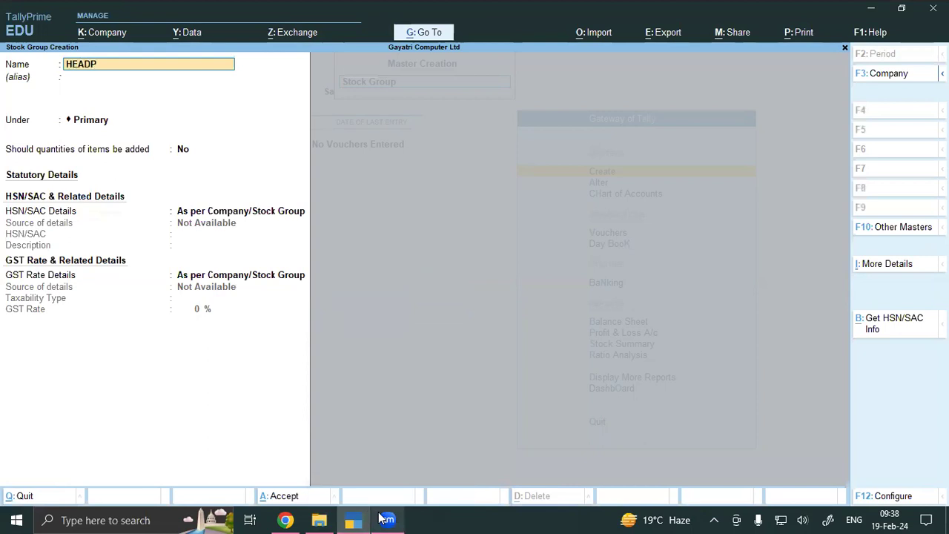
type("HONE")
key("Return")
key("Return")
key("Return")
Step: Set the HEADPHONE group's HSN/SAC details to Specify Details Here with code 8518, leaving the description blank
key("Down")
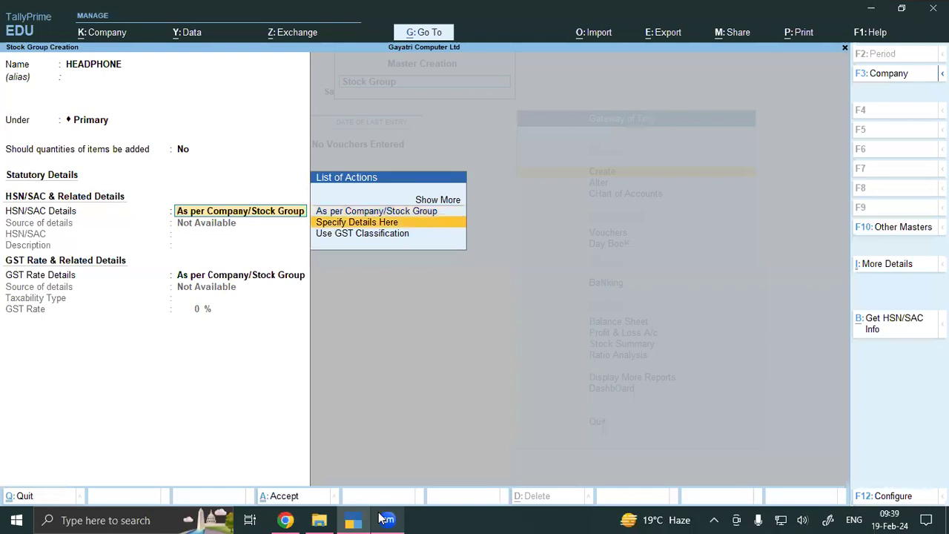
key("Return")
type("8518")
key("Return")
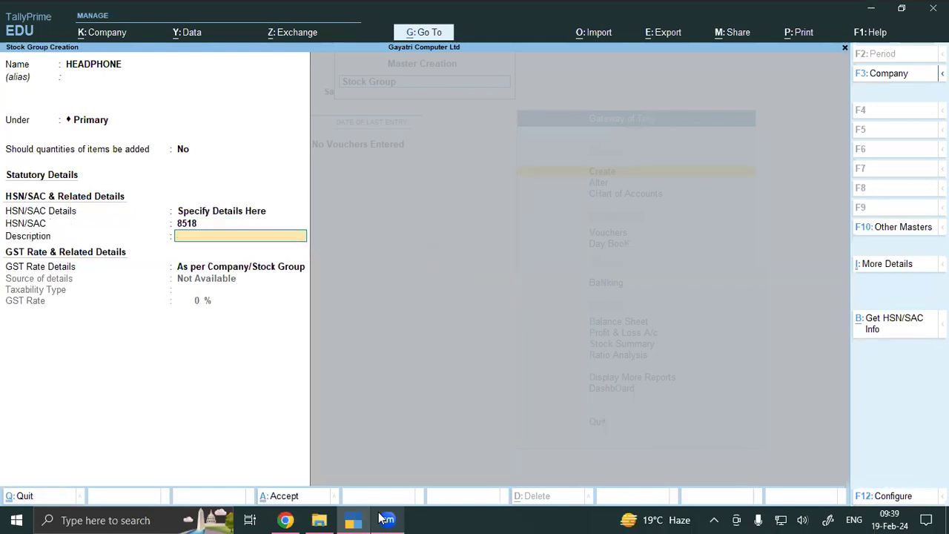
key("Return")
Step: Specify the HEADPHONE group's GST rate details here as Taxable at 18% and save the group
key("Down")
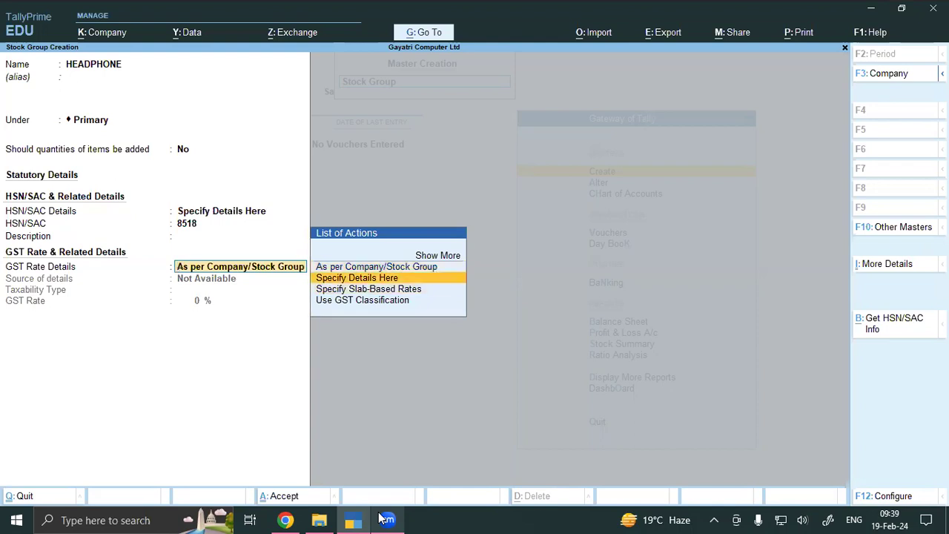
key("Return")
key("Return")
type("18")
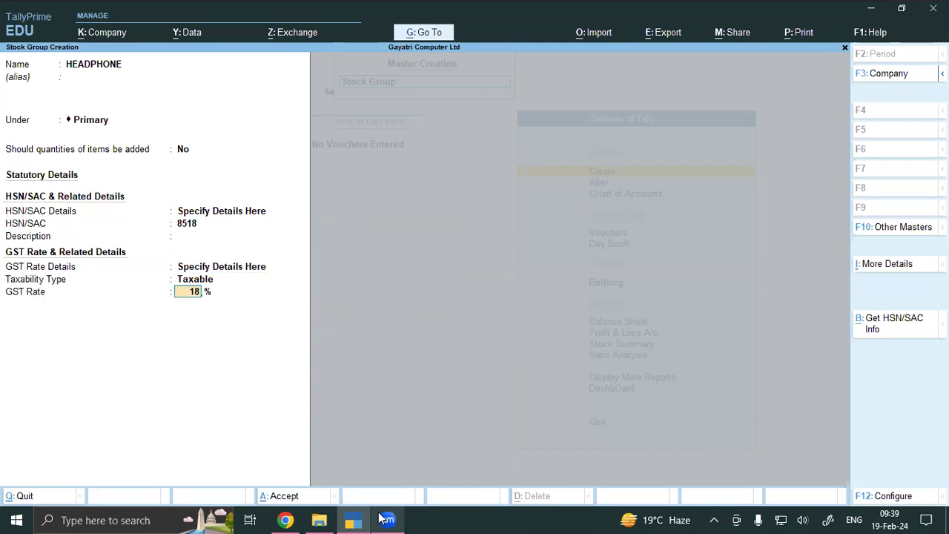
key("Return")
key("Return")
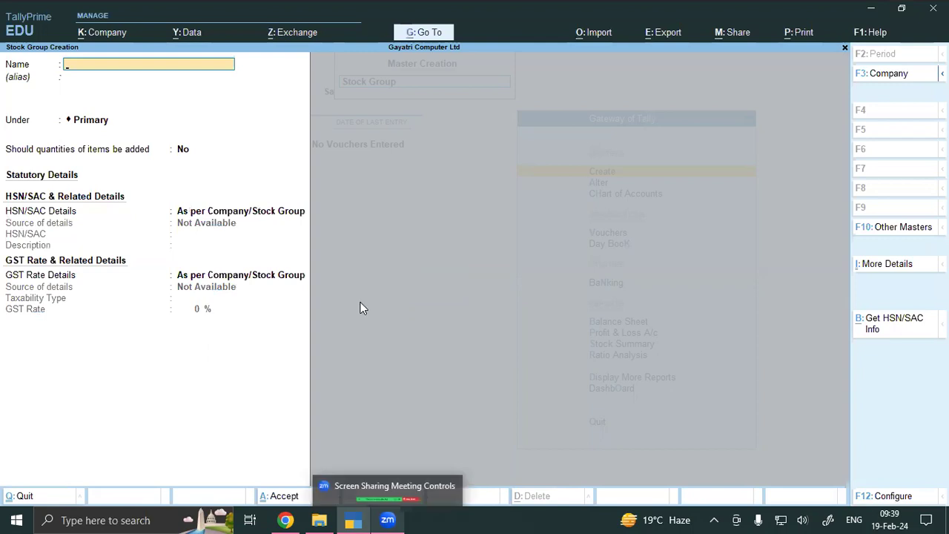
Step: Consult the Lab Practices 03 table in Chrome, switch back to TallyPrime and quit stock group creation to the Gateway of Tally
left_click(288, 518)
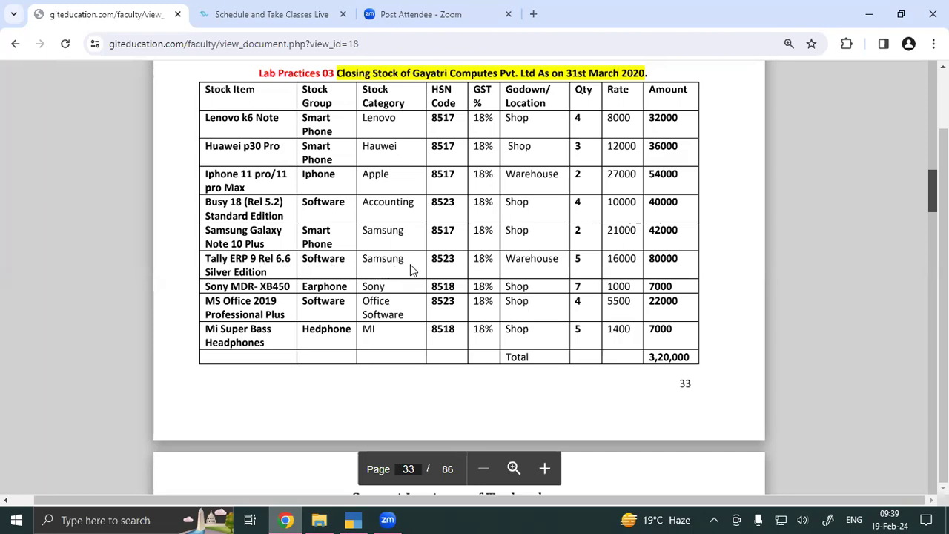
left_click(353, 520)
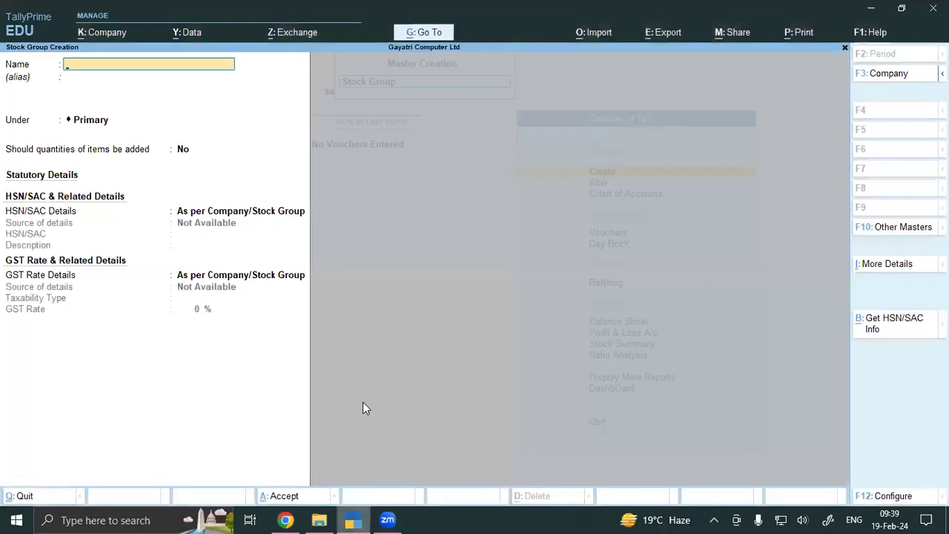
key("Escape")
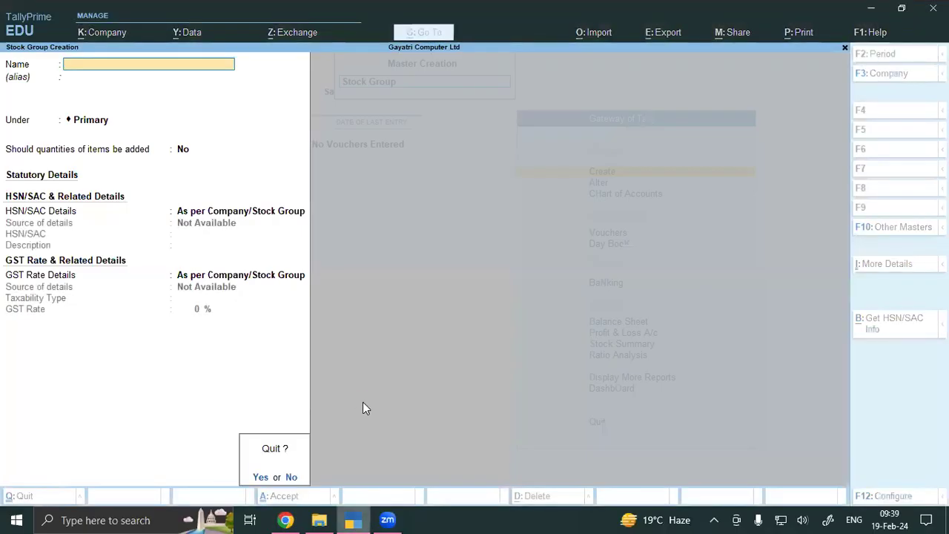
key("y")
key("Escape")
key("Escape")
key("Escape")
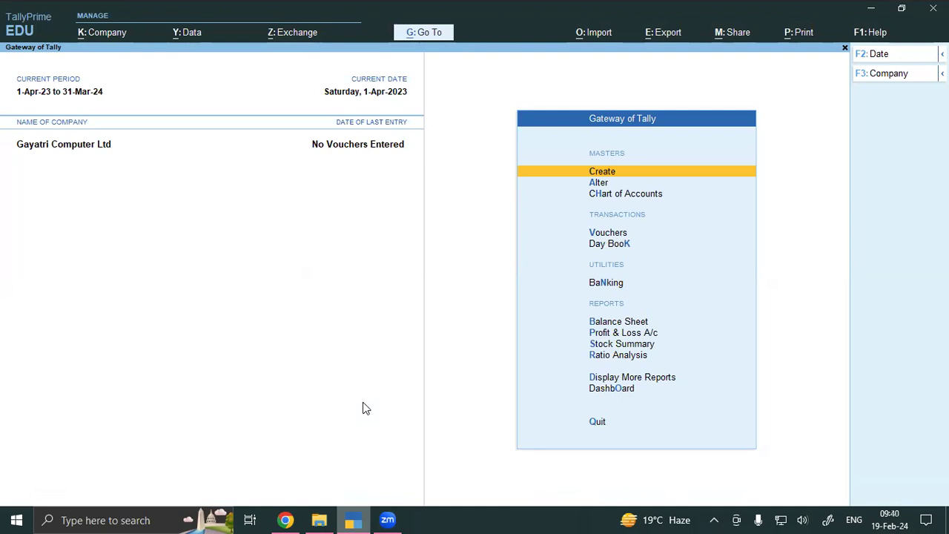
Step: Create a stock category named LENOVO under Primary
key("Return")
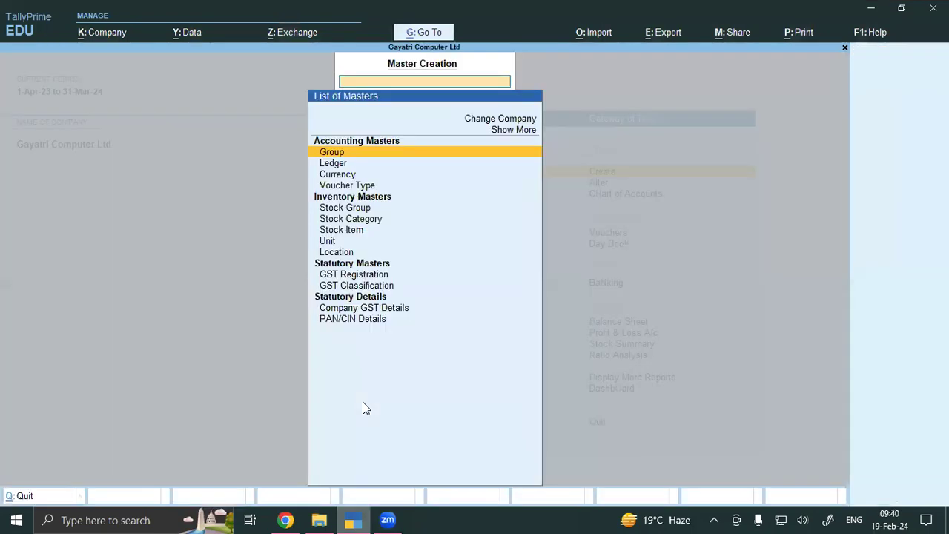
key("Down")
key("Down")
key("Down")
key("Down")
key("Down")
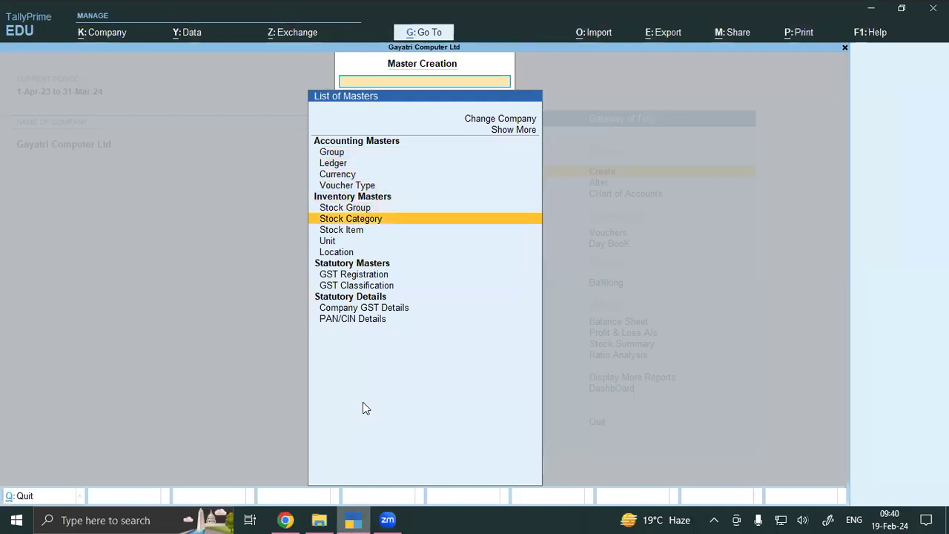
key("Return")
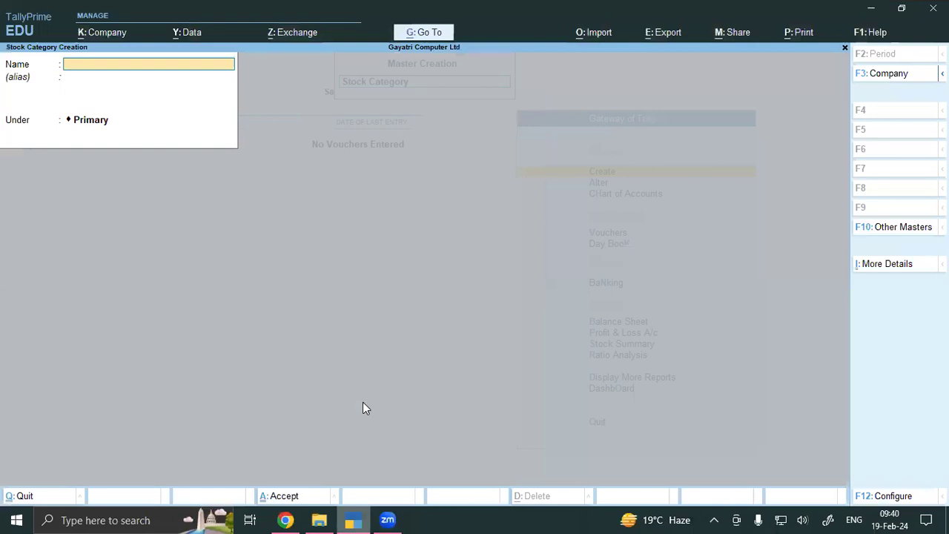
type("LENOVO")
key("ctrl+a")
Step: Create a stock category named HAUWEI under Primary, spelled as in the table
type("HU")
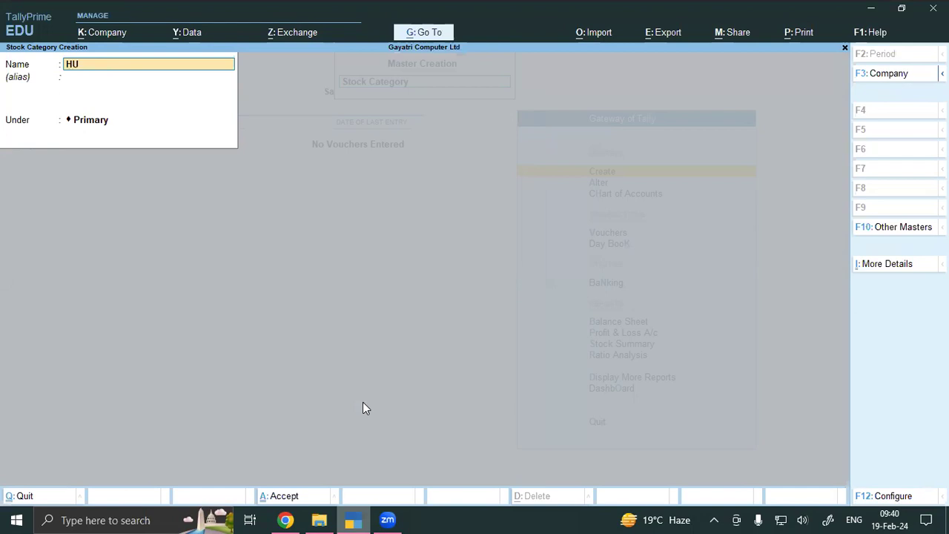
type("WA")
type("EI")
key("BackSpace")
key("BackSpace")
key("BackSpace")
key("BackSpace")
key("BackSpace")
type("AUWE")
key("ctrl+a")
Step: Create the stock categories APPLE and ACCOUNTING under Primary
type("APPLE")
key("ctrl+a")
type("ACCOUNTING")
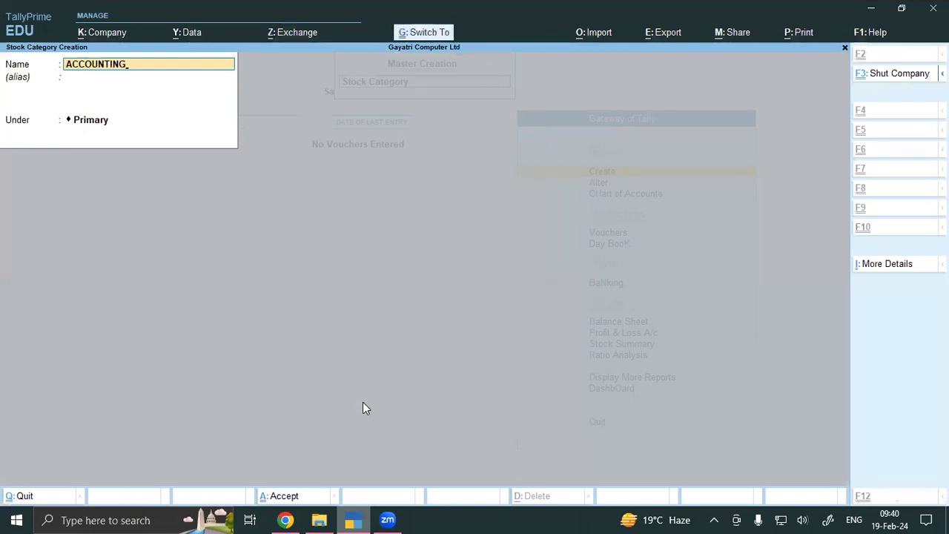
key("ctrl+a")
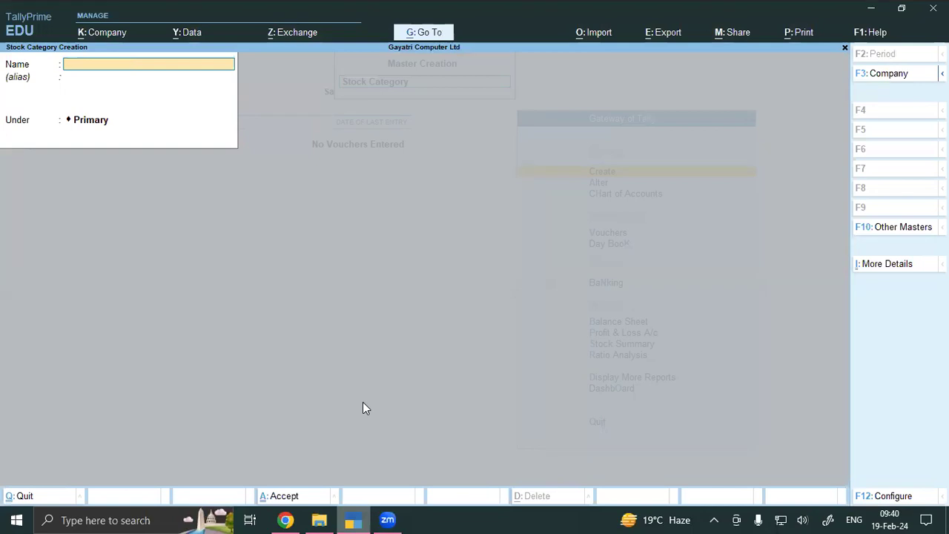
Step: Create the stock categories SAMSUNG and SONY under Primary
type("SAMSUNG")
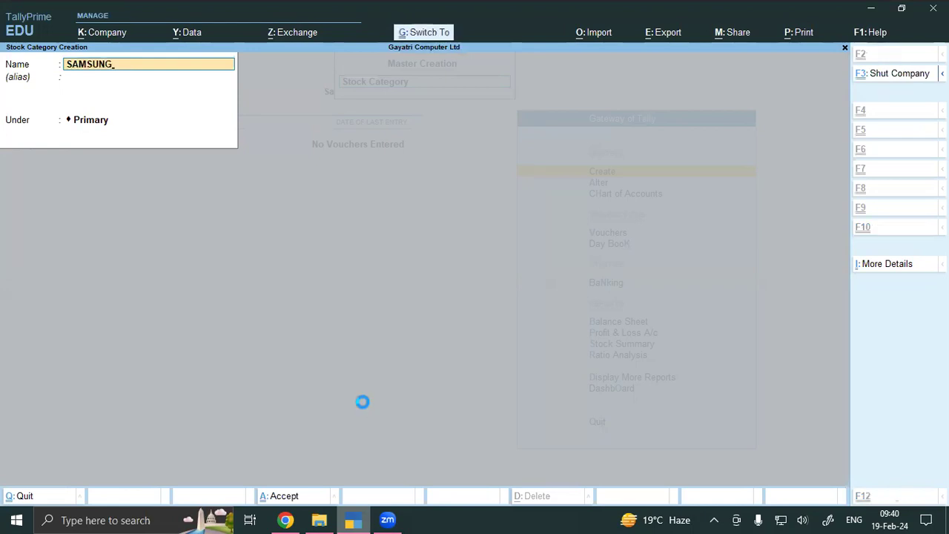
key("ctrl+a")
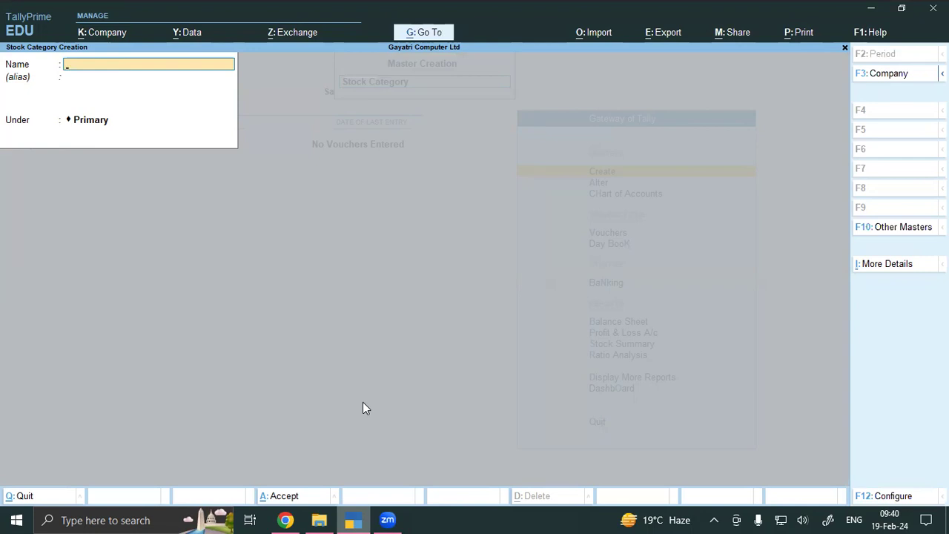
key("Escape")
key("Return")
type("SO")
type("NY")
key("ctrl+a")
Step: Create the stock categories OFFICE SOFTWARE and MI under Primary and return to the Gateway of Tally
type("OFFICE SOFTWARE")
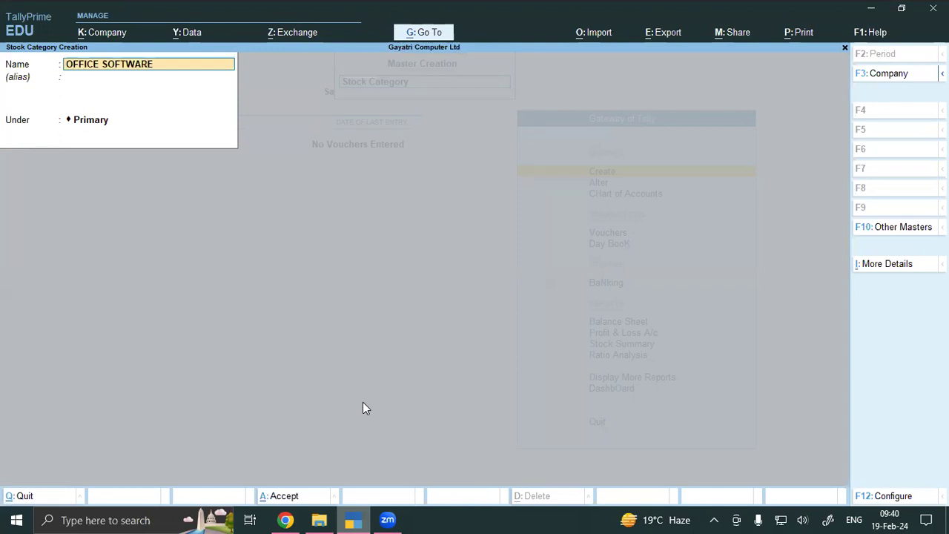
key("ctrl+a")
type("MI")
key("ctrl+a")
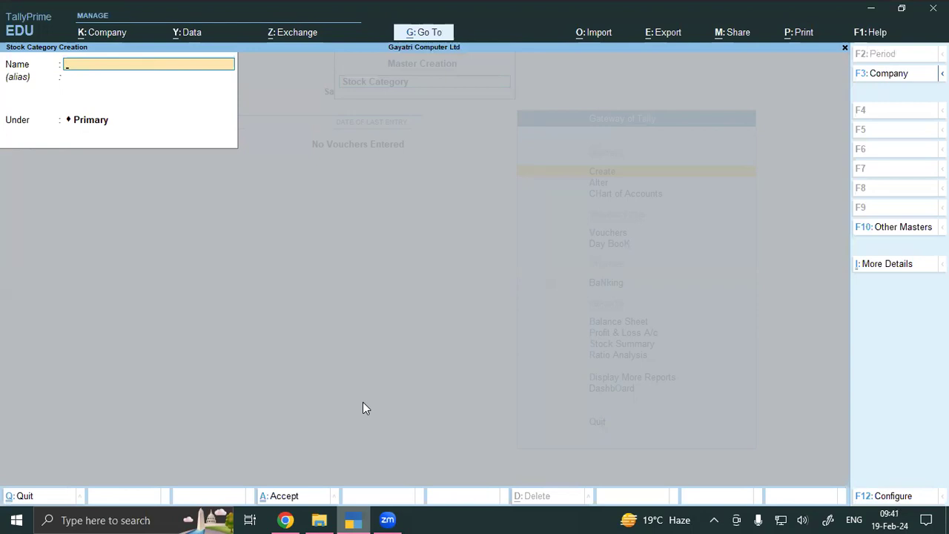
key("Escape")
key("Escape")
key("Escape")
key("Escape")
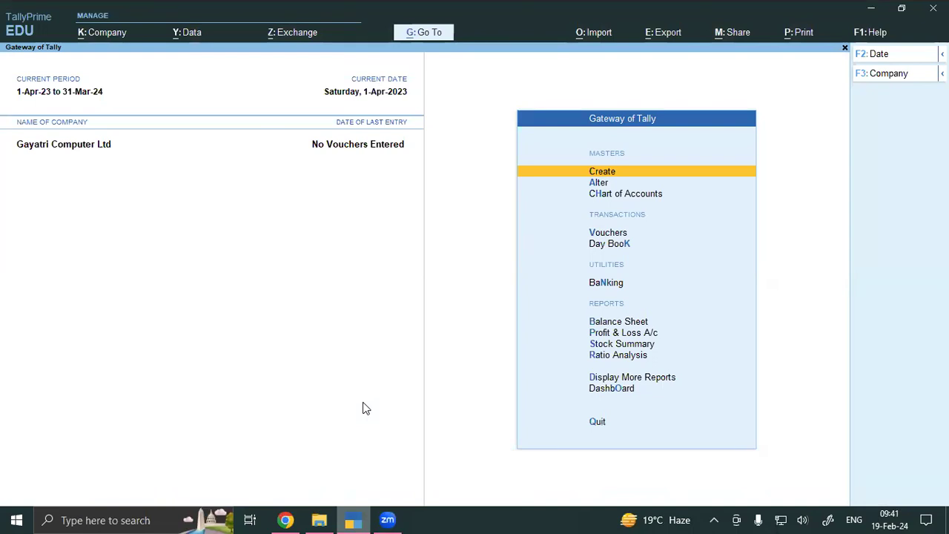
Step: Review the list of stock categories available for alteration and close it
key("Down")
key("Return")
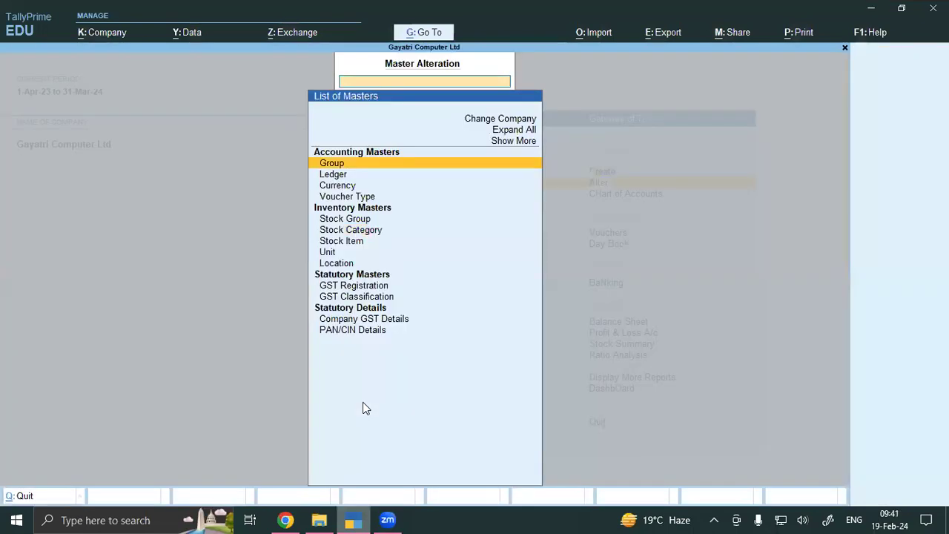
key("Down")
key("Down")
key("Down")
key("Down")
key("Down")
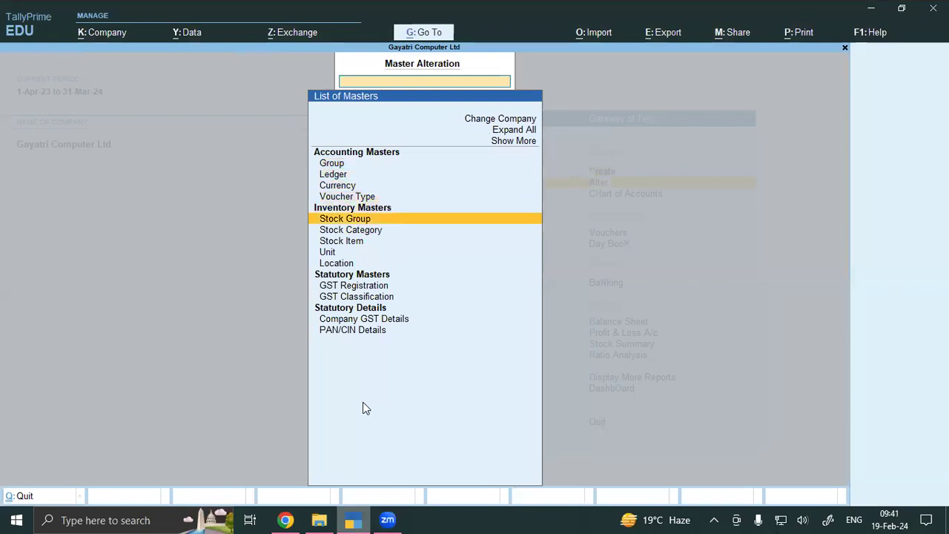
key("Return")
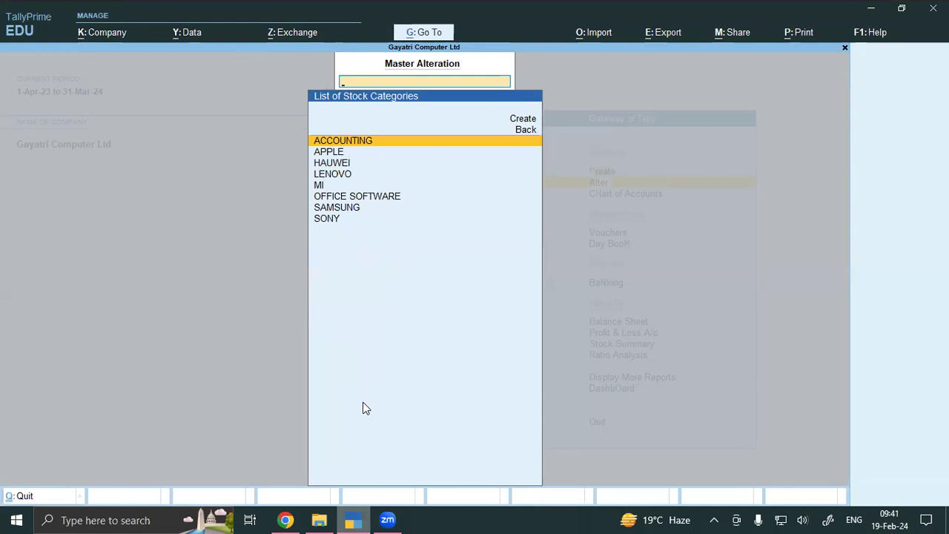
key("Escape")
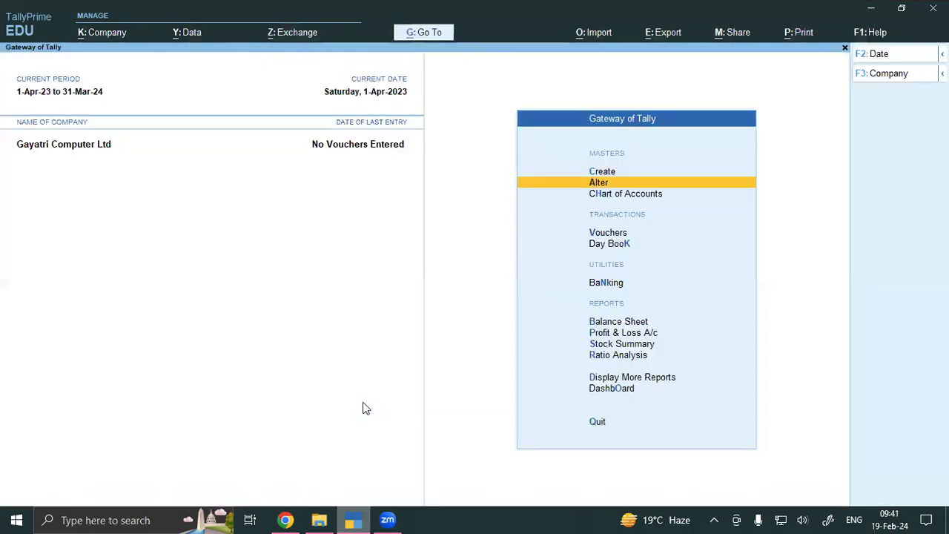
Step: Check the Godown/Location column of the table in Chrome and bring up TallyPrime's list of locations for alteration
left_click(285, 519)
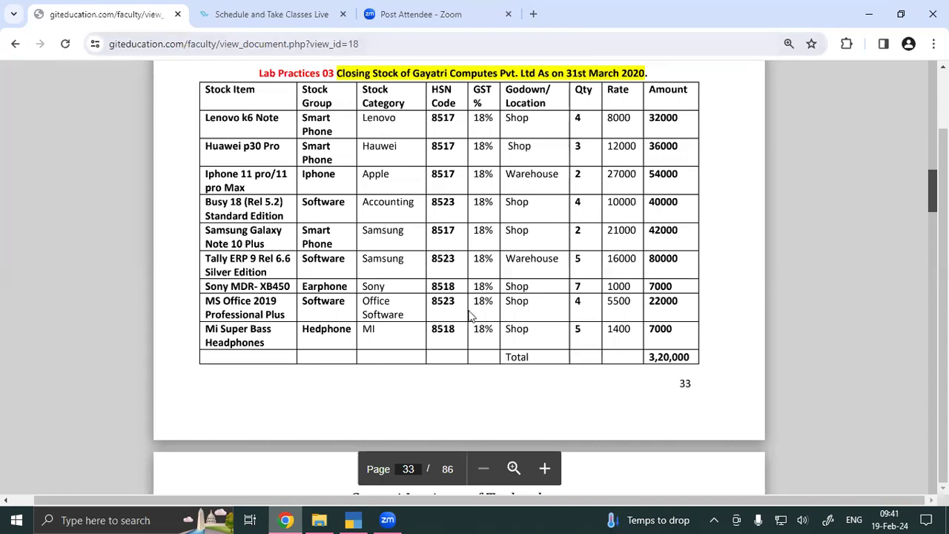
left_click(353, 519)
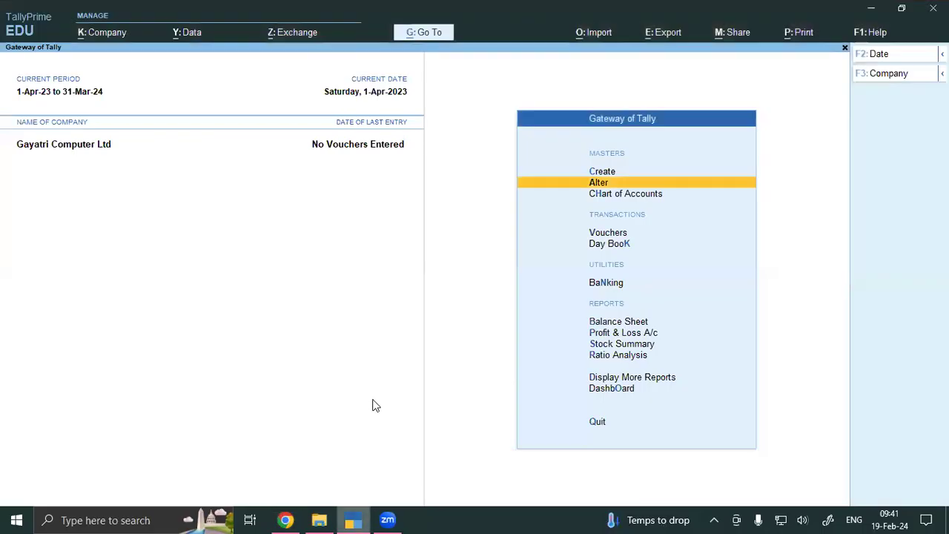
key("Return")
key("Down")
key("Down")
key("Down")
key("Down")
key("Down")
key("Down")
key("Down")
key("Down")
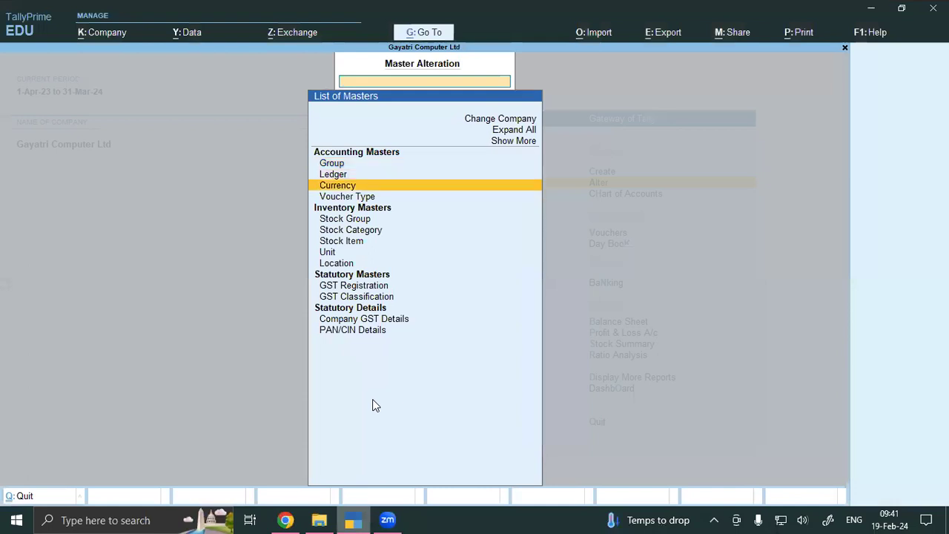
key("Return")
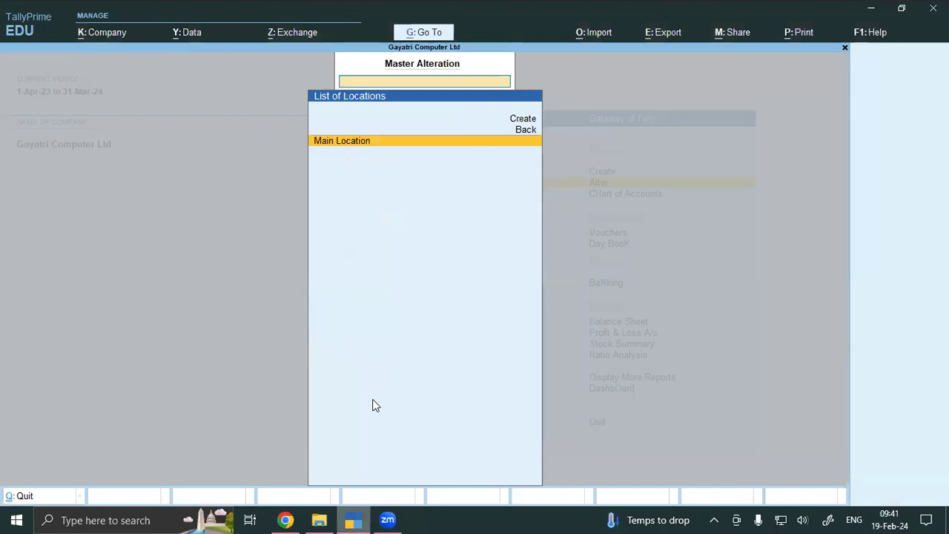
key("Return")
key("Escape")
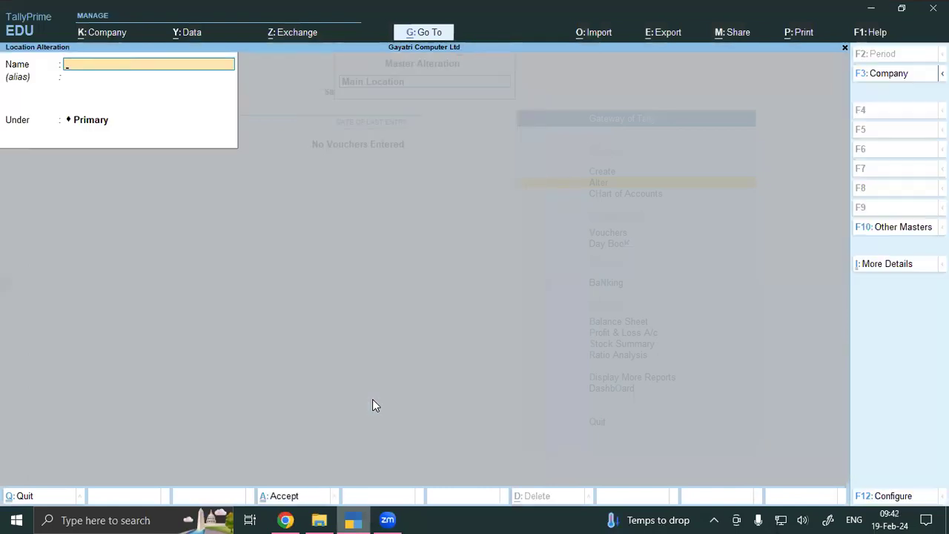
key("Escape")
Step: Choose to create a new location instead of altering Main Location, and create SHOP under Primary
key("Up")
key("Up")
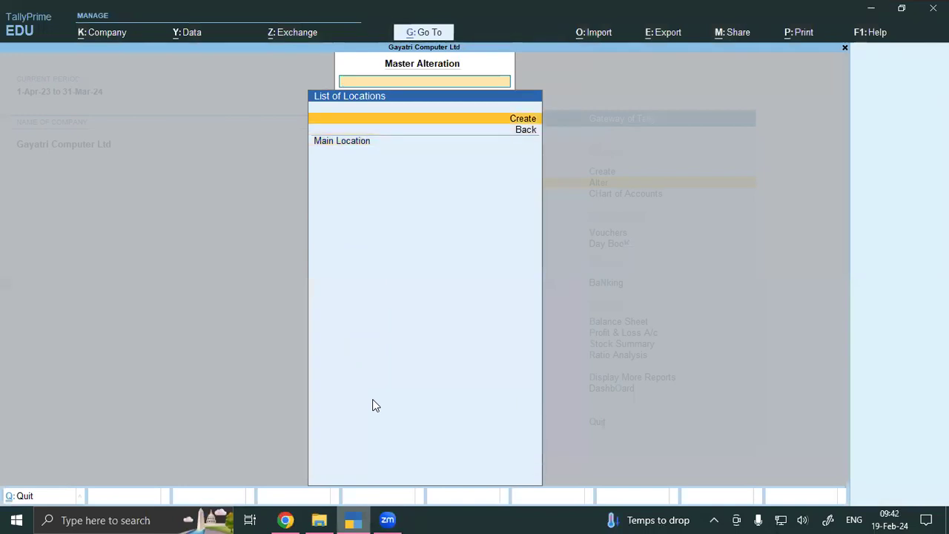
key("Return")
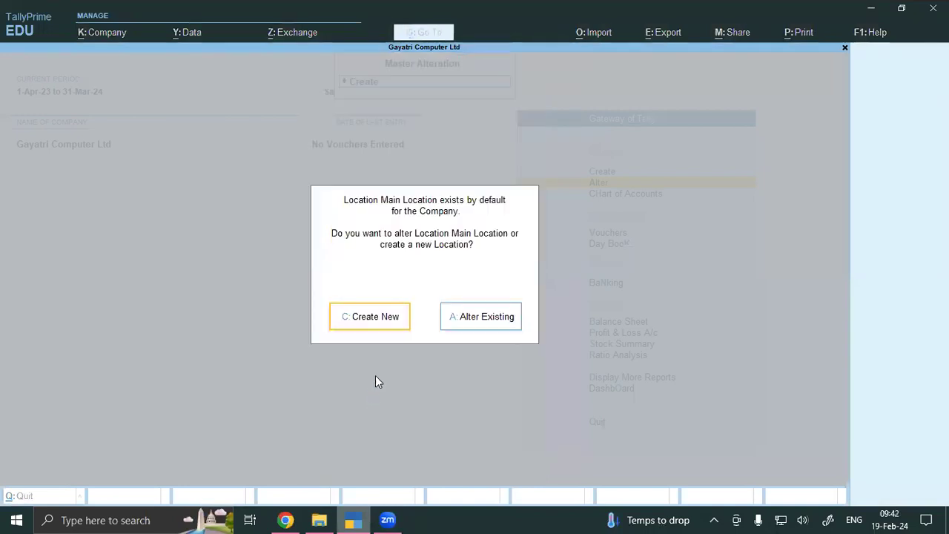
left_click(376, 323)
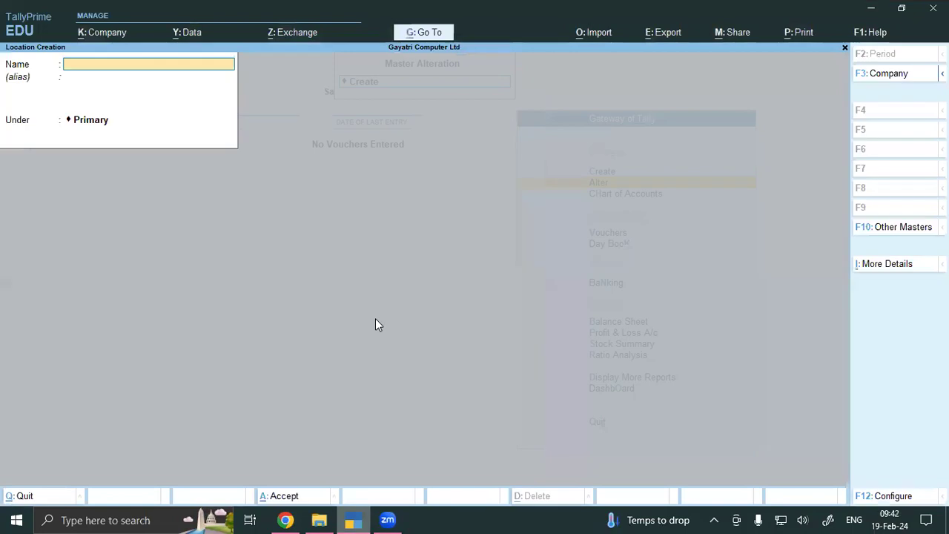
type("SHOP")
key("ctrl+BackSpace")
Step: Create the location WAREHOUSE under Primary, clear the stray text from the blank form and return to the Gateway of Tally
type("WARE")
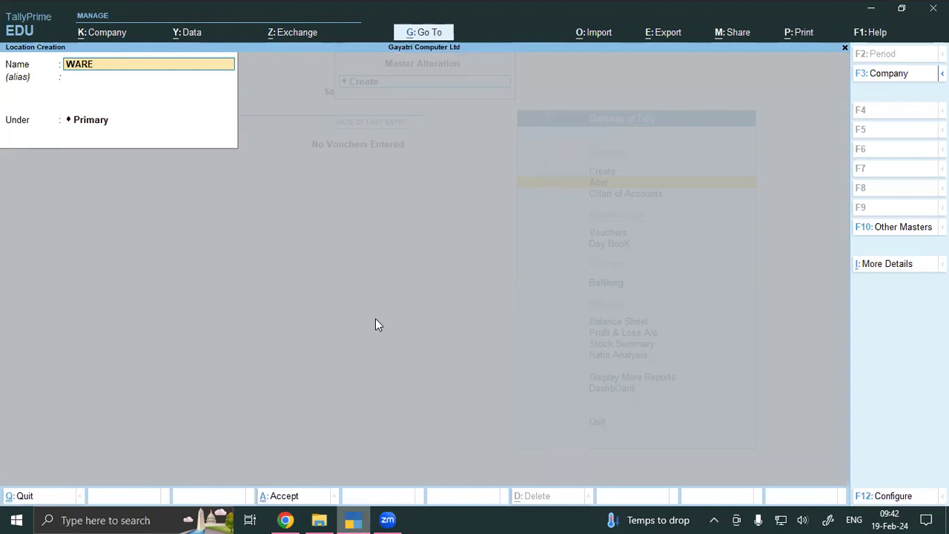
type("HOUSE")
key("ctrl+BackSpace")
type("AAAAAAAAAAAAAAAAAAAAAAAAAAAAAAAAAAAAAAAAAAAAAAAAAA")
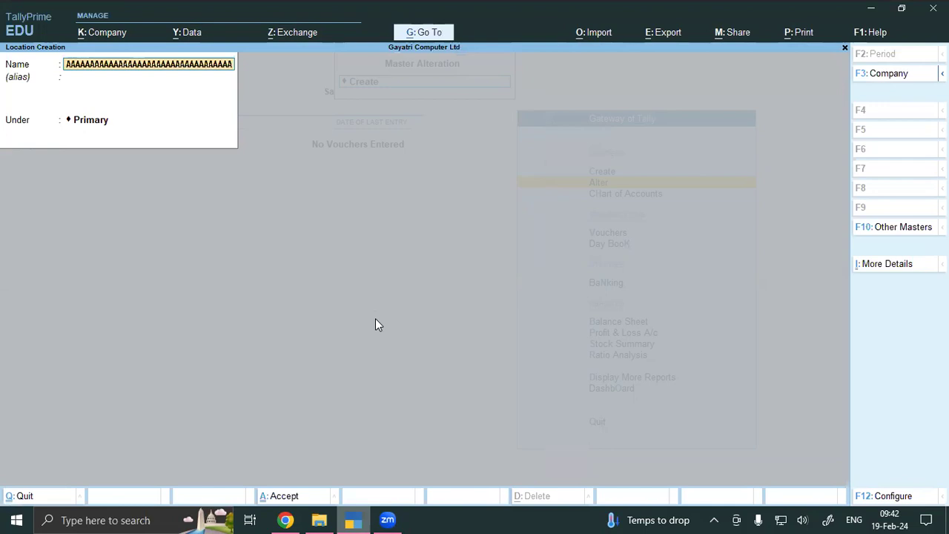
key("ctrl+BackSpace")
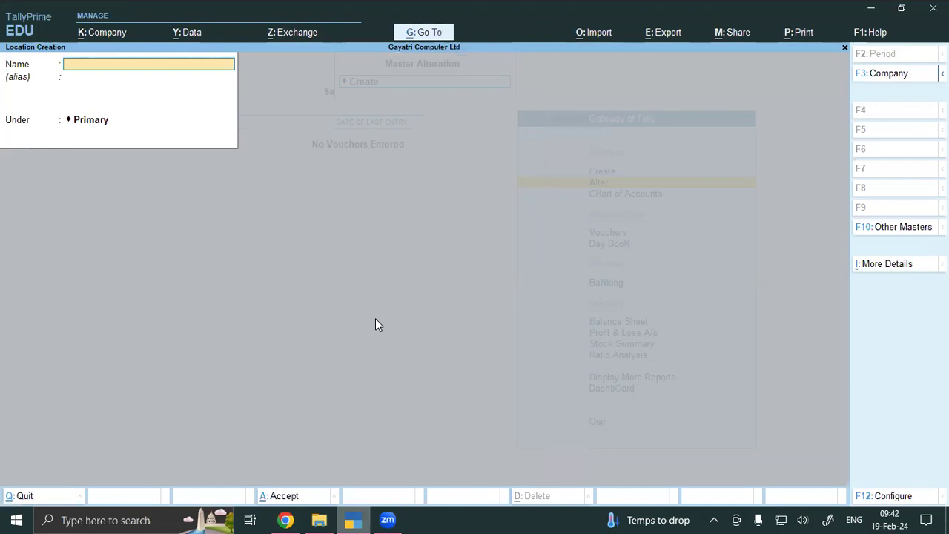
key("Escape")
key("Escape")
key("Escape")
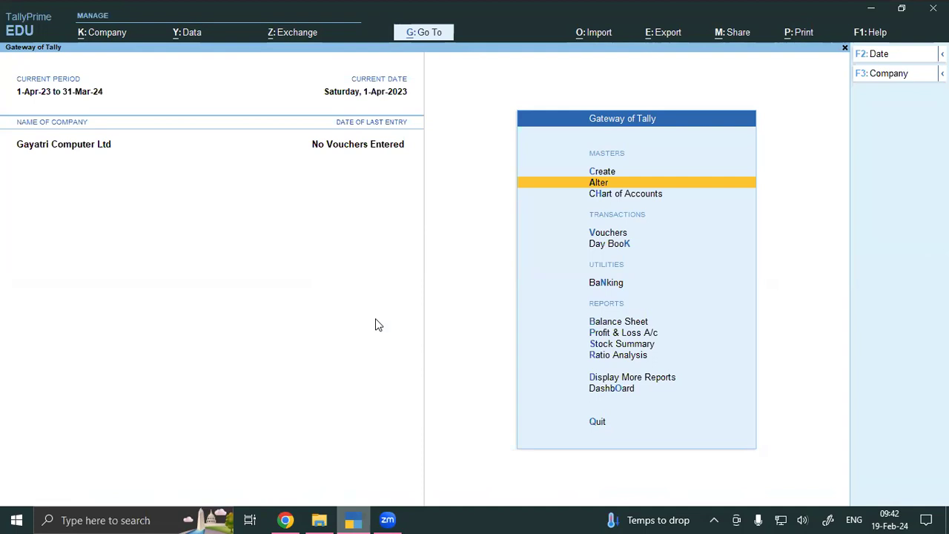
Step: Create the simple unit PCS with formal name PICES, UQC PCS-PIECES and 0 decimal places, and close unit creation
key("Up")
key("Return")
key("Down")
key("Down")
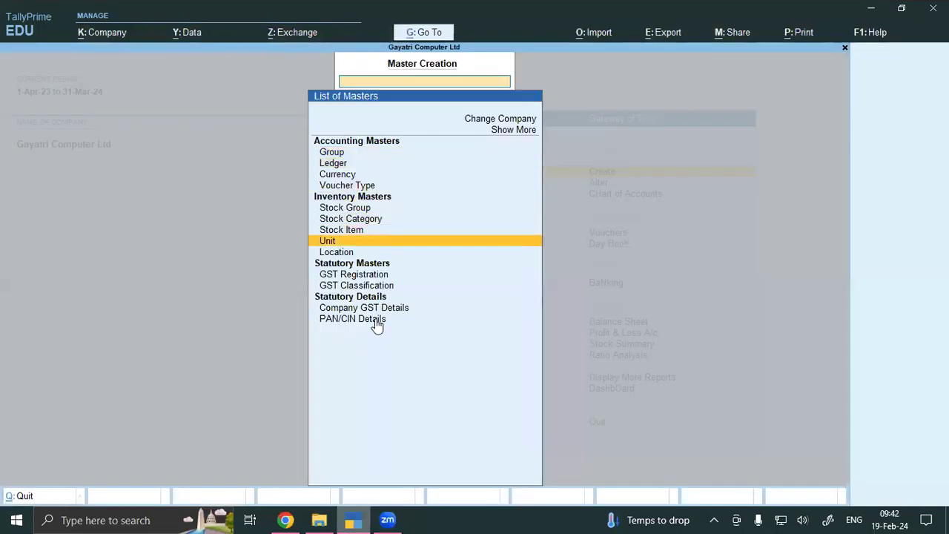
key("Return")
type("PCS")
key("Return")
type("PICES")
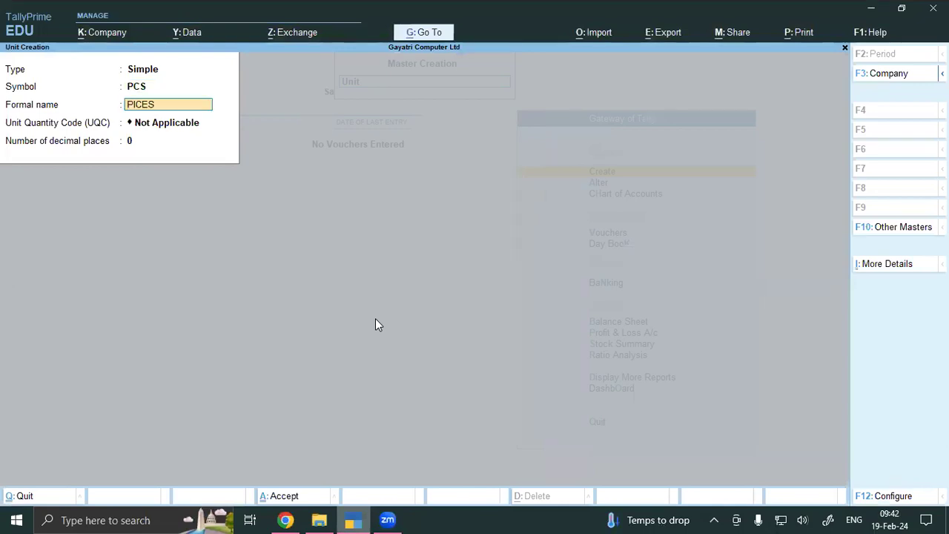
key("Return")
type("PI")
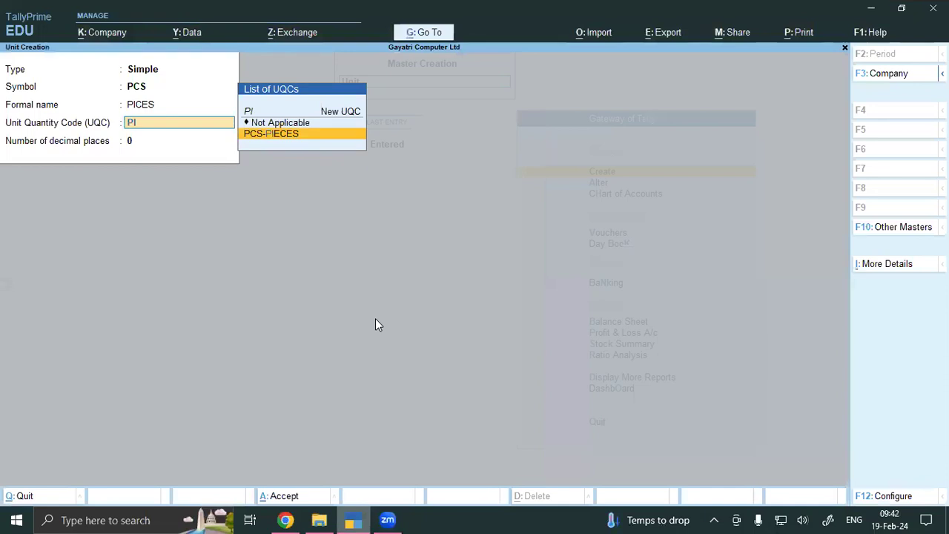
key("Return")
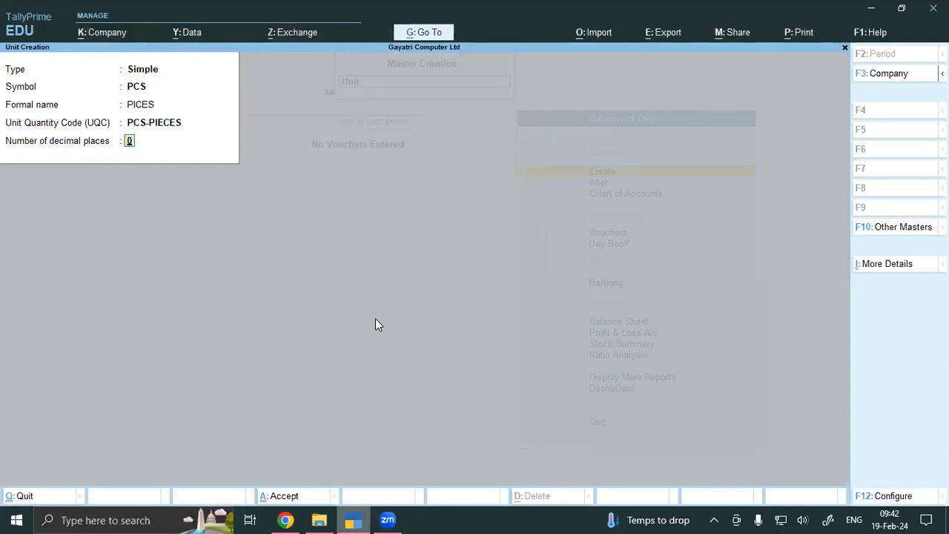
key("ctrl")
key("ctrl+a")
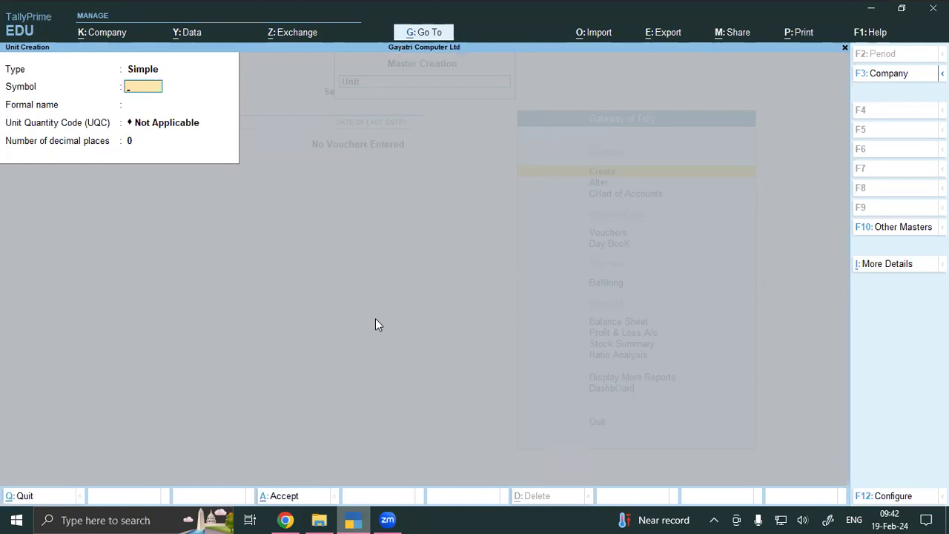
key("Escape")
key("Escape")
key("Return")
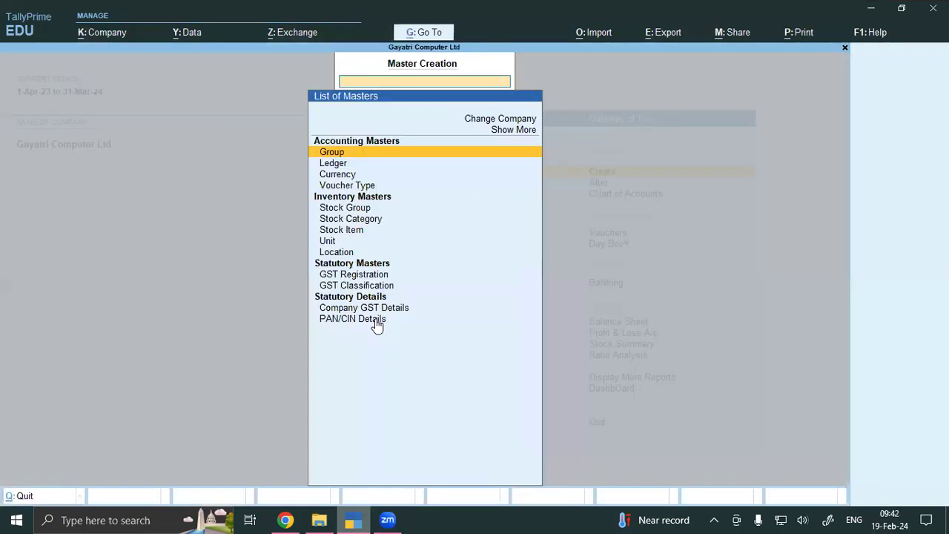
key("Down")
key("Down")
key("Down")
key("Down")
key("Down")
key("Down")
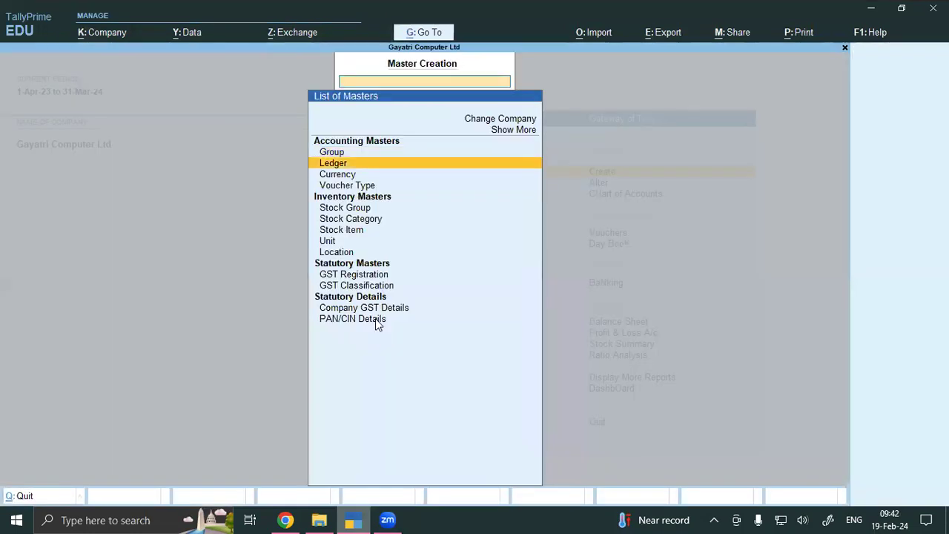
key("Down")
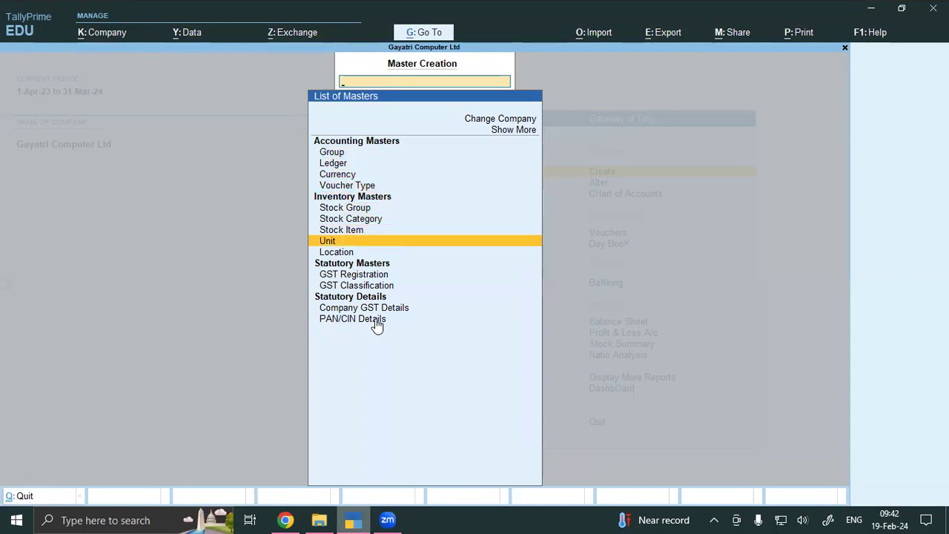
key("Return")
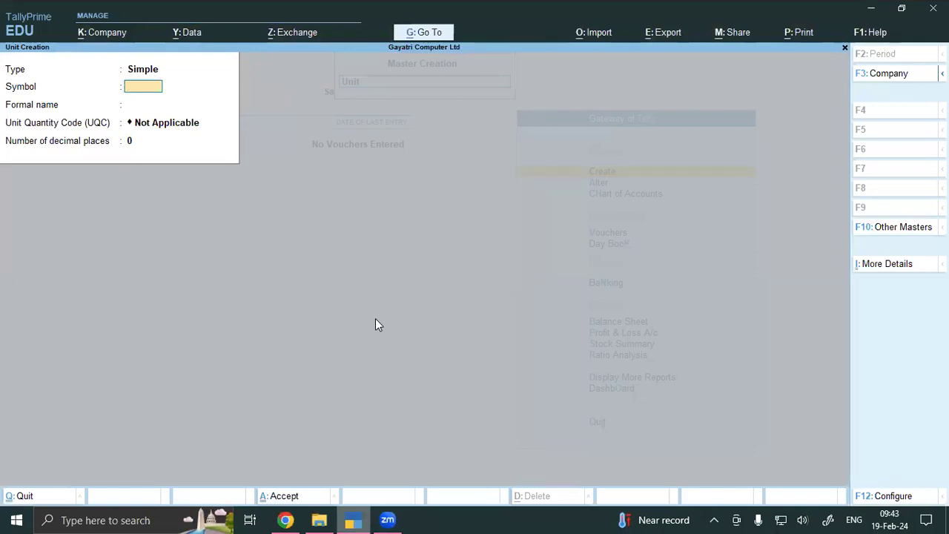
Step: Examine the unit, stock category and stock item instructions and the Lab Practices 03 table in Chrome, and return to TallyPrime
left_click(285, 519)
scroll(304, 305, "down", 8)
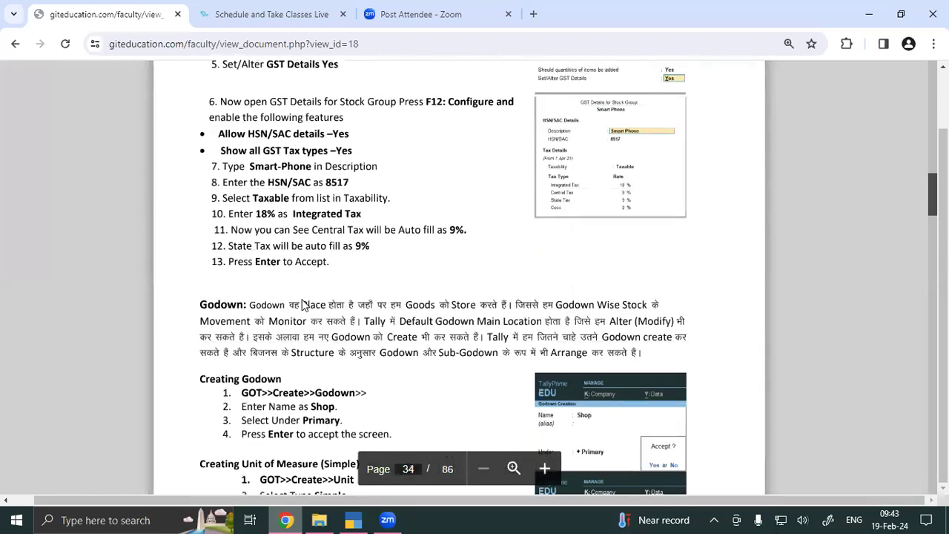
scroll(304, 305, "down", 5)
scroll(304, 306, "down", 5)
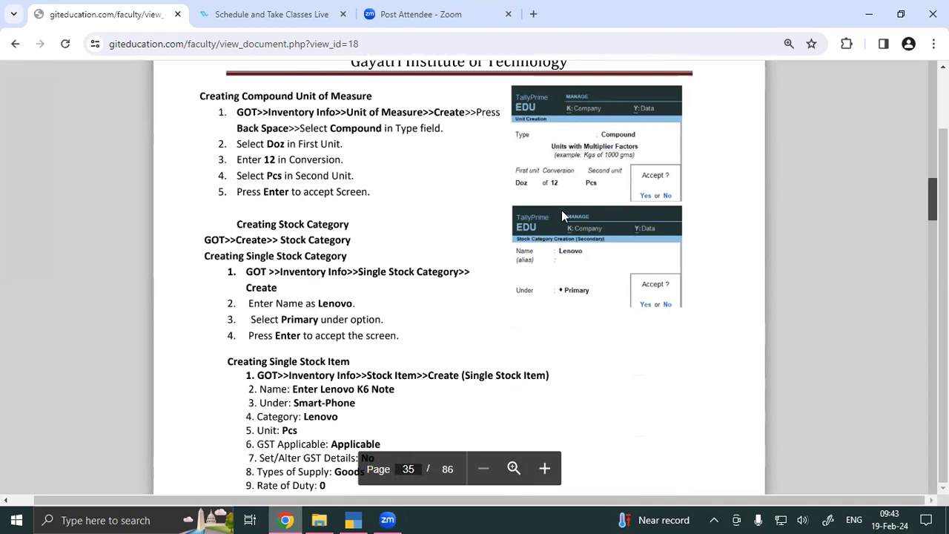
scroll(561, 209, "up", 5)
scroll(561, 210, "up", 10)
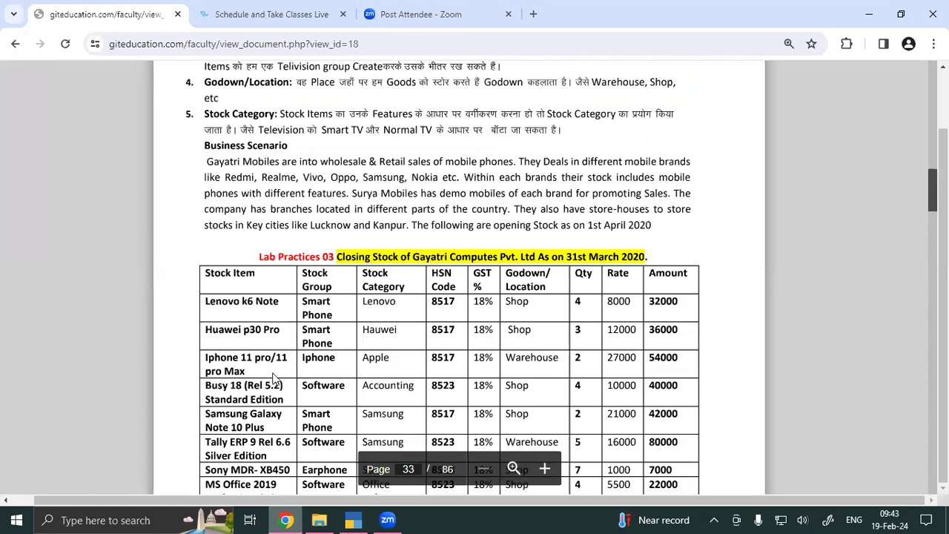
left_click(352, 520)
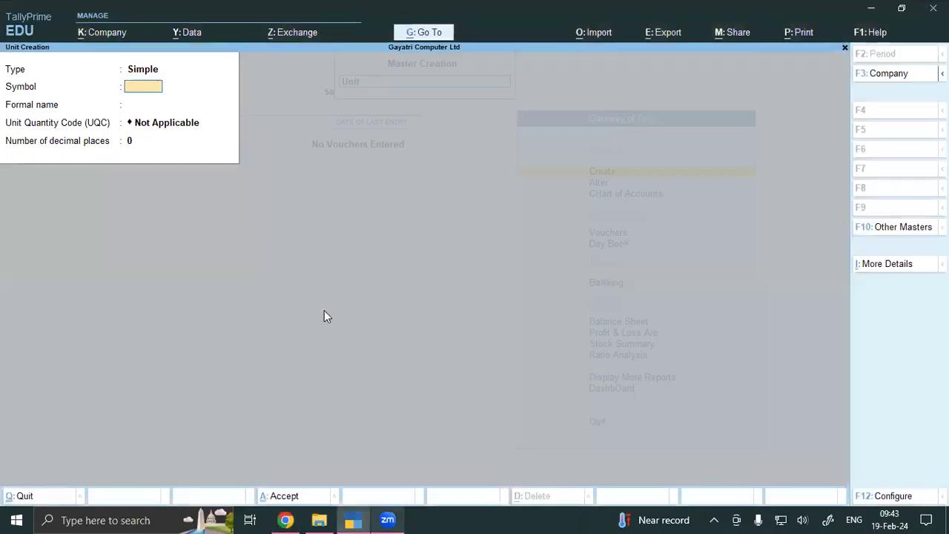
Step: Abandon the blank unit form and start a new stock item named LENOVO K6 NOTE, as listed in the Chrome table
key("Escape")
key("Escape")
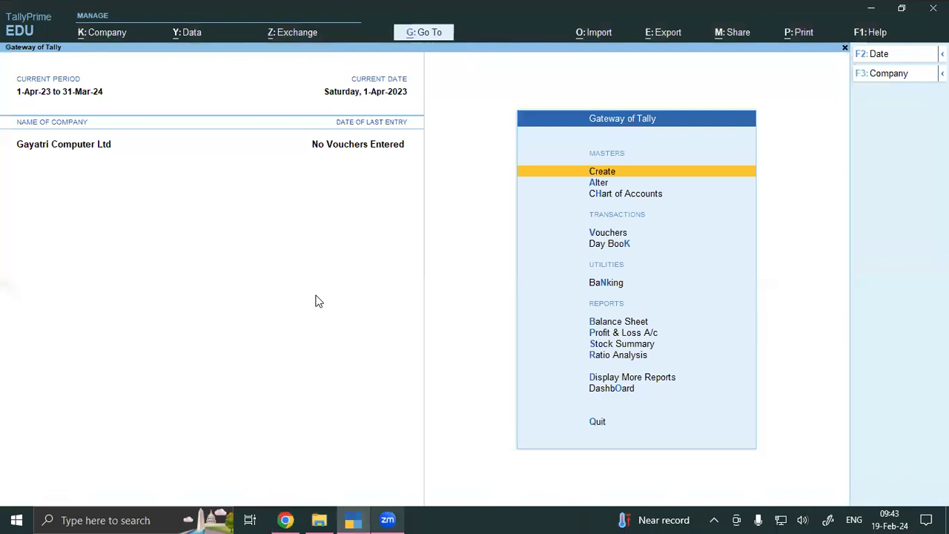
key("Return")
key("Down")
key("Down")
key("Down")
key("Down")
key("Down")
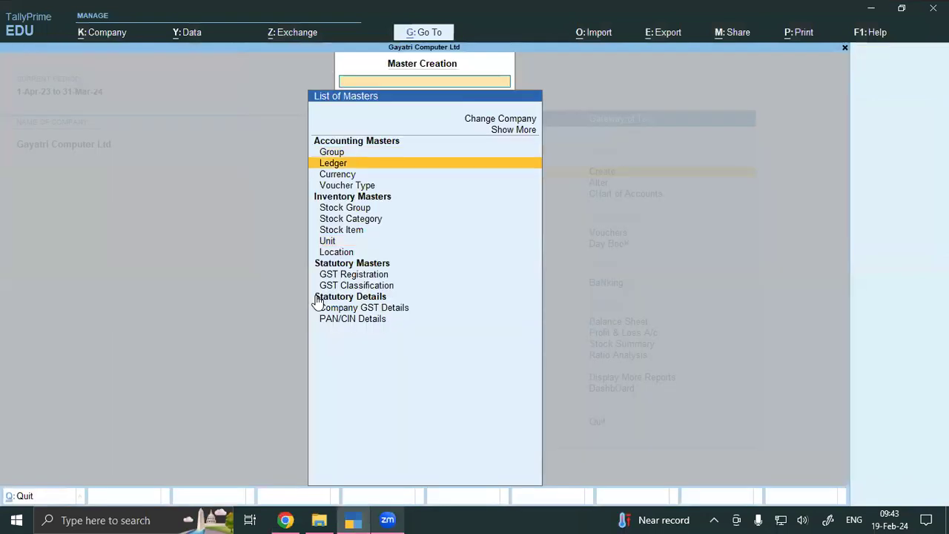
key("Down")
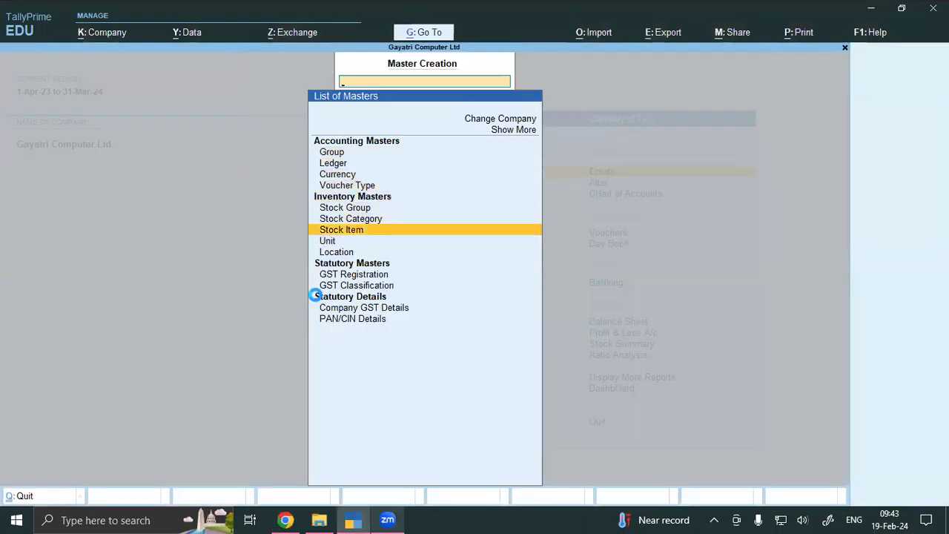
key("Return")
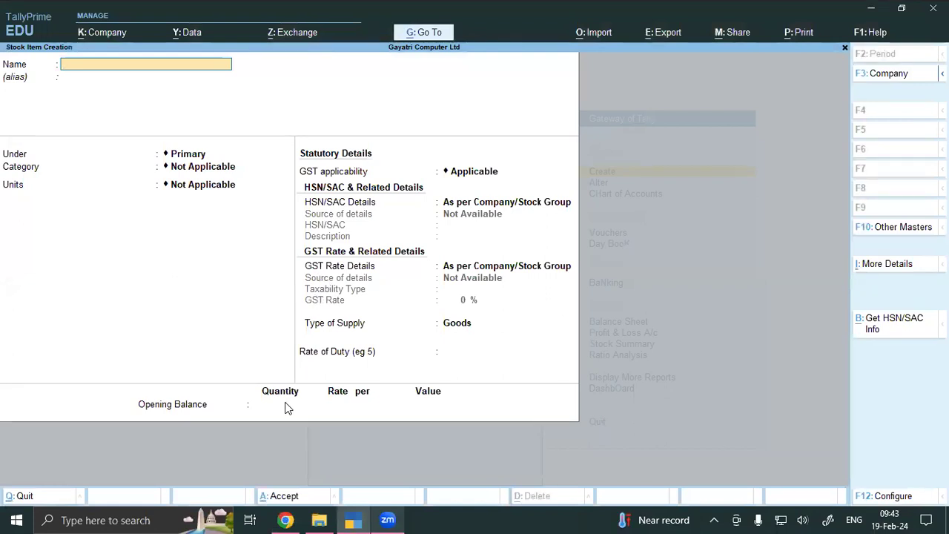
left_click(285, 519)
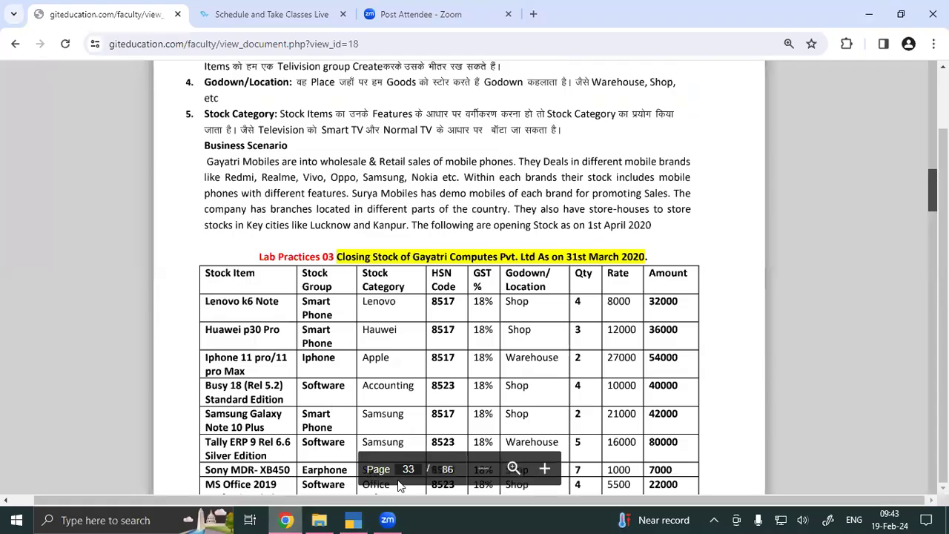
left_click(352, 520)
type("L")
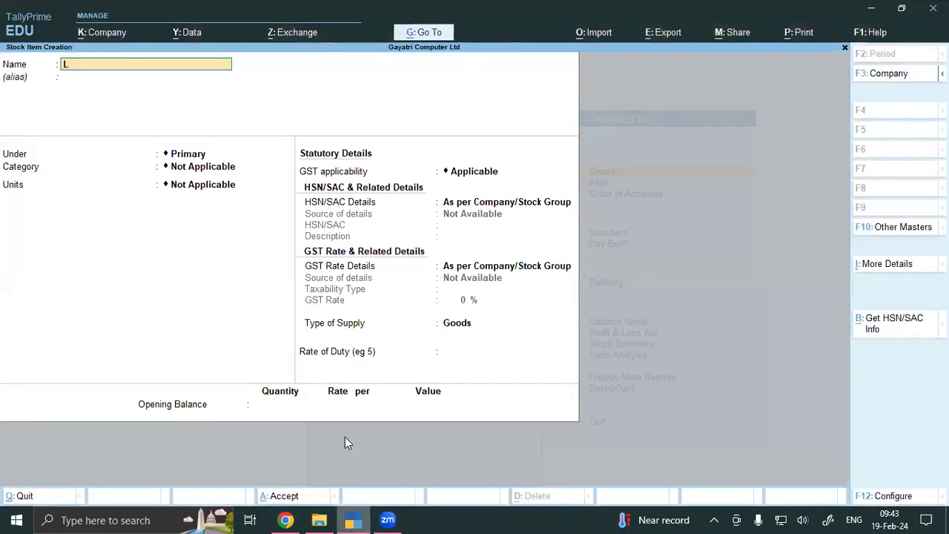
type("ENOVO K6 NOTE")
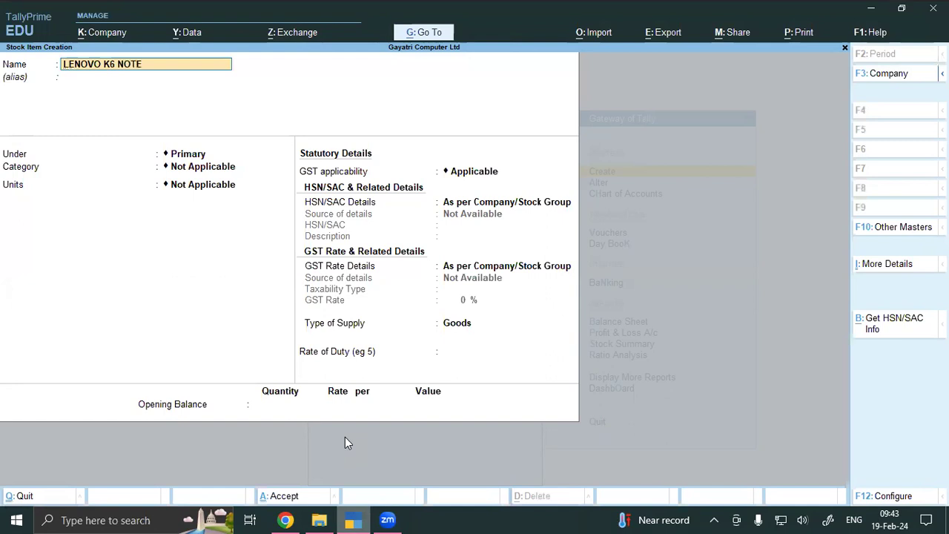
key("Return")
key("Return")
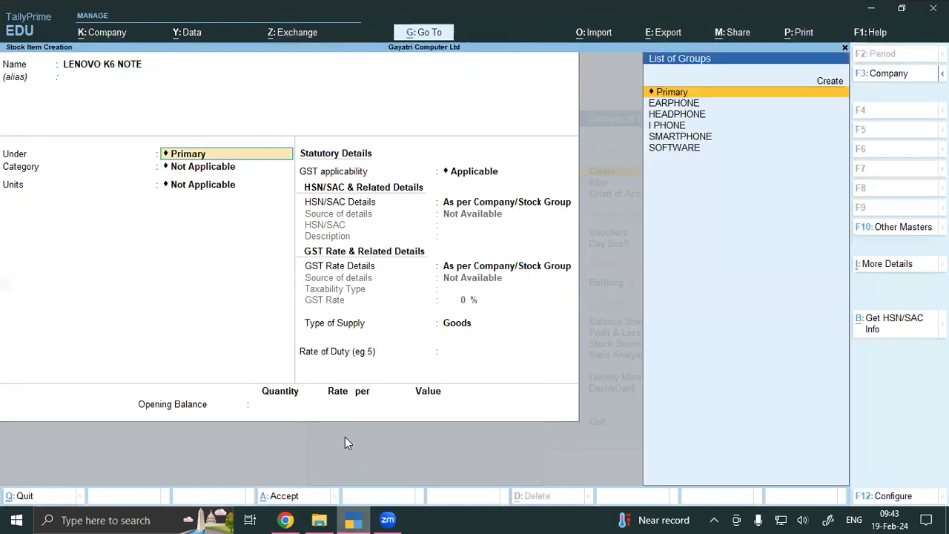
Step: Place the stock item under the SMARTPHONE group, in the LENOVO category, with PCS as its unit
type("SM")
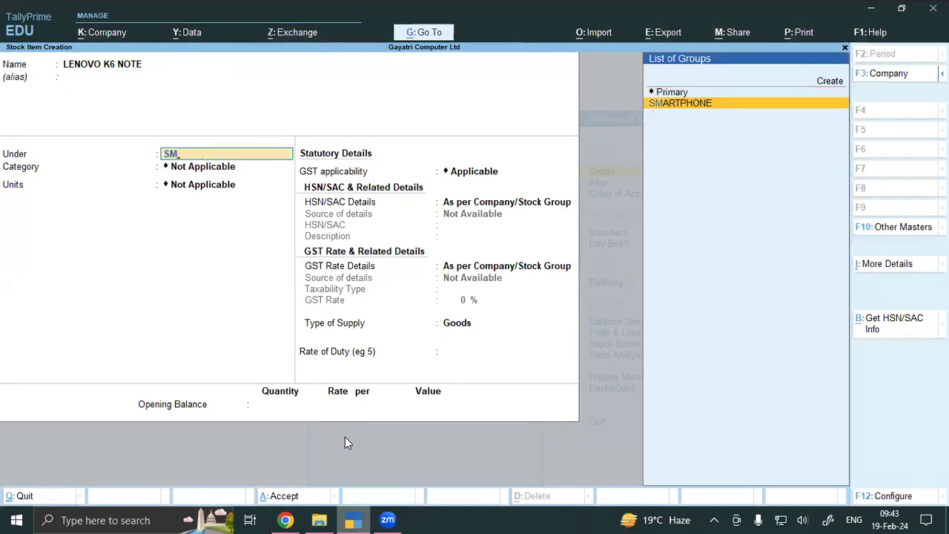
key("Return")
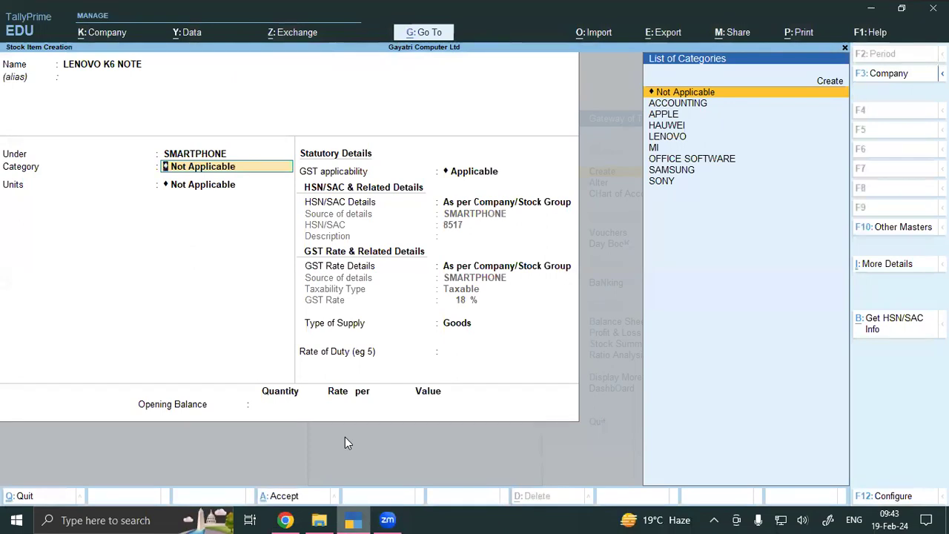
type("L")
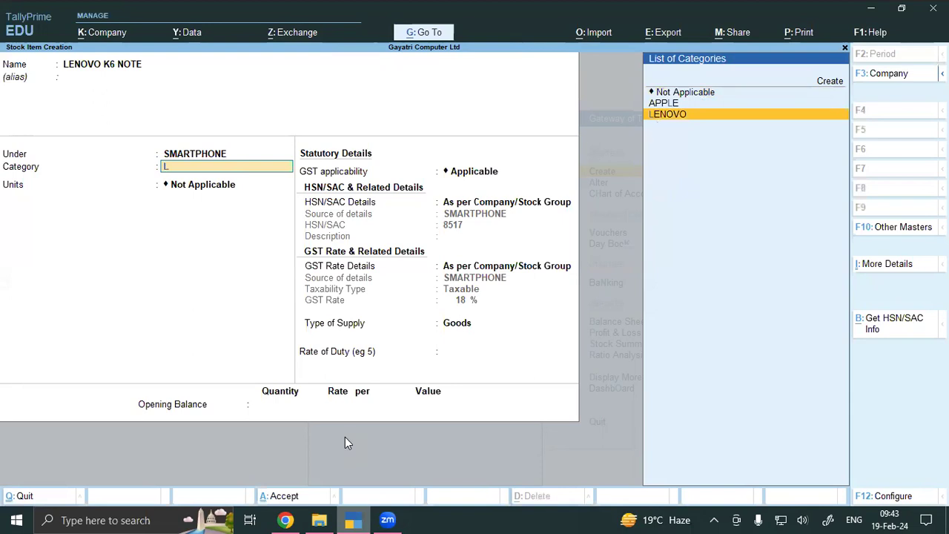
key("Return")
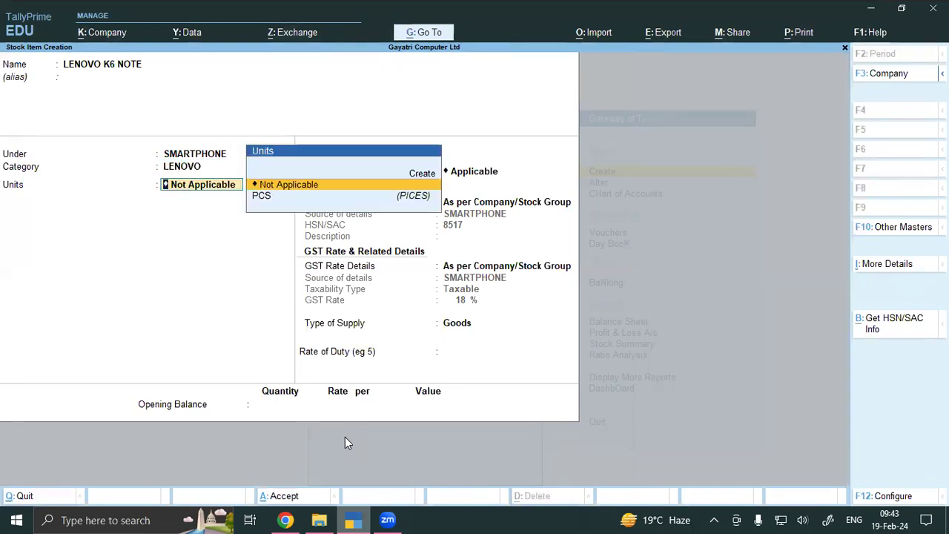
key("Down")
key("Return")
Step: Accept the item's default GST details and a 0 rate of duty, and check its opening stock row in the Chrome table
key("Return")
key("Return")
key("Return")
key("Return")
key("Return")
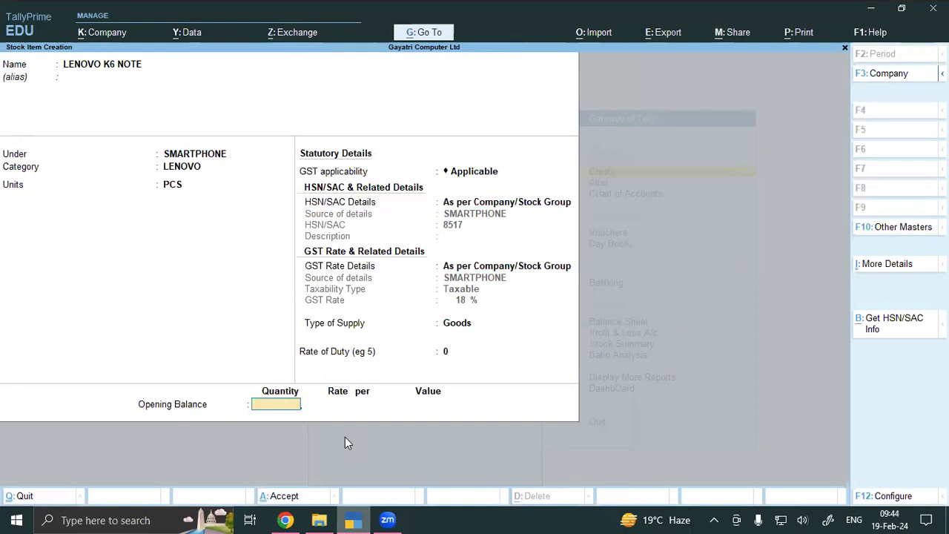
left_click(285, 520)
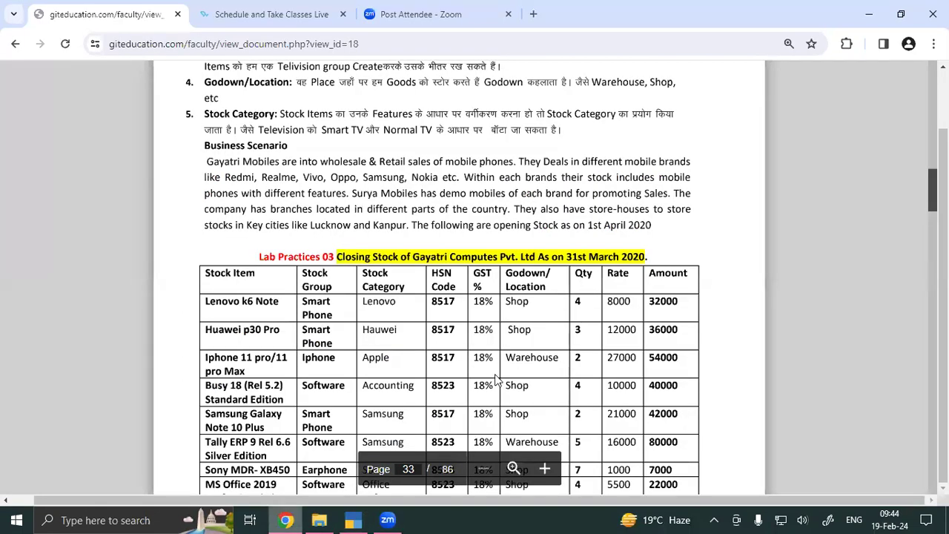
left_click(354, 520)
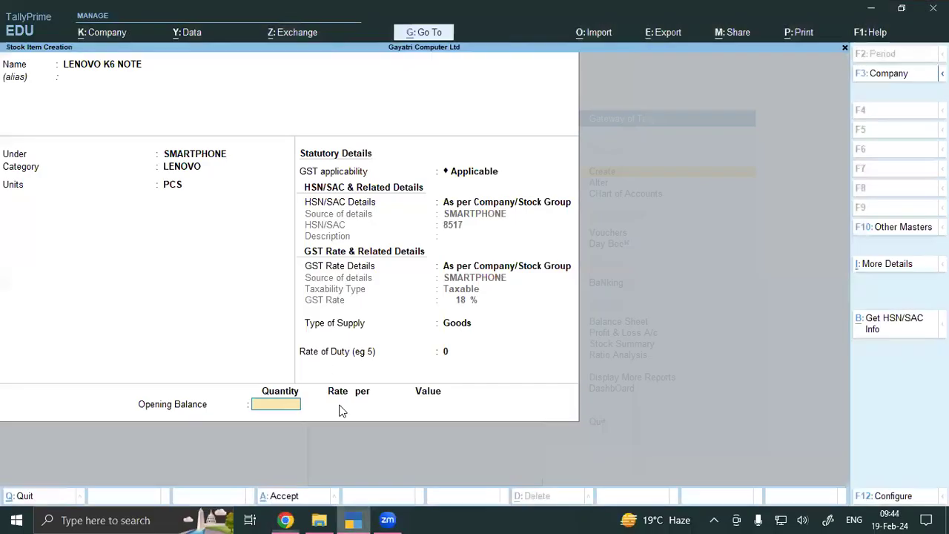
Step: Enter an opening balance of 4 PCS at the SHOP location at a rate of 8000, and save the LENOVO K6 NOTE item
type("4")
key("Return")
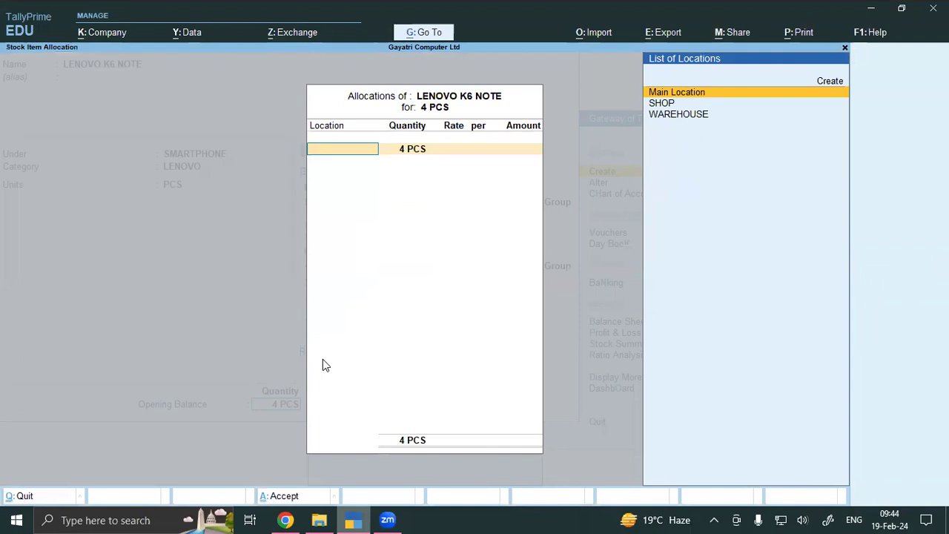
key("Down")
key("Return")
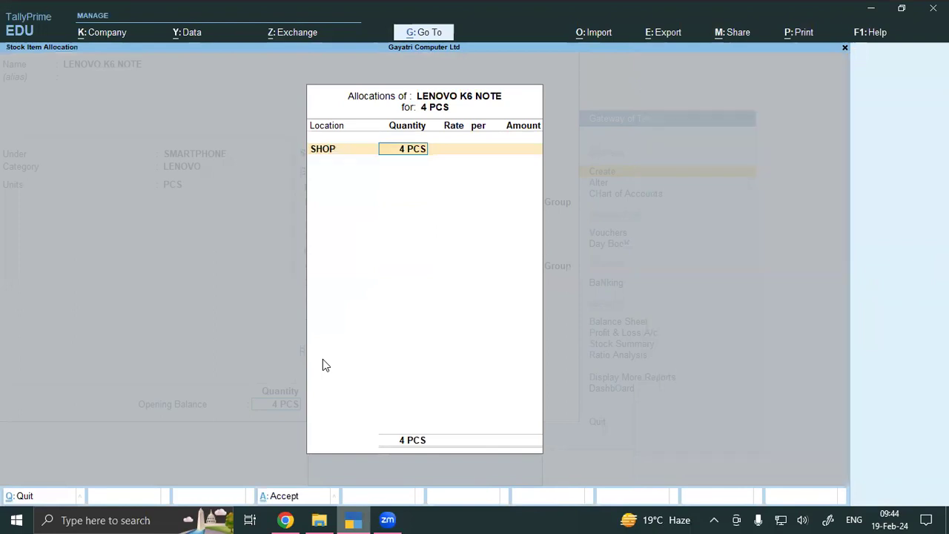
key("Return")
type("8000")
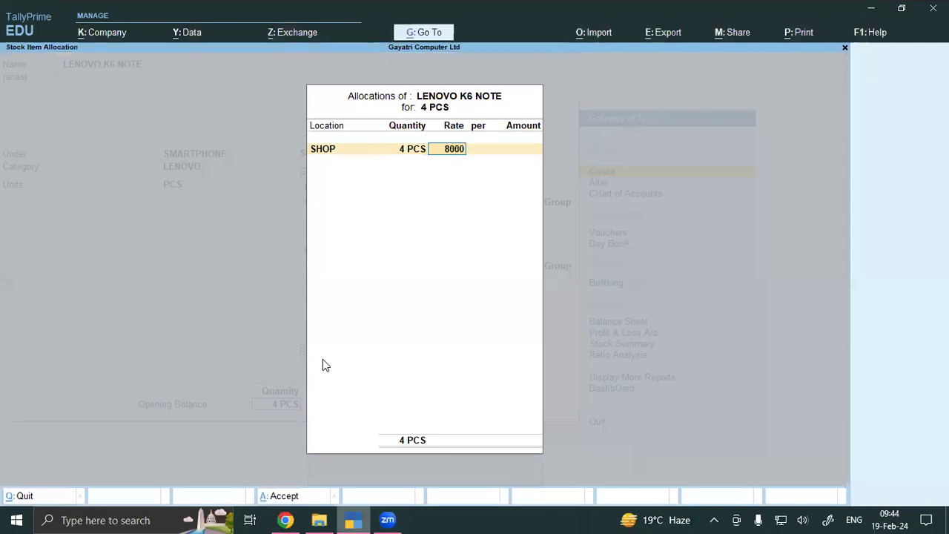
key("Return")
key("Return")
key("Return")
key("Return")
key("Return")
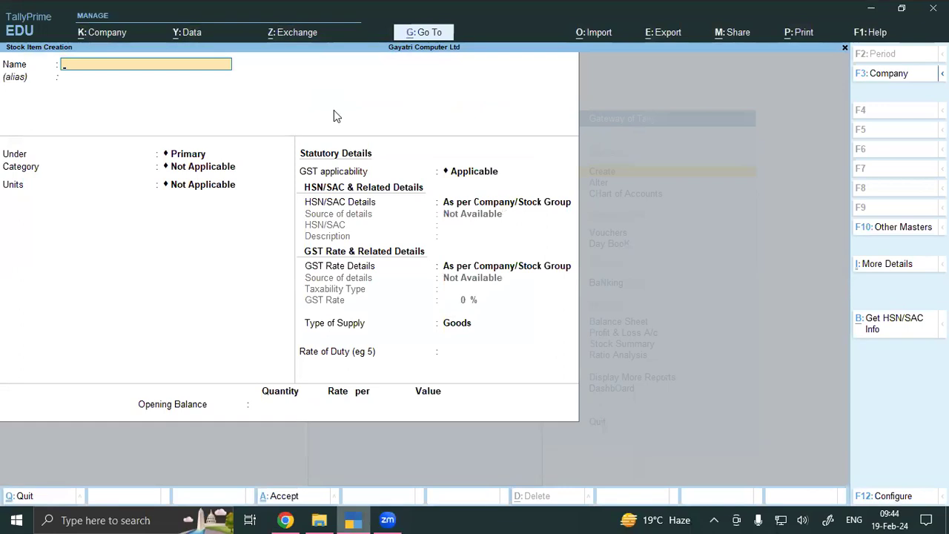
Step: Check the next row of the Chrome table and name the new TallyPrime stock item HUAWEI P30 PRO
left_click(285, 519)
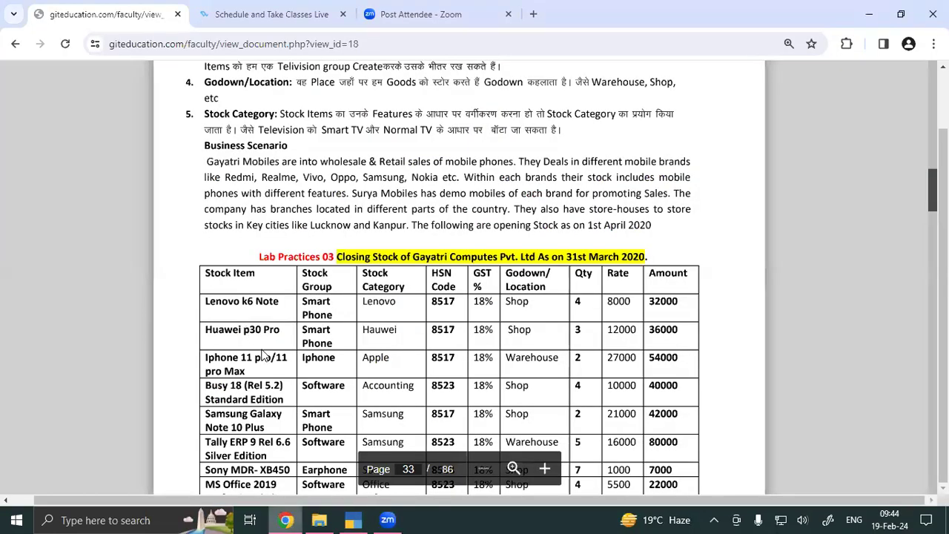
key("alt+Tab")
type("HUAWEI")
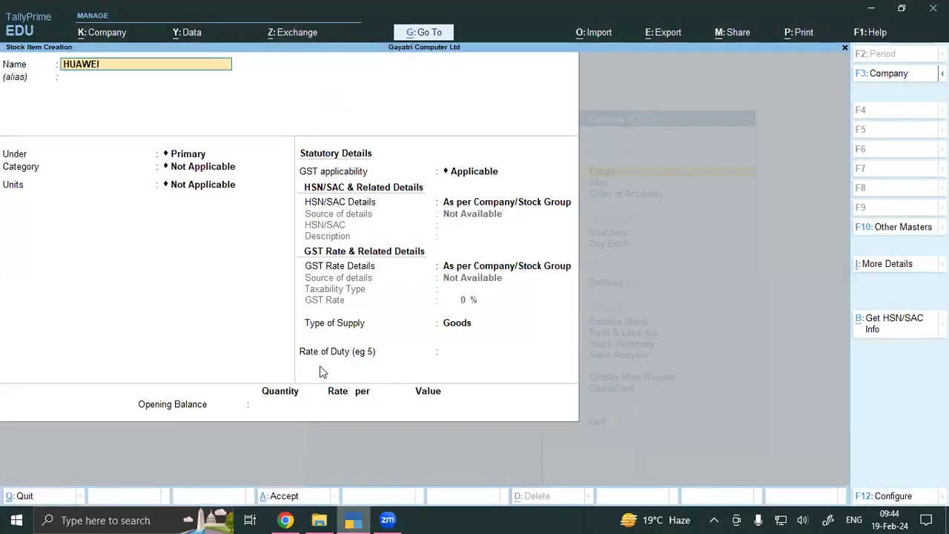
type(" P30 PRO")
key("Return")
Step: Place the item under SMARTPHONE in the HAUWEI category, keeping the PCS unit, default GST details and 0 rate of duty
type("SMAR")
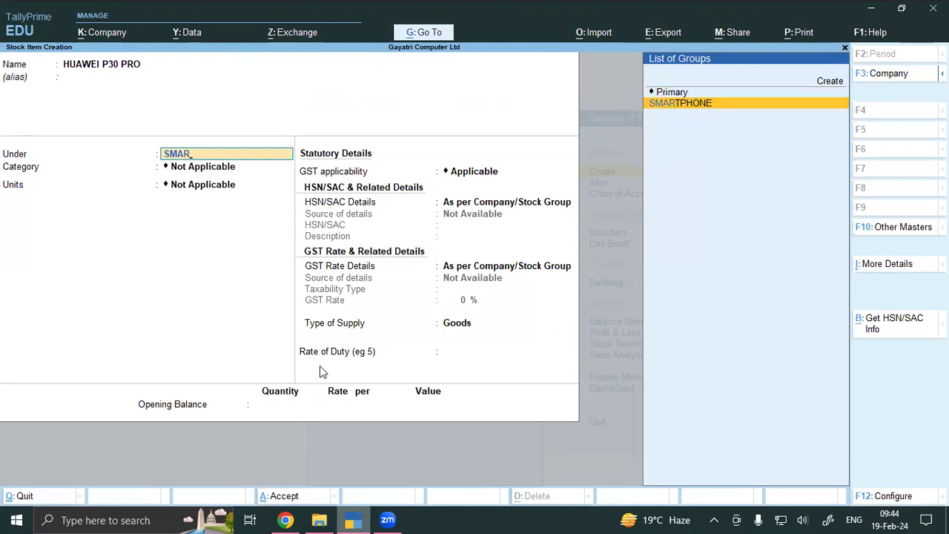
key("Return")
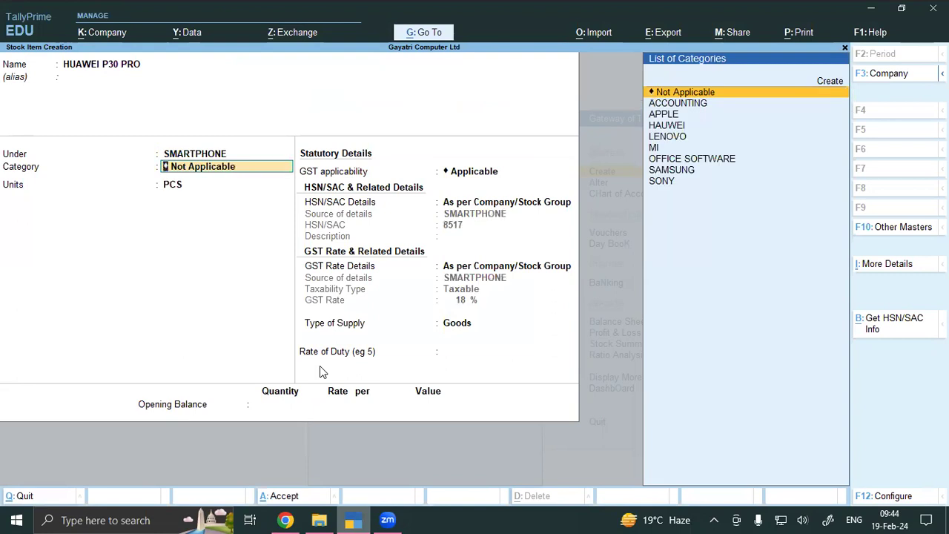
type("H")
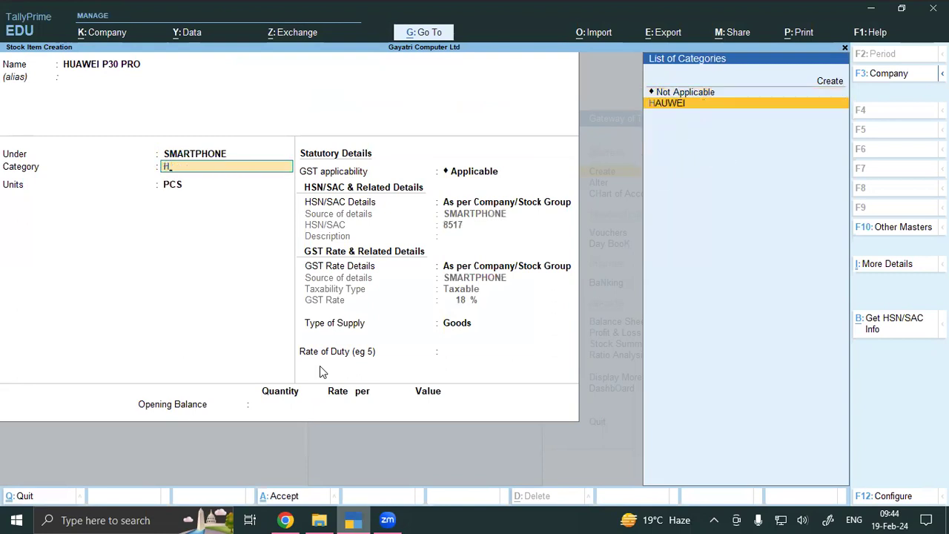
key("Return")
key("Return")
key("Return")
key("Return")
key("Return")
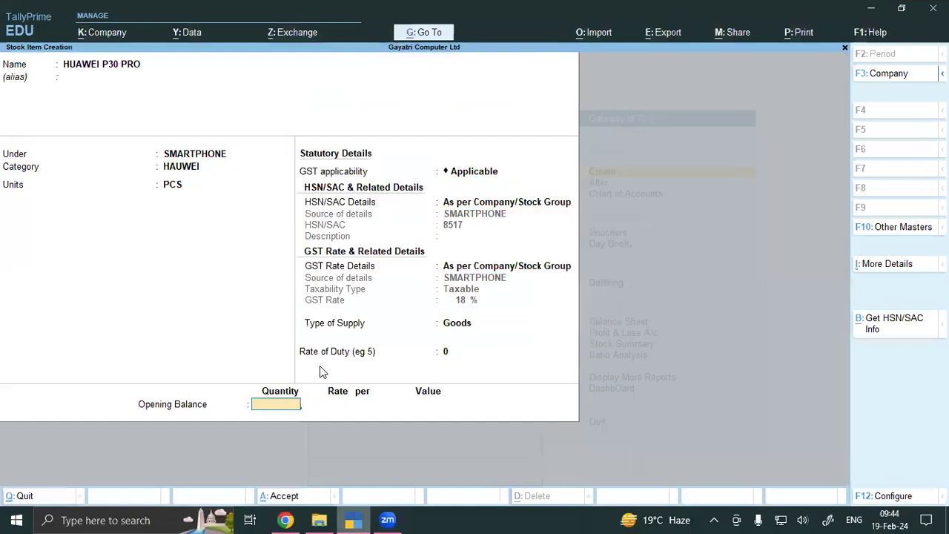
Step: Enter an opening balance of 3 PCS at the SHOP location at a rate of 12000, and save the HUAWEI P30 PRO item
type("3")
key("Return")
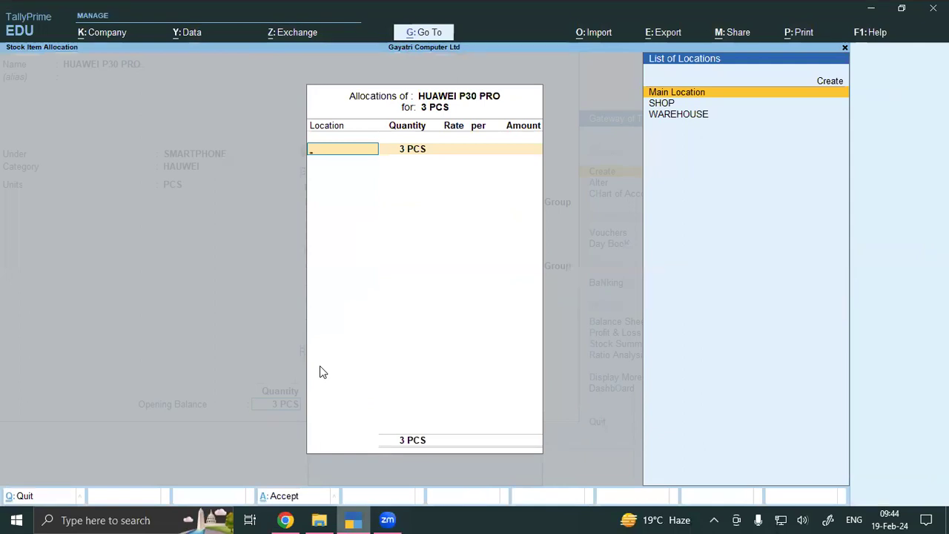
key("Down")
key("Return")
key("Return")
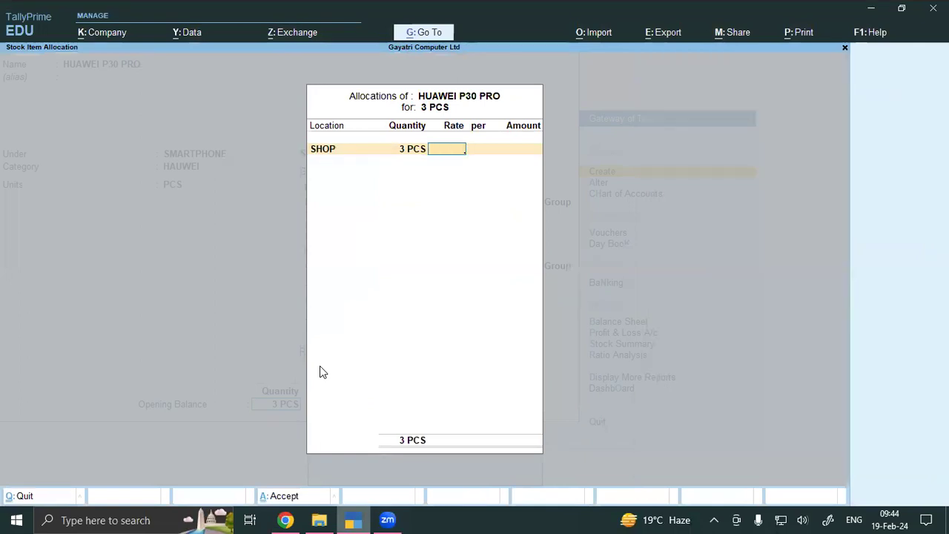
type("12000")
key("Return")
key("Return")
key("Return")
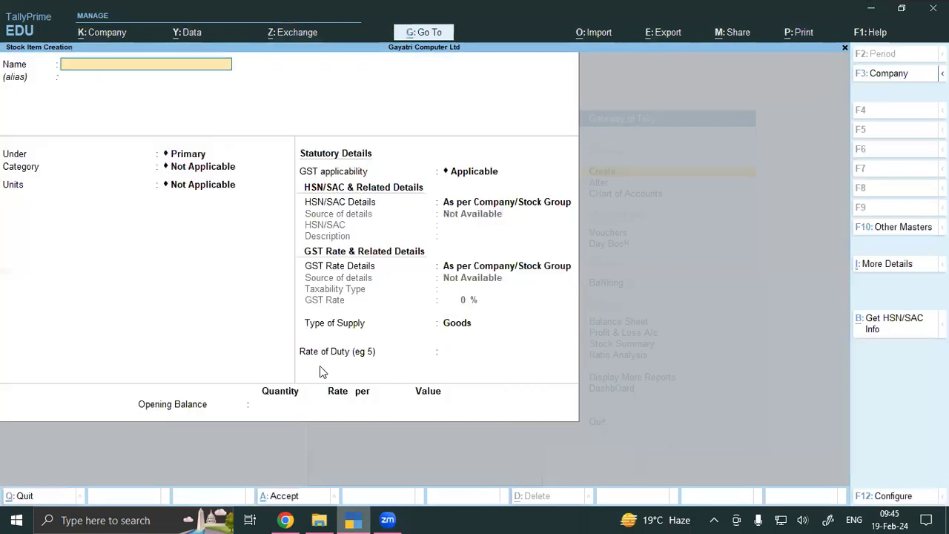
Step: Check the iPhone row of the Chrome table and name the new TallyPrime stock item I PHONE 11 PRO/11 PRO MAX
left_click(286, 519)
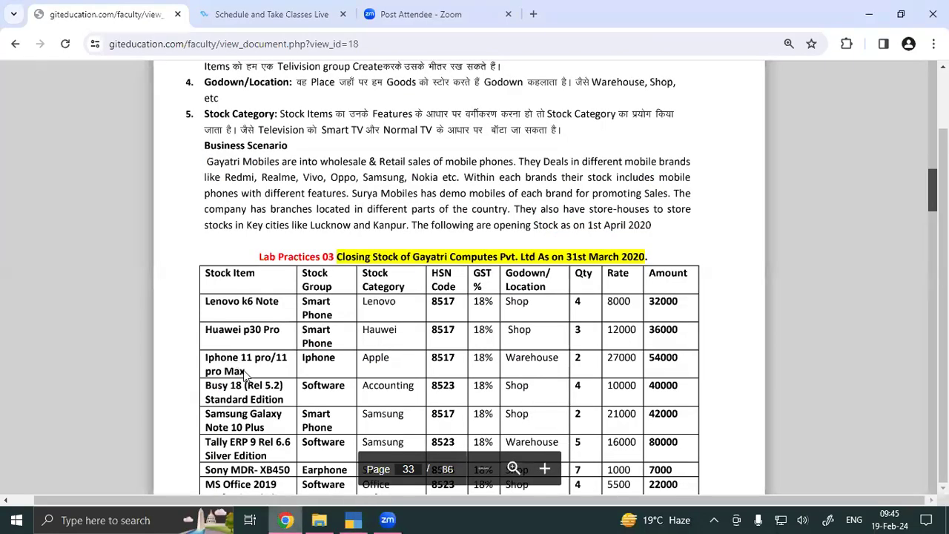
left_click(354, 520)
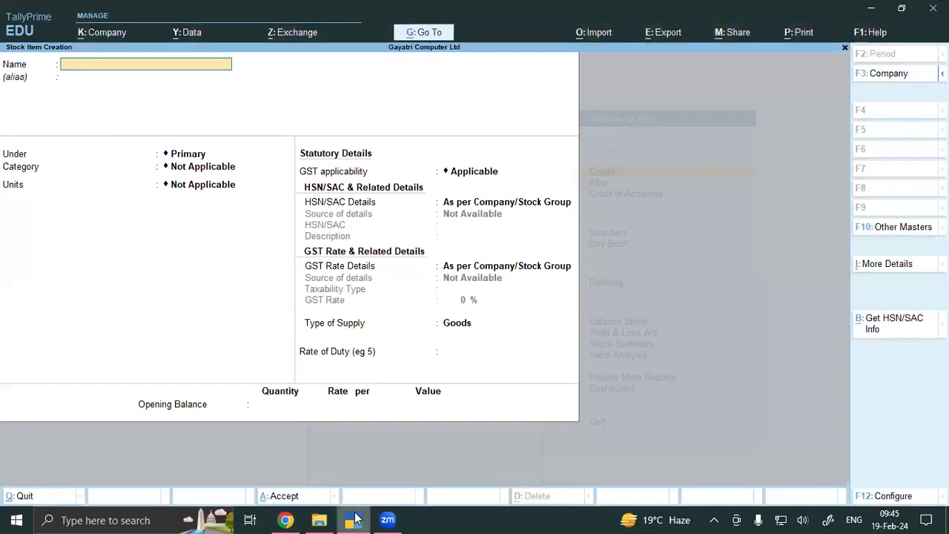
type("I PHONE 11 PRO")
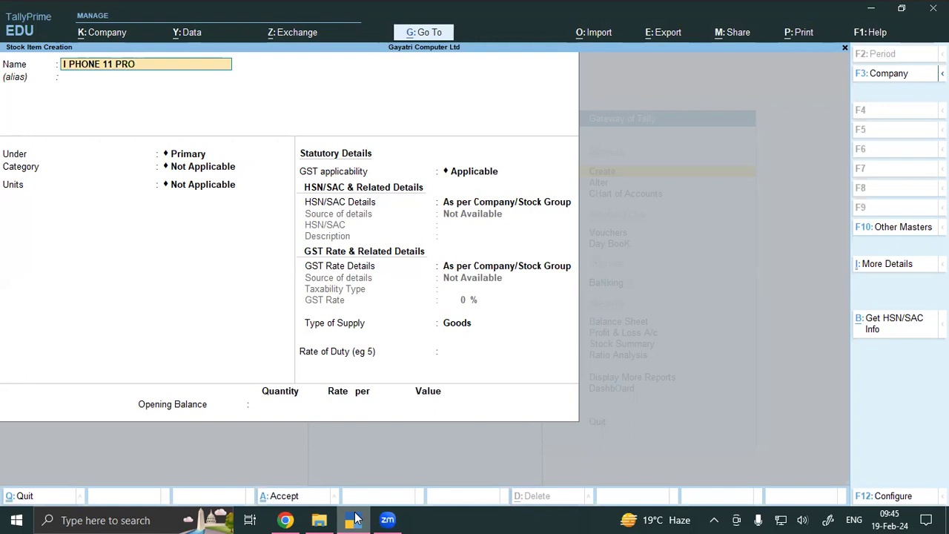
type("/11 PRO MAX")
key("Return")
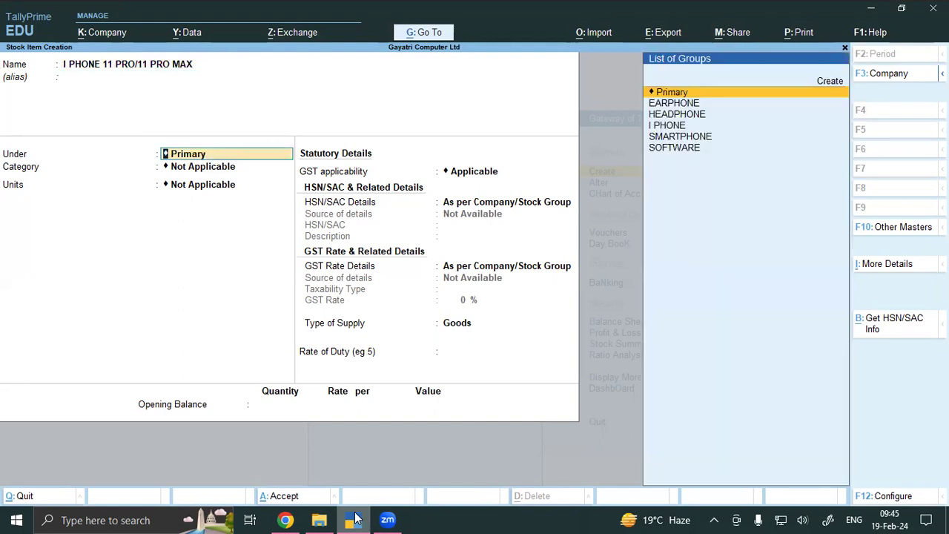
Step: Place the iPhone item under the I PHONE group, in the APPLE category, with PCS as its unit
type("IP")
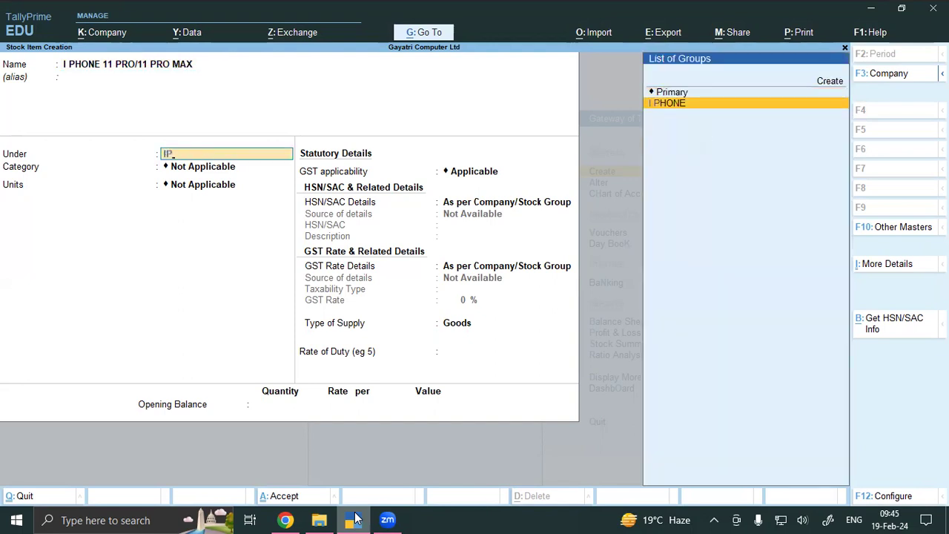
key("Return")
type("APPLE")
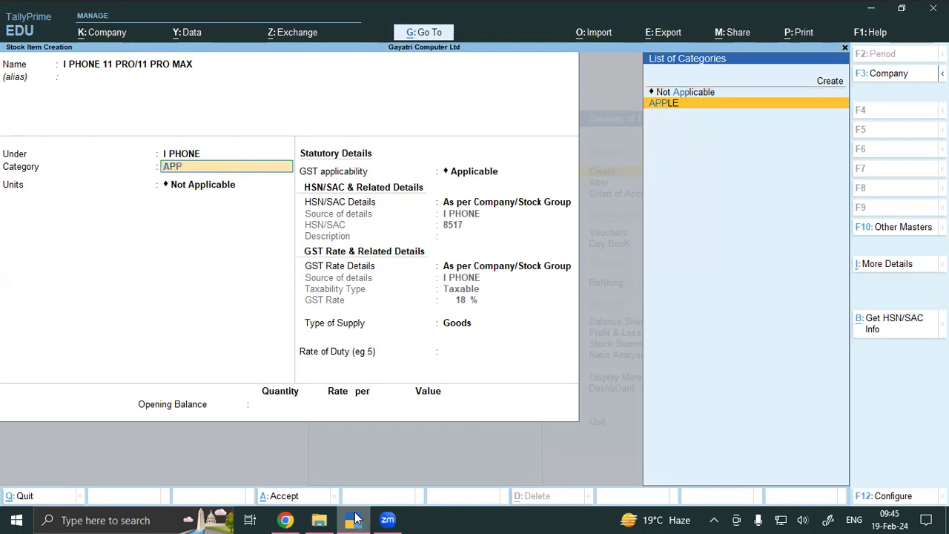
key("Return")
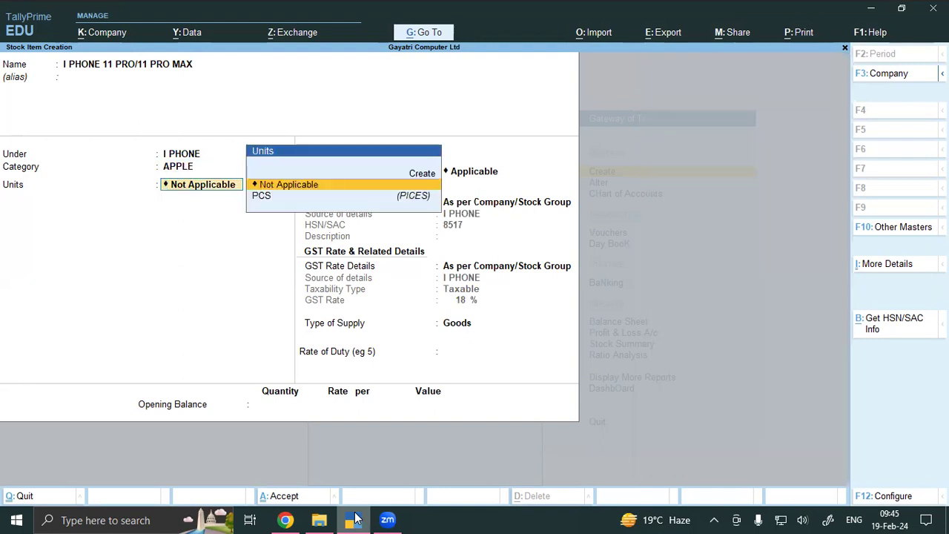
key("Down")
key("Return")
Step: Accept the iPhone item's default GST details, type of supply and rate of duty
key("Return")
key("Return")
key("Return")
key("Return")
Step: Enter an opening balance of 2 PCS at the WAREHOUSE location at a rate of 27000, and save the iPhone item
type("2")
key("Return")
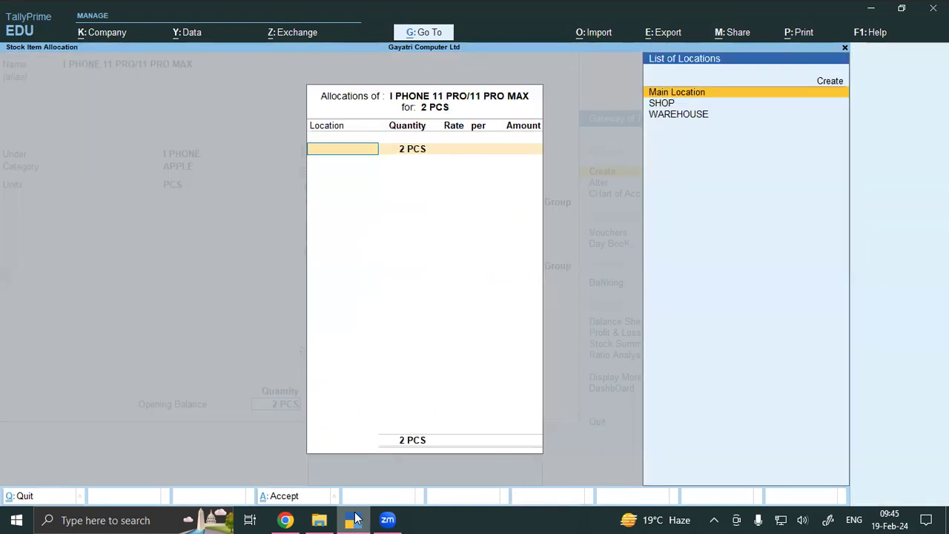
key("Down")
key("Down")
key("Return")
key("Return")
type("27000")
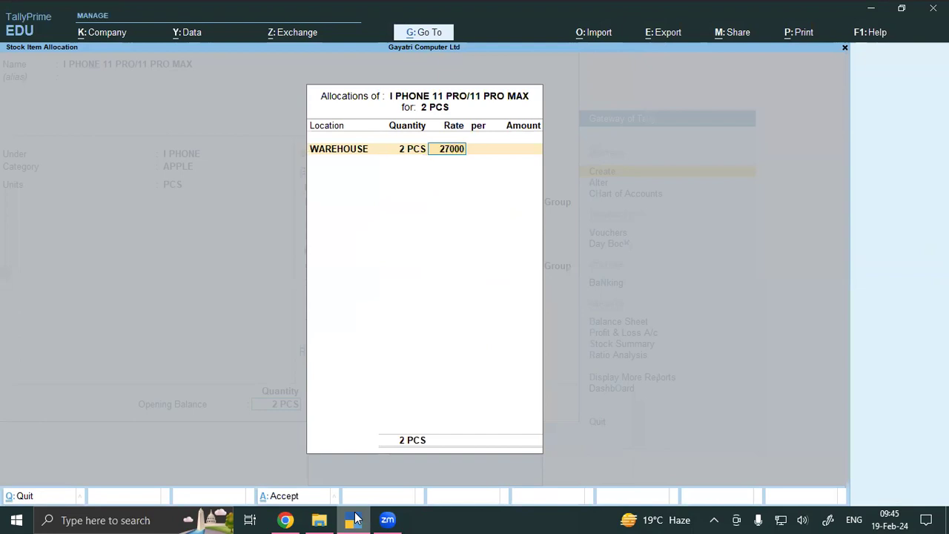
key("Return")
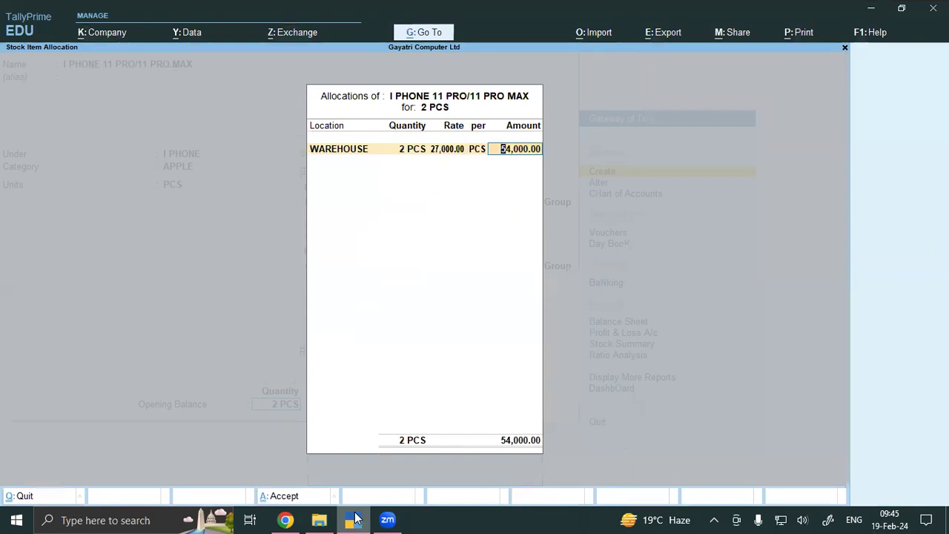
key("Return")
key("Return")
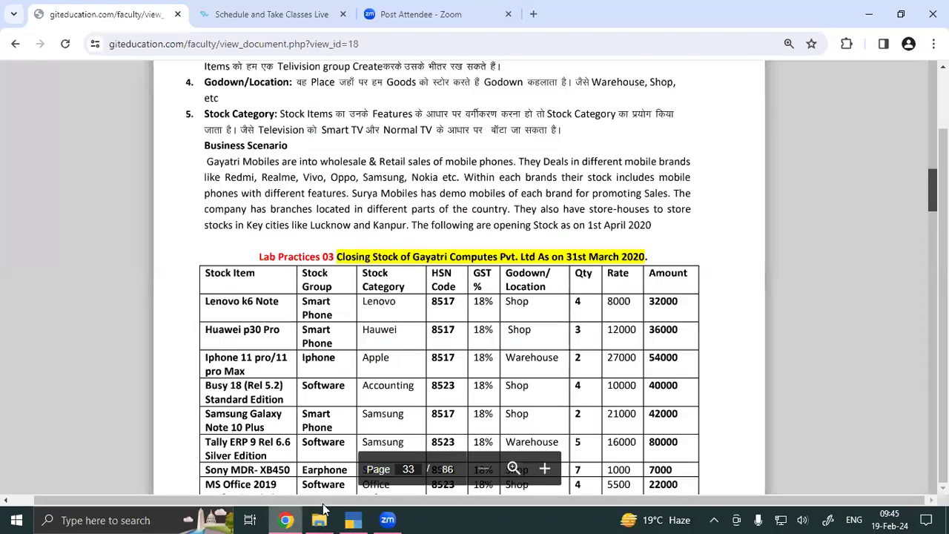
Step: Return to TallyPrime from the Chrome table and name the new stock item BUSY 18 REL5.2 STANDARD EDITION
left_click(352, 520)
type("B")
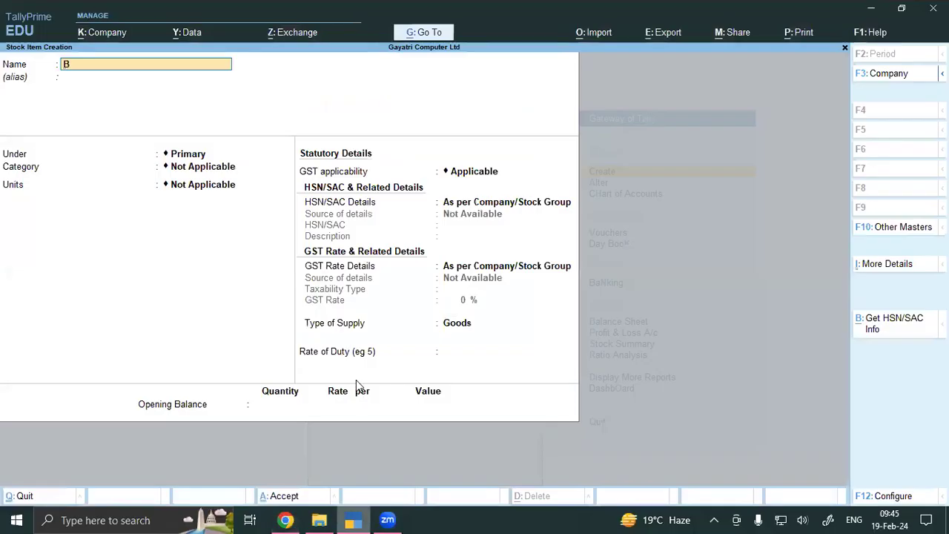
type("USY 18 REL")
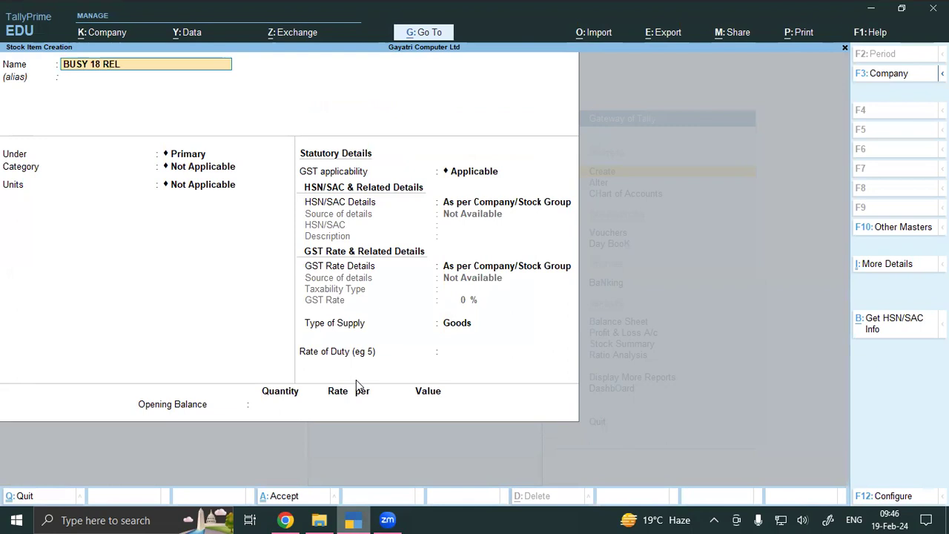
type("5.2 STANDARD EDITION")
key("Return")
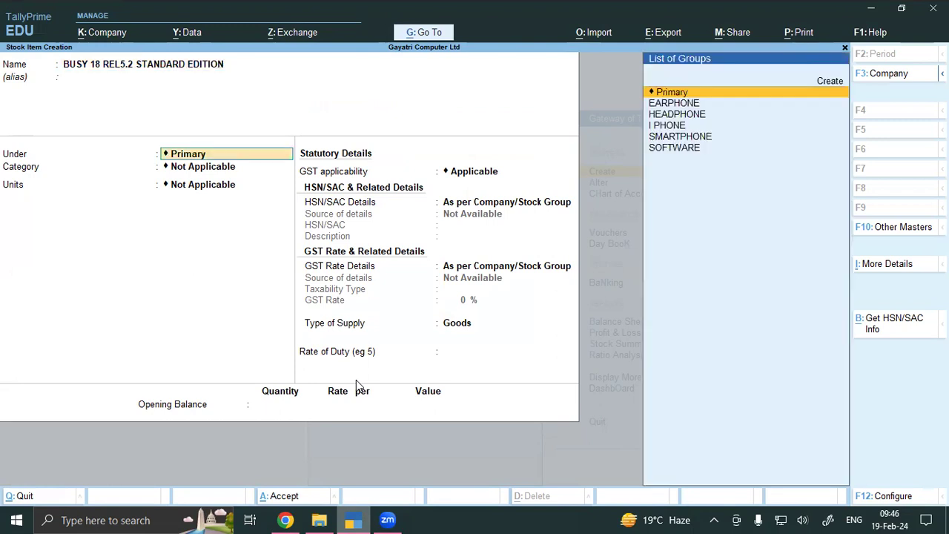
Step: Place the Busy 18 item under the SOFTWARE group, in the ACCOUNTING category, with PCS as its unit
type("AO")
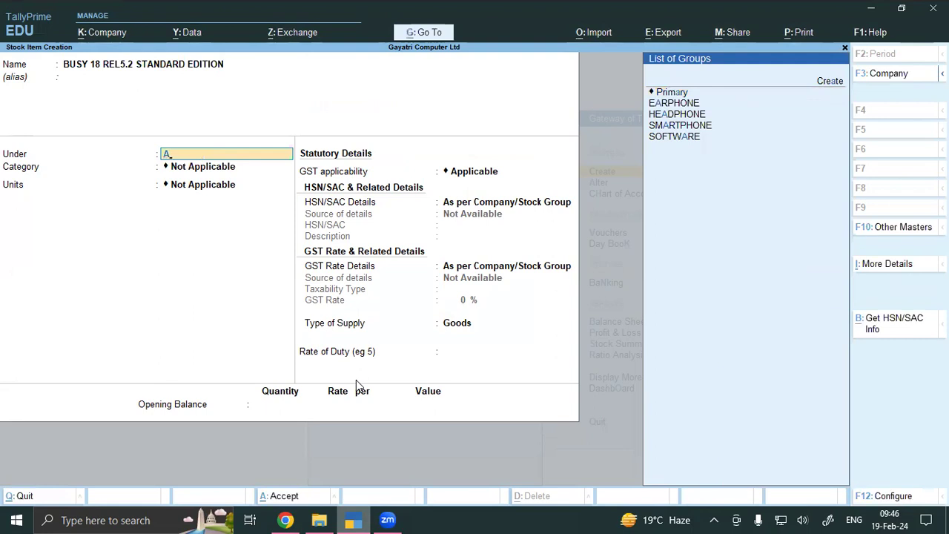
key("Down")
key("Down")
key("Down")
key("Down")
key("Down")
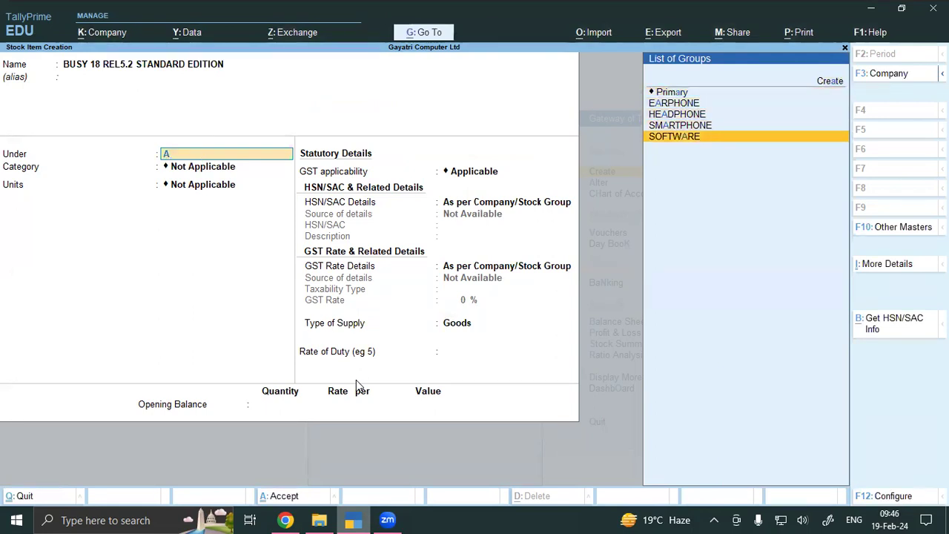
key("Return")
type("AC")
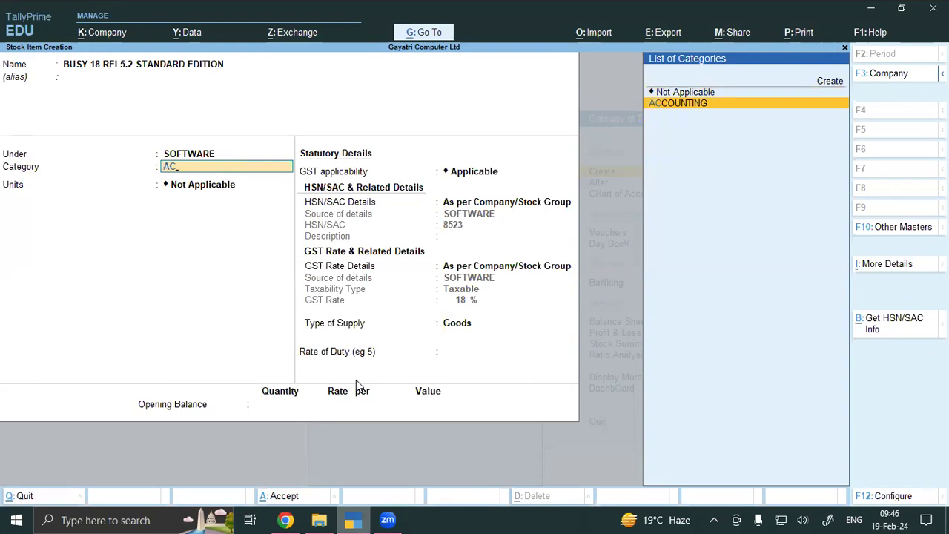
key("Return")
key("Down")
key("Return")
Step: Accept the Busy 18 item's default GST details, type of supply and rate of duty
key("Return")
key("Return")
key("Return")
key("Return")
key("Return")
Step: Enter an opening balance of 4 PCS at the SHOP location at a rate of 10000, and save the Busy 18 item
type("4")
key("Return")
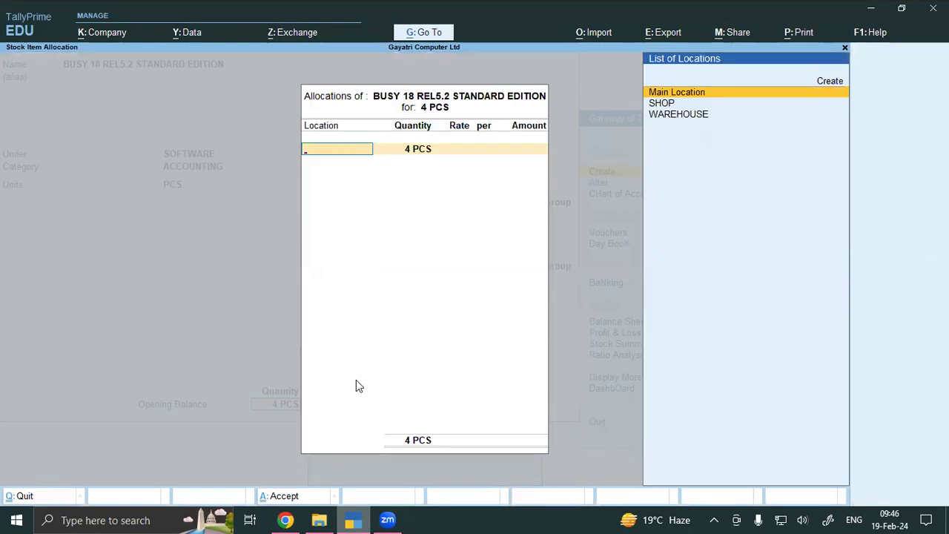
key("Down")
key("Return")
key("Return")
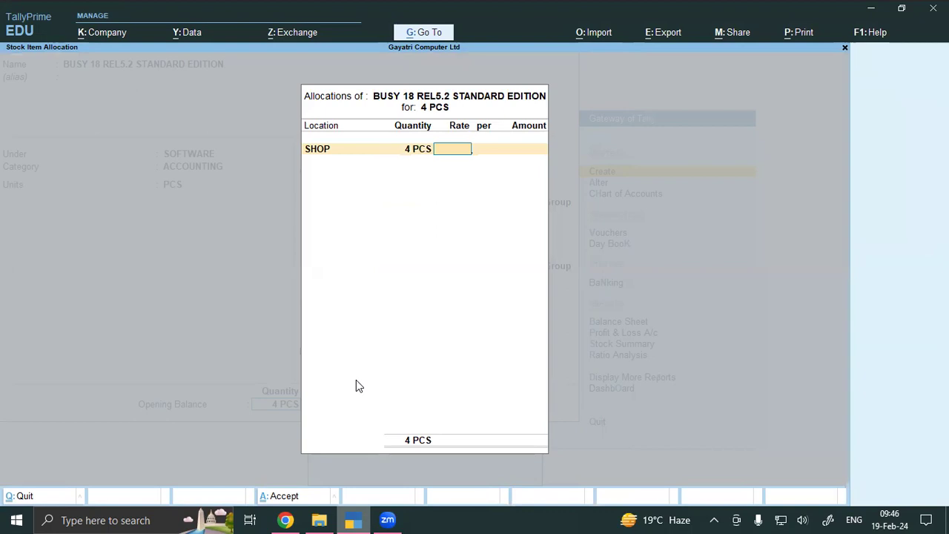
type("10000")
key("Return")
key("Return")
key("Return")
key("Return")
key("Return")
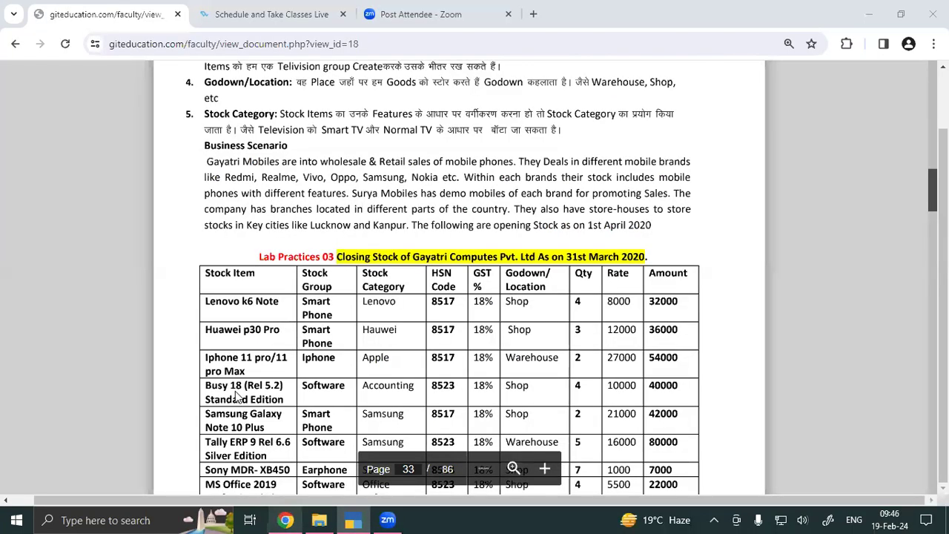
Step: Return to TallyPrime from the Chrome table and name the new stock item SAMSUNG GALAXY NOTE 10 PLUS
left_click(285, 520)
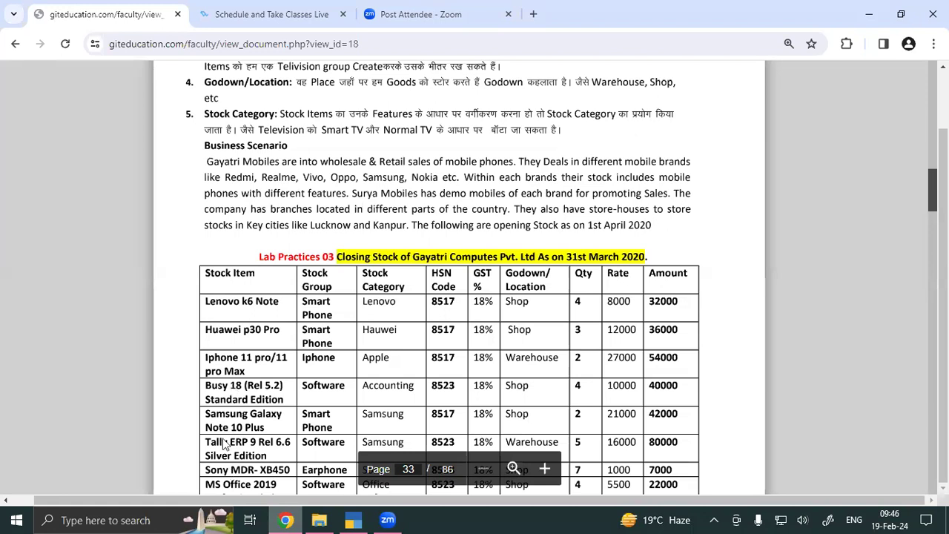
left_click(353, 520)
type("SA")
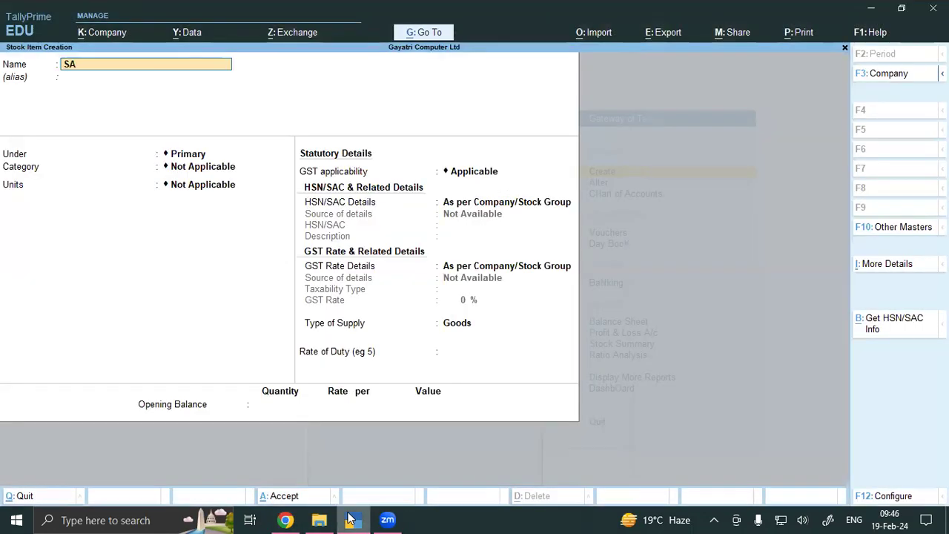
type("MSUNG GALAX")
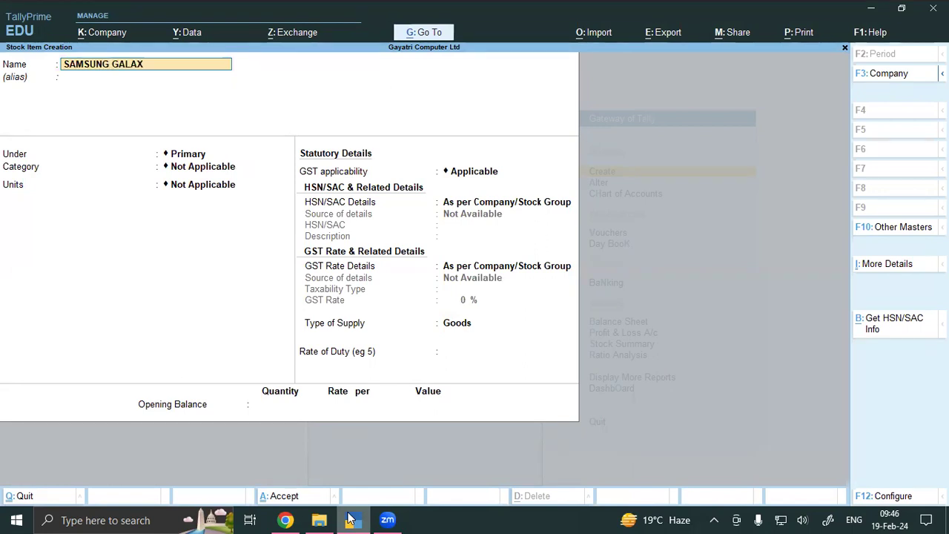
type("Y NOTE 10 PLUS")
key("Return")
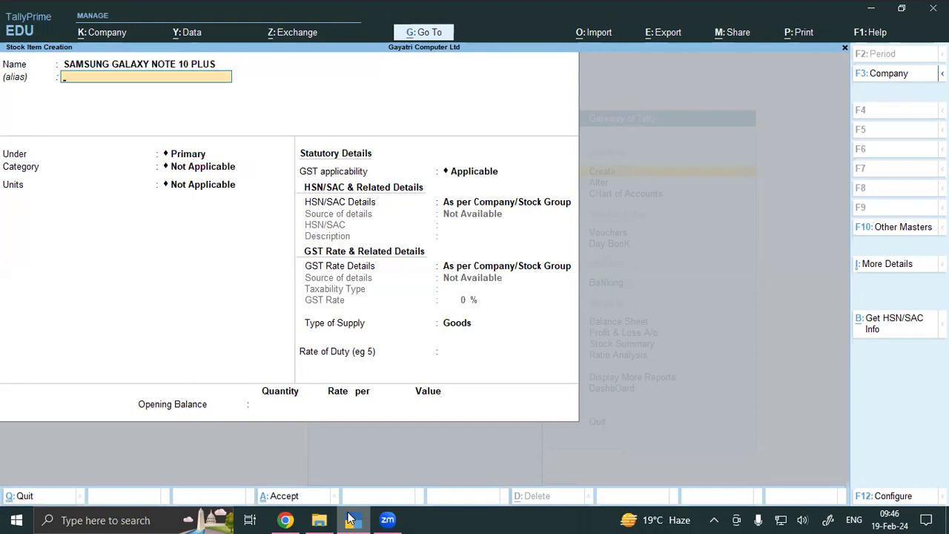
Step: Place the Samsung Galaxy item under the SMARTPHONE group, in the SAMSUNG category, with PCS as its unit
key("Return")
type("sm")
key("Return")
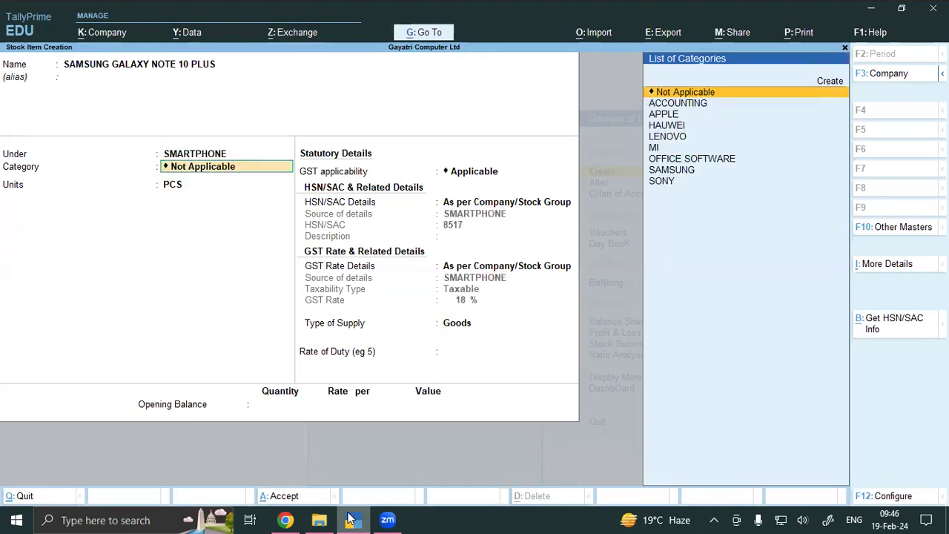
type("SA")
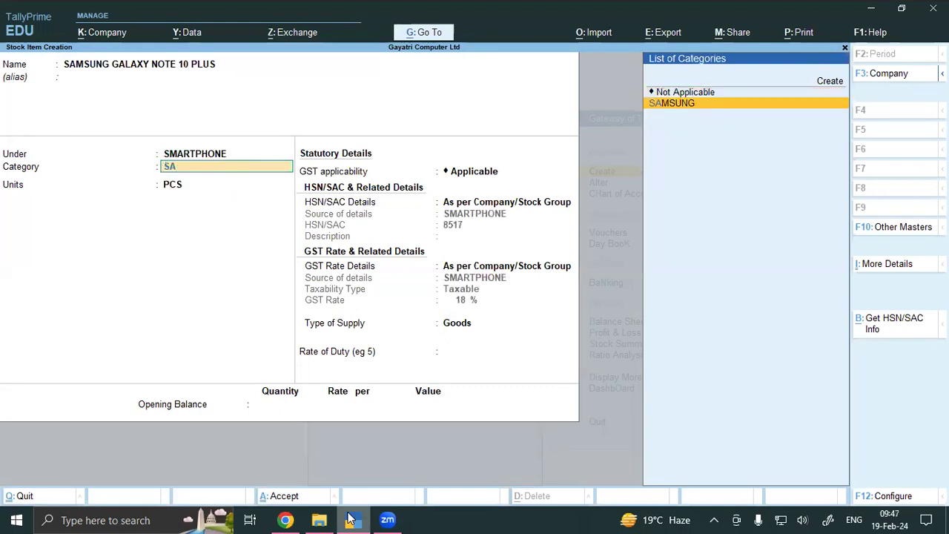
key("Return")
key("Return")
Step: Accept the Samsung Galaxy item's default GST details, type of supply and rate of duty
key("Return")
key("Return")
key("Return")
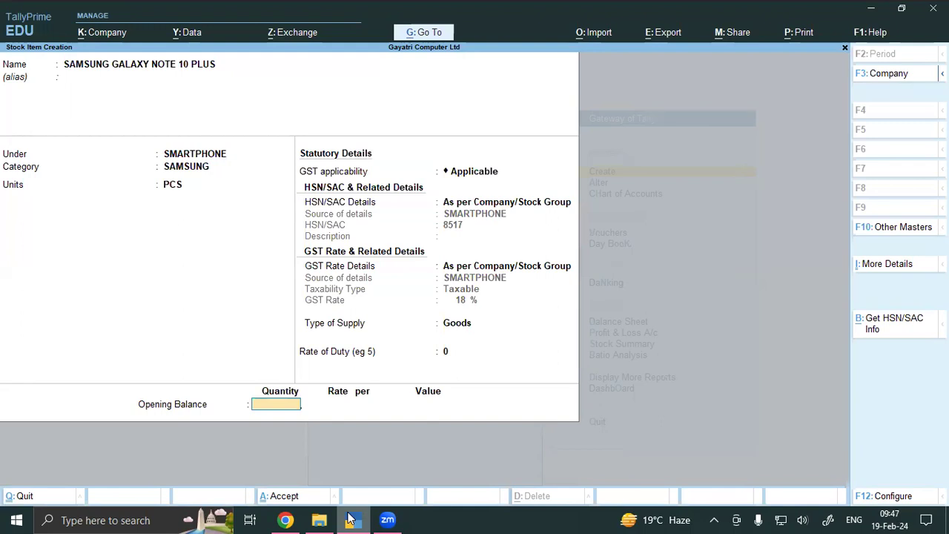
Step: Enter an opening quantity of 2 PCS for the Samsung Galaxy item and allocate it to SHOP, checking the location in the Chrome table
key("Return")
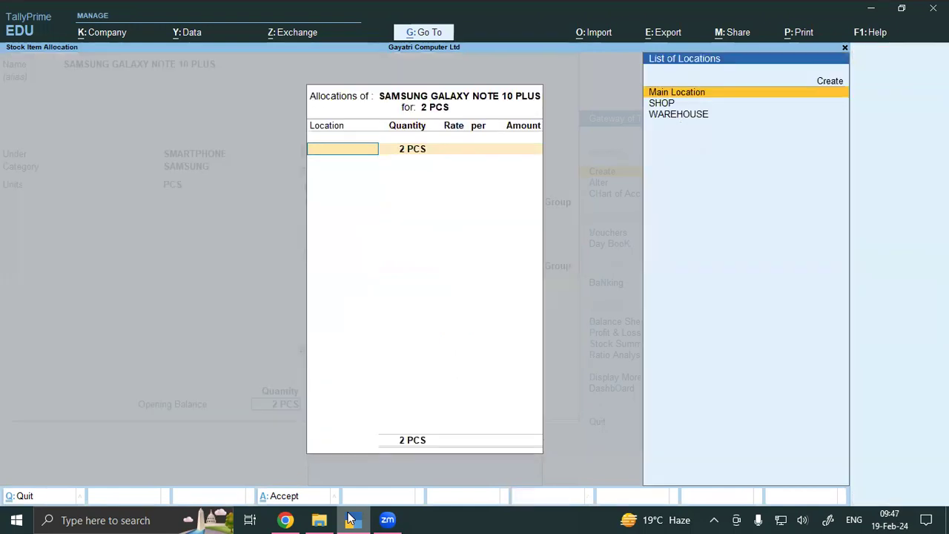
left_click(286, 520)
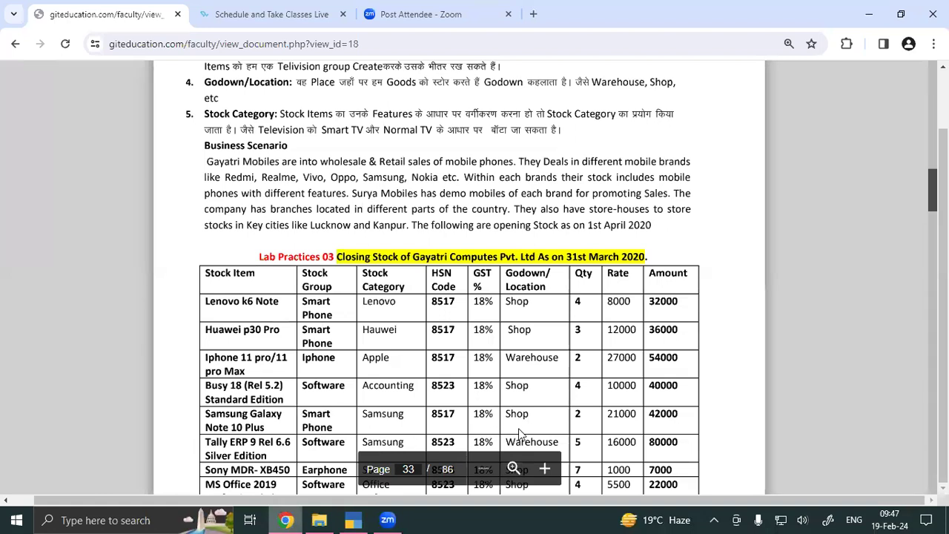
left_click(353, 519)
type("S")
key("Return")
key("Return")
Step: Set the Samsung Galaxy item's opening rate to 21000 and save the item
type("21,000")
key("Return")
key("Return")
key("Return")
key("Return")
key("Return")
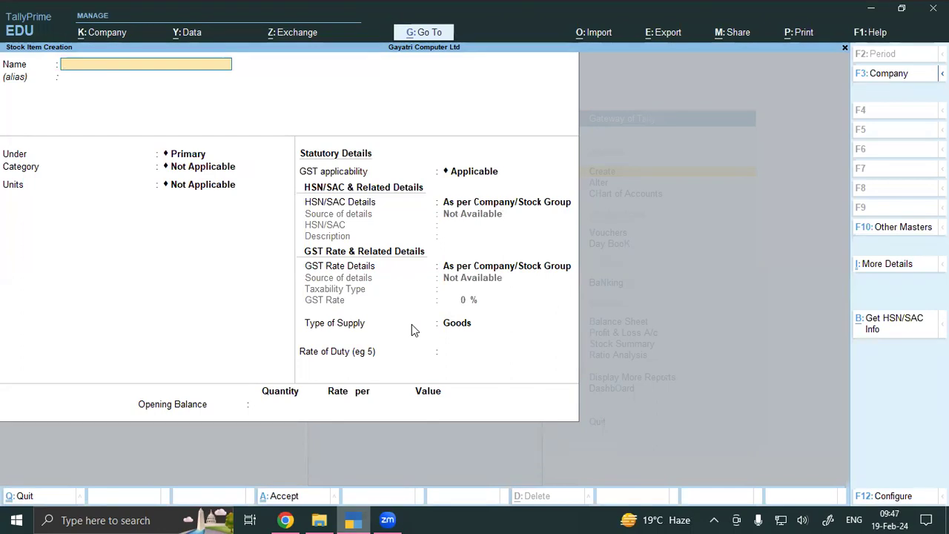
Step: Check the next row of the Chrome stock table and name the new TallyPrime stock item TALLY ERP 9 REL 6.6 SILVER EDITION
left_click(286, 520)
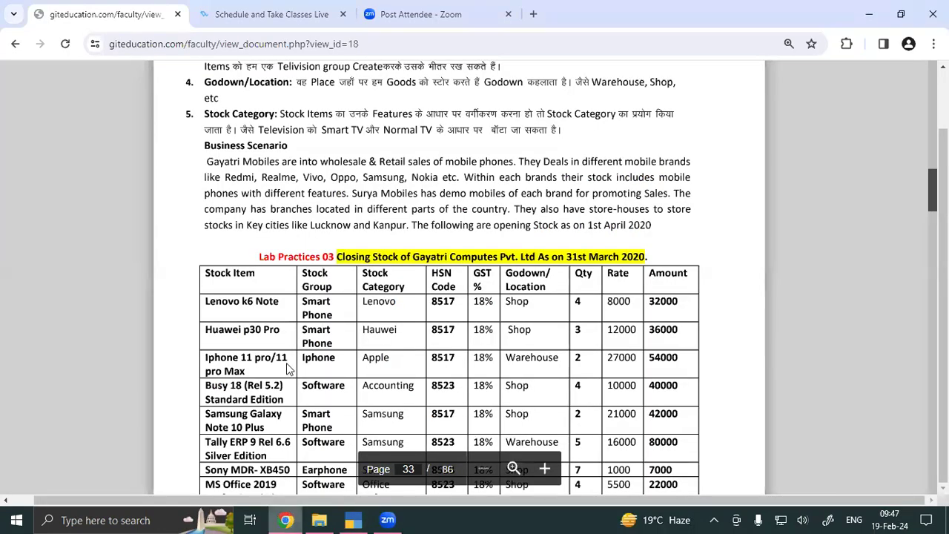
scroll(289, 368, "down", 3)
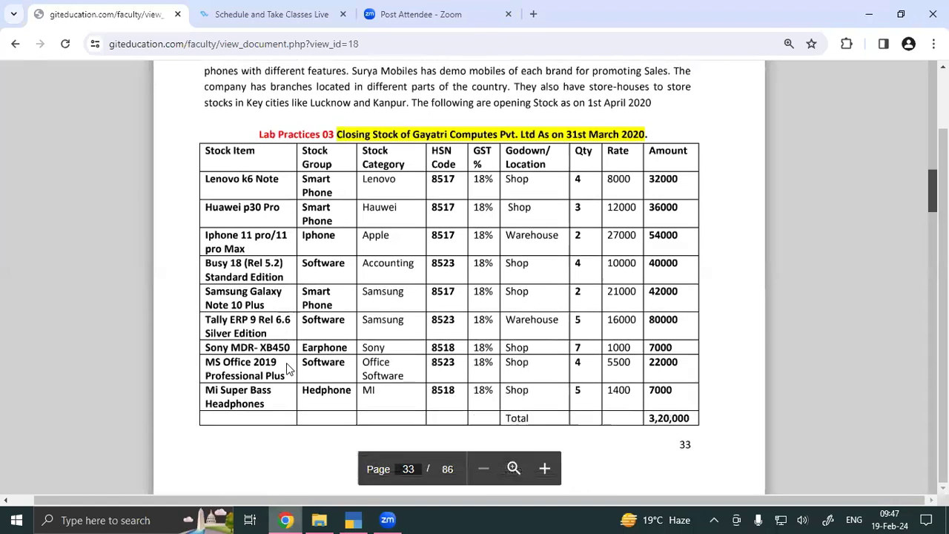
scroll(289, 368, "down", 1)
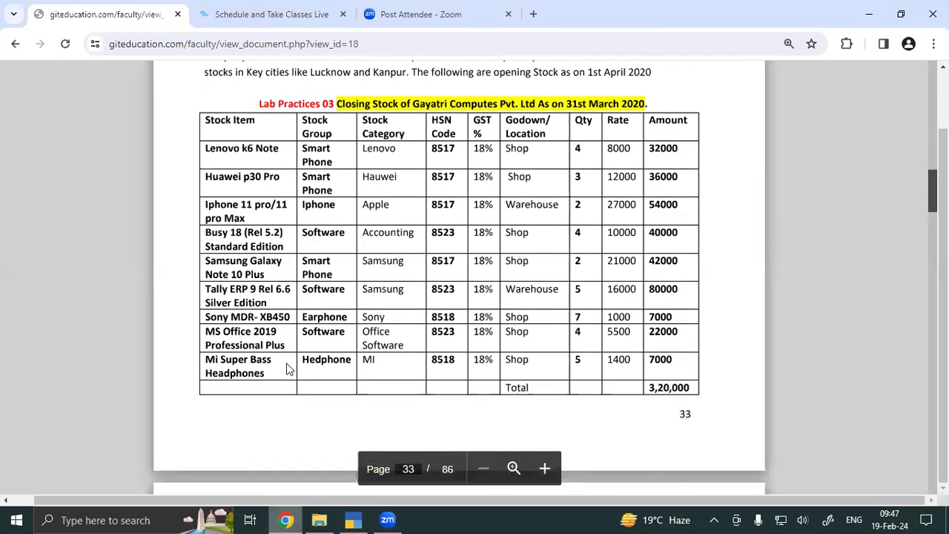
left_click(350, 520)
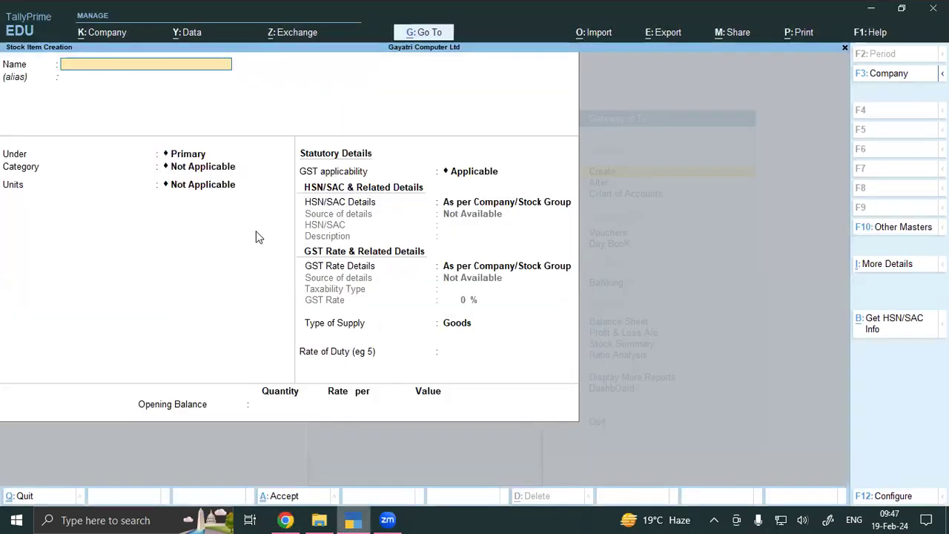
type("TALLY ERP 9")
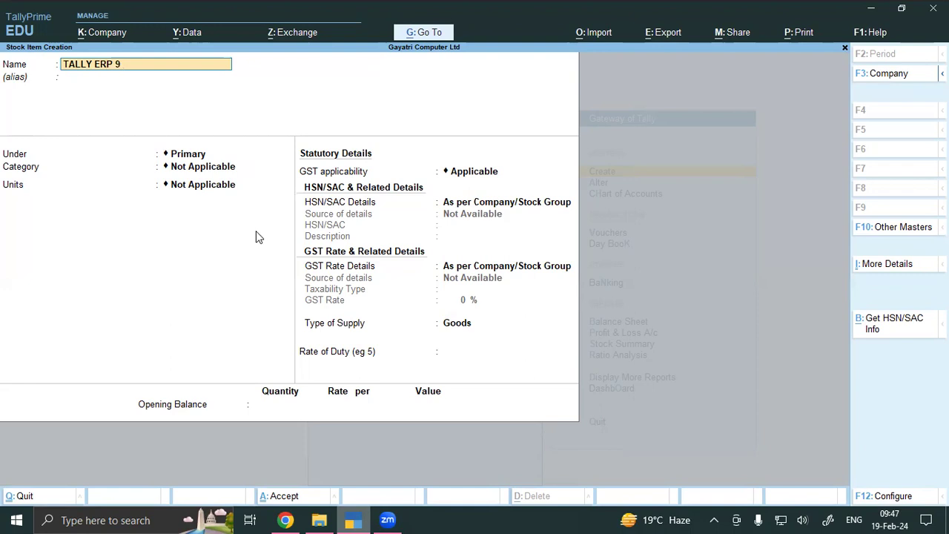
type(" REL 6.6 SILVER EDITION")
key("Return")
Step: Place the Tally ERP 9 item under the SOFTWARE group, in the ACCOUNTING category, with PCS as its unit
type("SO")
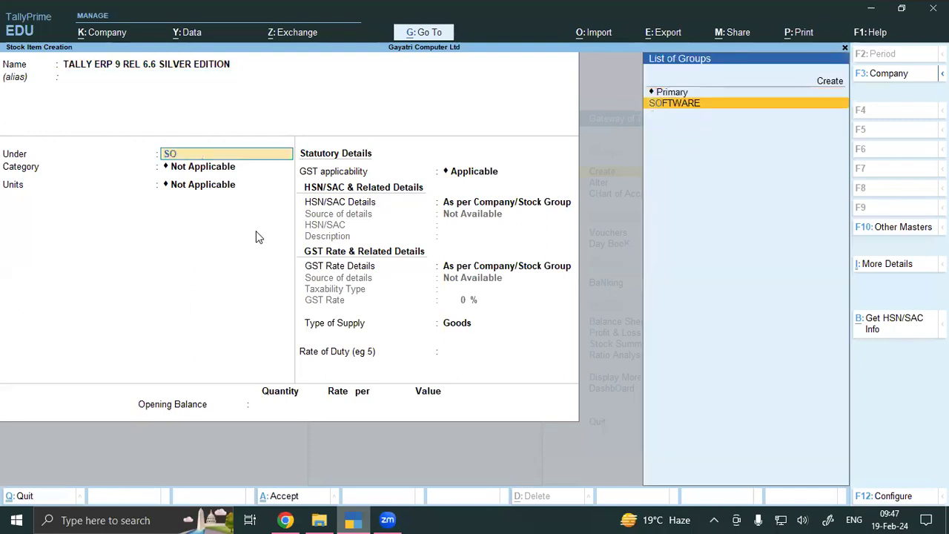
type("F")
key("Return")
type("AC")
key("Return")
key("Return")
Step: Accept the Tally ERP 9 item's default GST details, type of supply and rate of duty
key("Return")
key("Return")
key("Return")
key("Return")
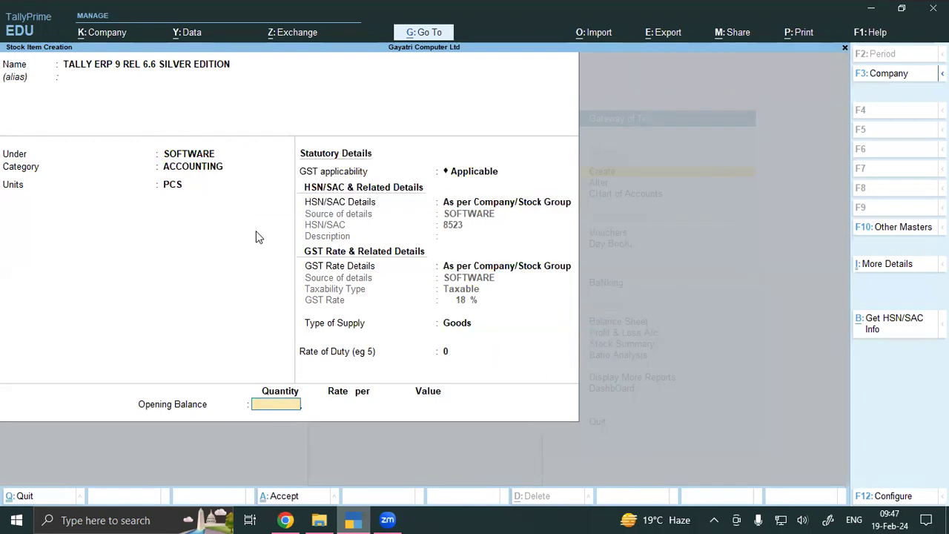
Step: Enter an opening balance of 5 PCS at the WAREHOUSE location at a rate of 16000, and save the Tally ERP 9 item
type("5")
key("Return")
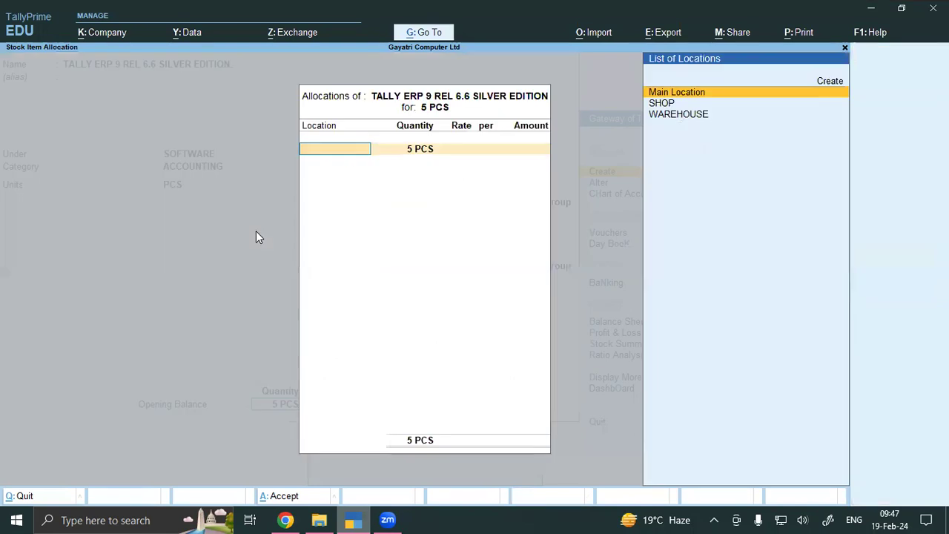
key("Down")
key("Down")
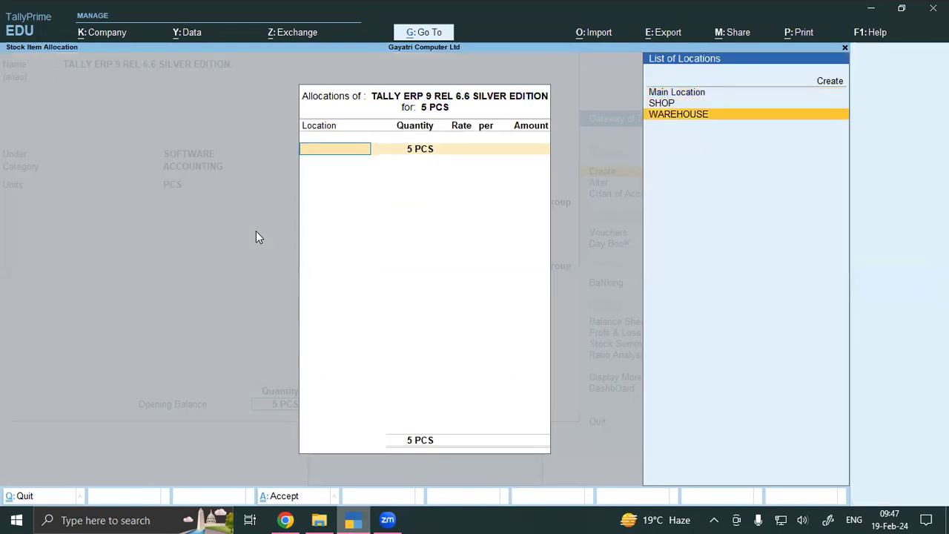
key("Return")
type("16,000")
key("Return")
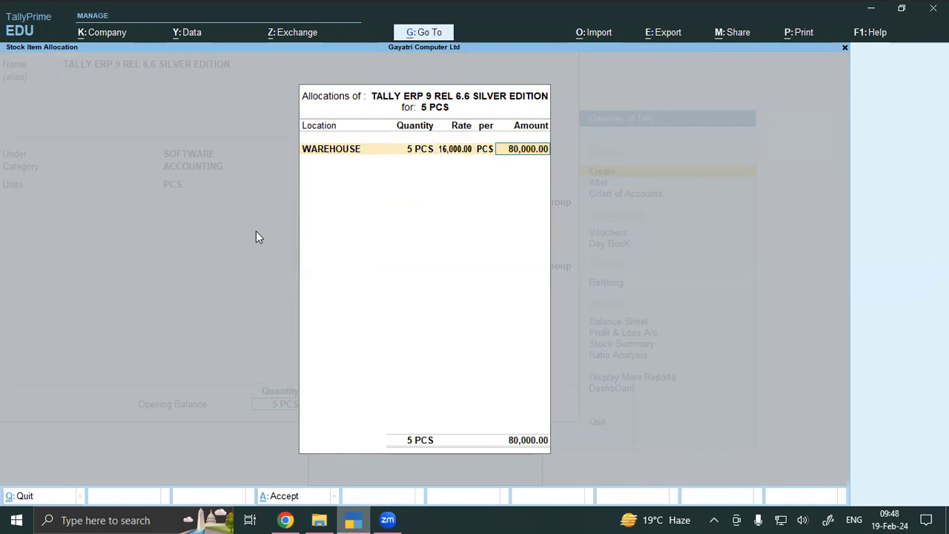
key("Return")
key("Return")
key("Return")
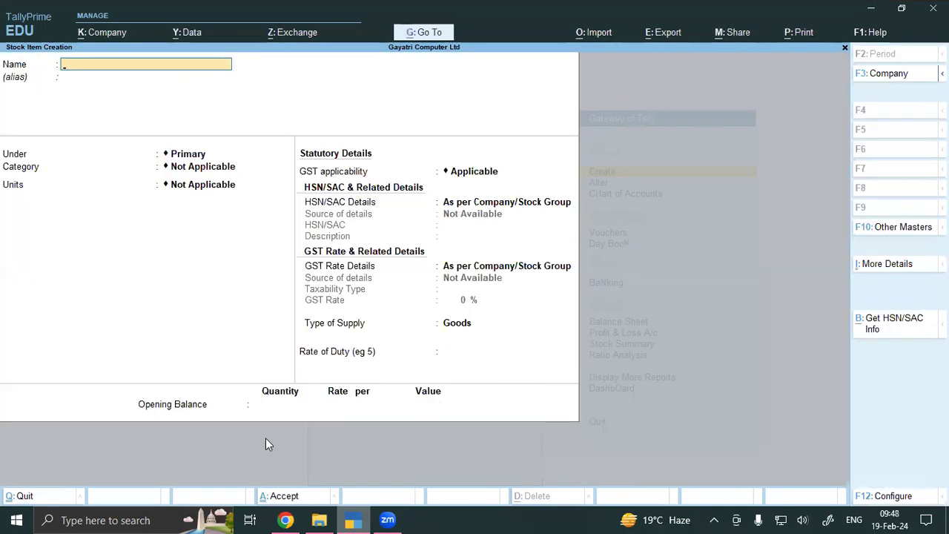
Step: Check the next item in the Chrome stock table and name the new TallyPrime stock item SONY MDR XB450
left_click(285, 518)
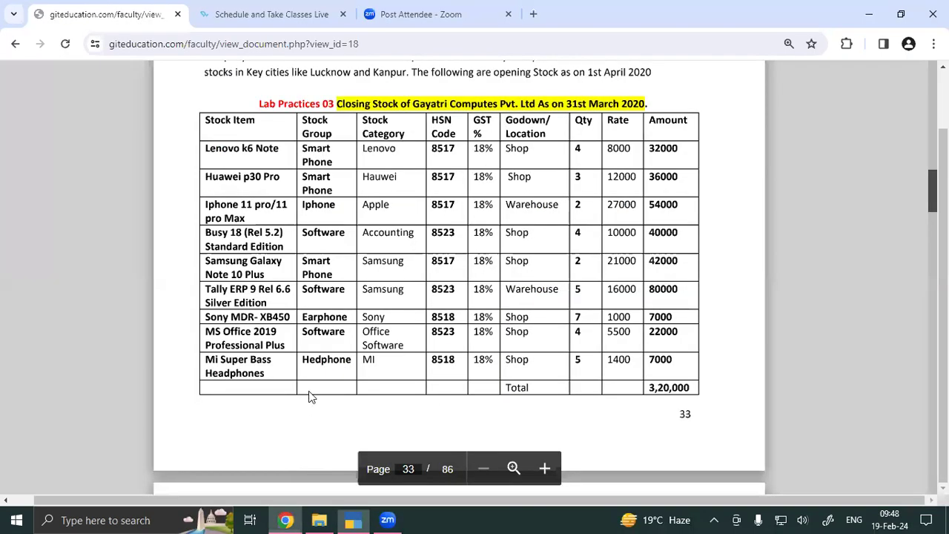
left_click(353, 519)
type("SO")
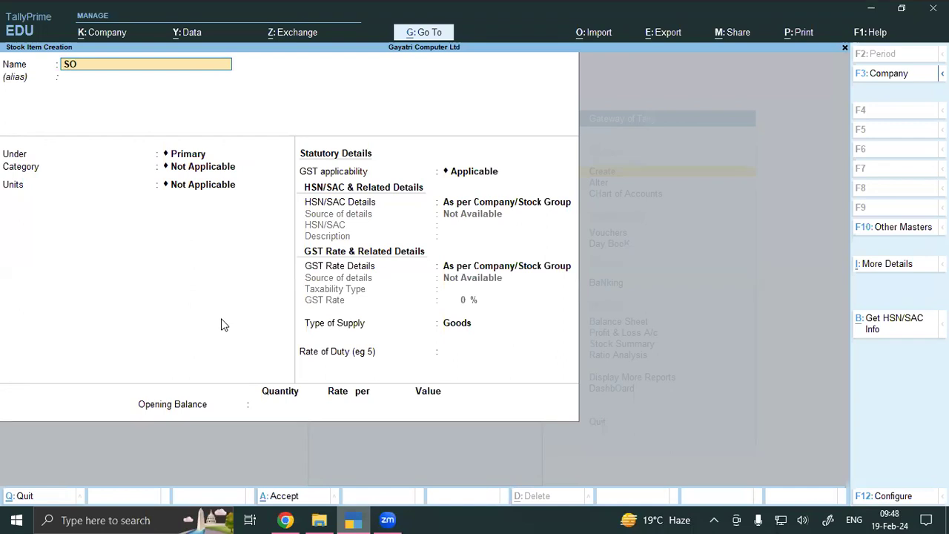
type("NY MDR X")
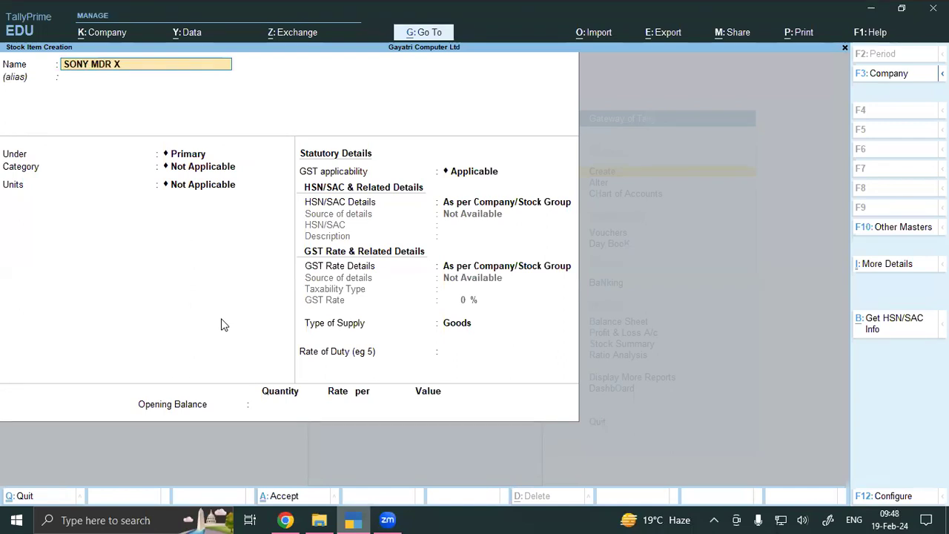
type("B450")
key("Return")
key("Return")
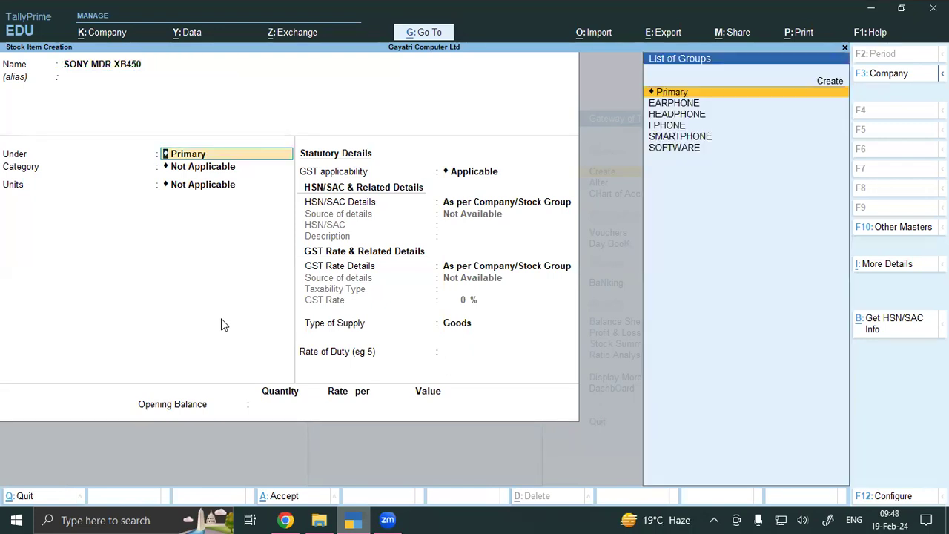
Step: Place the Sony MDR item under the EARPHONE group, in the SONY category, with PCS as its unit
type("EAR")
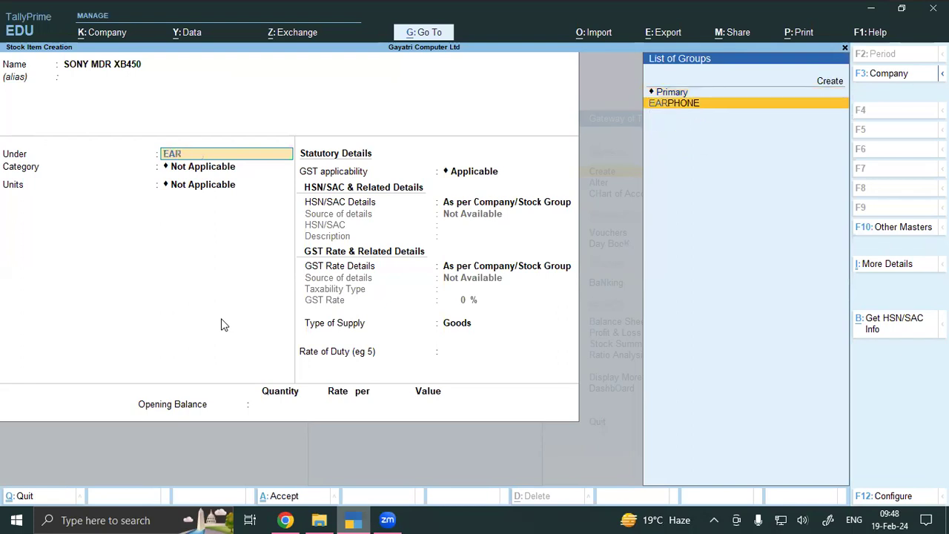
key("Return")
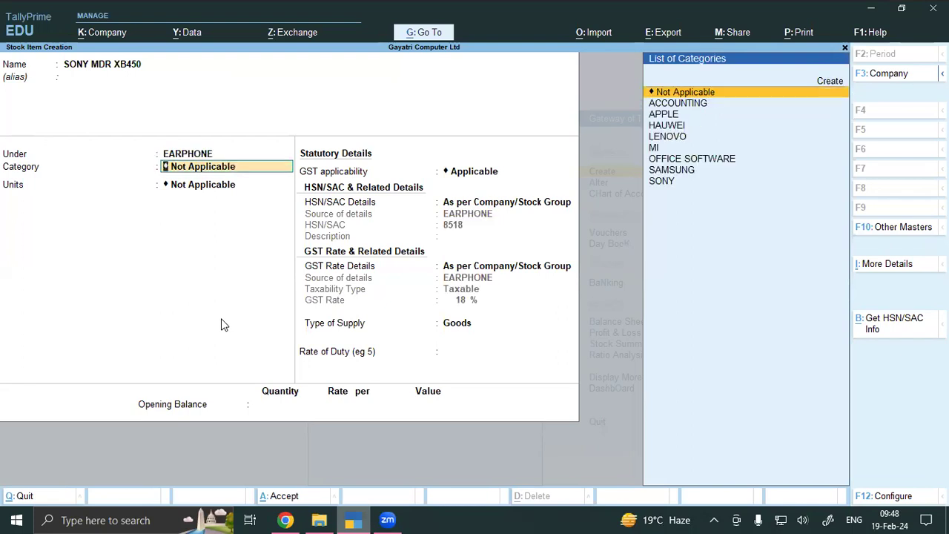
type("SON")
key("Return")
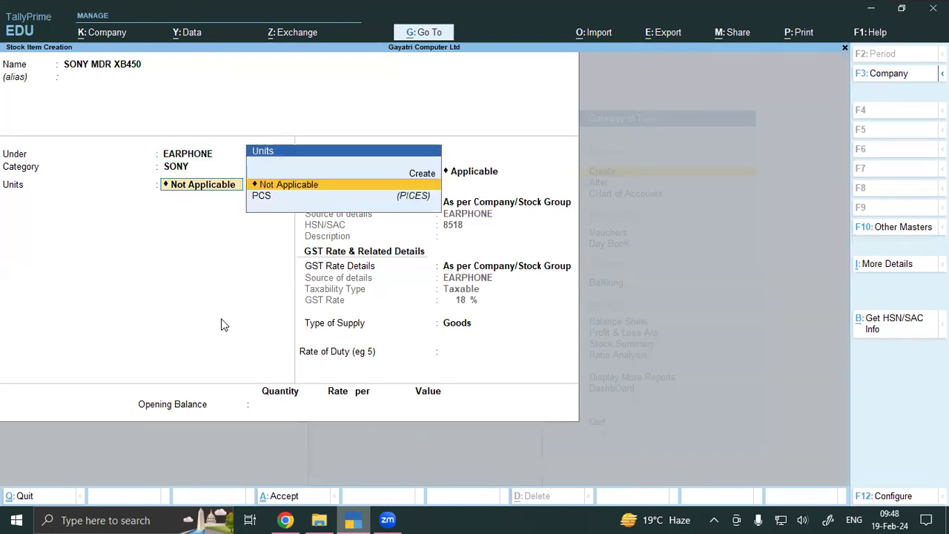
key("Down")
key("Return")
Step: Accept the Sony MDR item's default GST details, type of supply and rate of duty
key("Return")
key("Return")
key("Return")
key("Return")
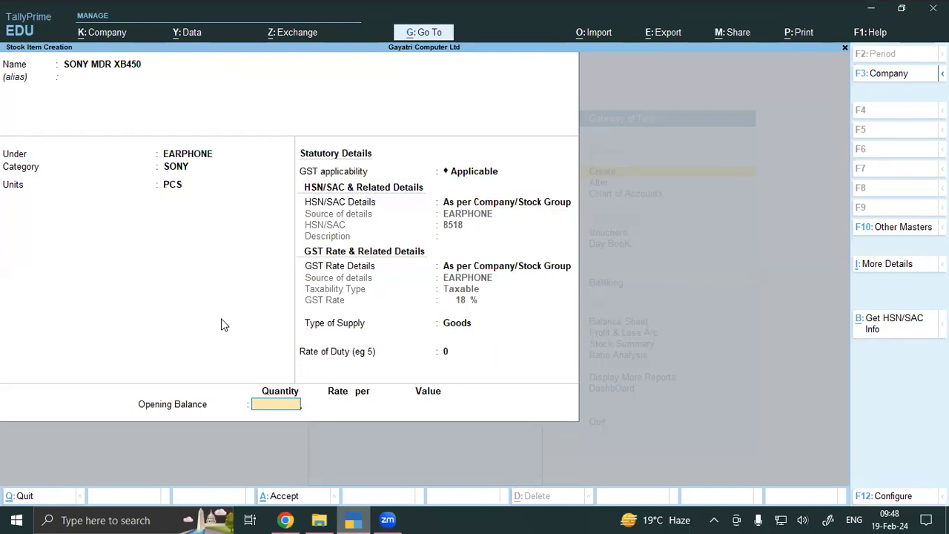
Step: Check the Sony row in the Chrome table, and enter its opening quantity of 7 PCS in TallyPrime, allocated to SHOP
left_click(285, 520)
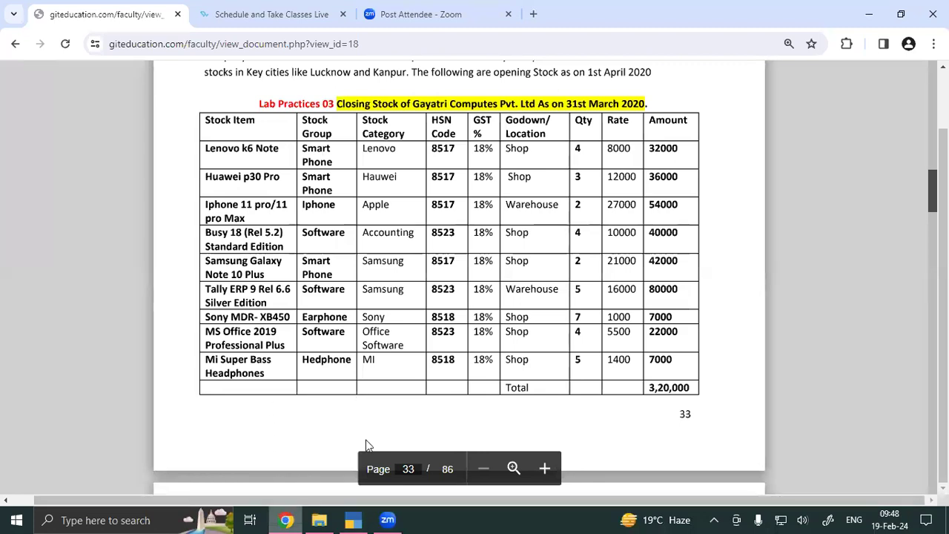
left_click(352, 519)
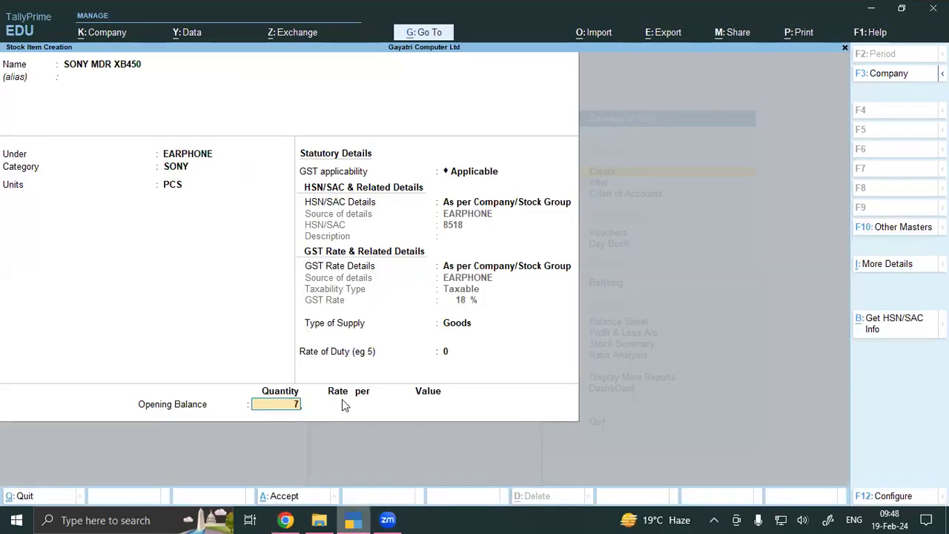
type("7")
key("Return")
key("Down")
key("Down")
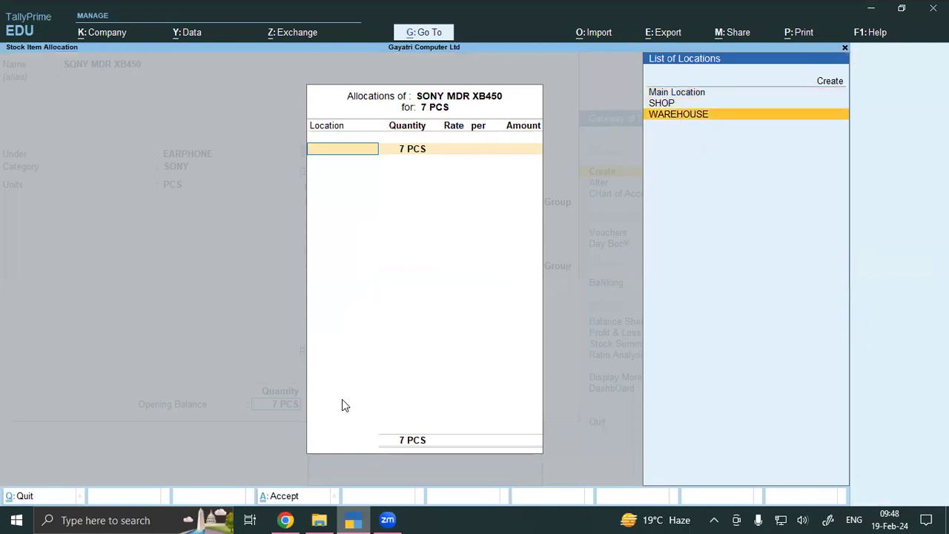
key("Up")
key("Return")
key("Return")
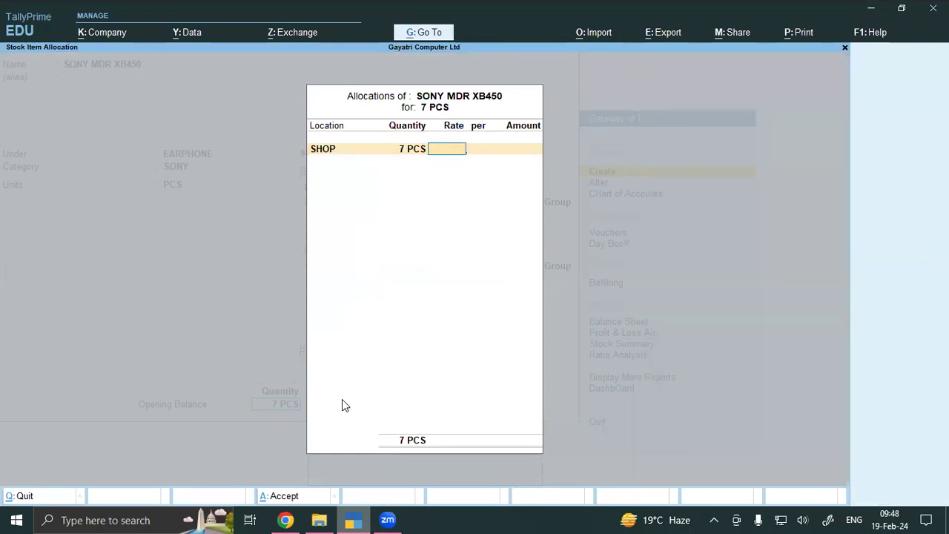
Step: Set the Sony MDR item's opening rate to 1000 and save the item
type("1000")
key("Return")
key("Return")
key("Return")
key("Return")
key("Return")
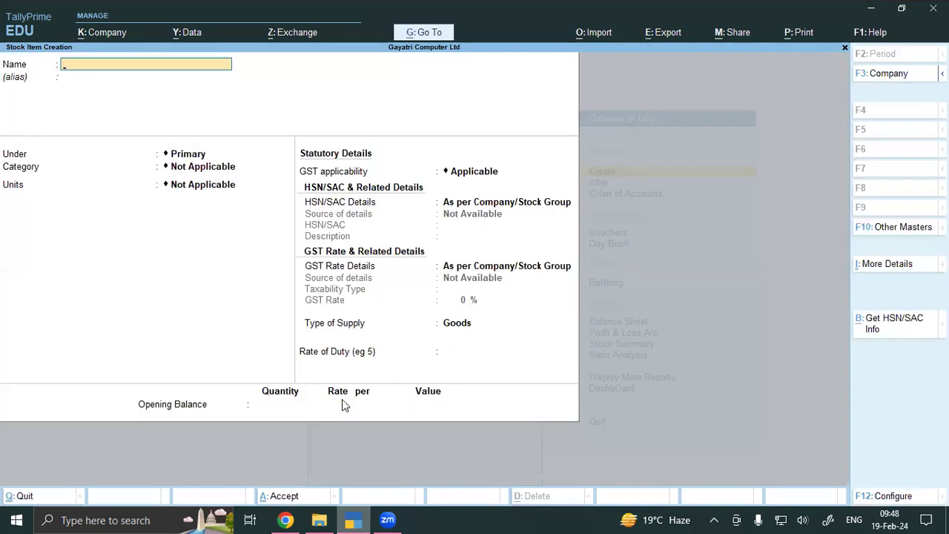
Step: Check the MS Office row in the Chrome table, and name the new TallyPrime stock item MS OFFICE 2019 PROFESSIONAL PLUS
left_click(291, 519)
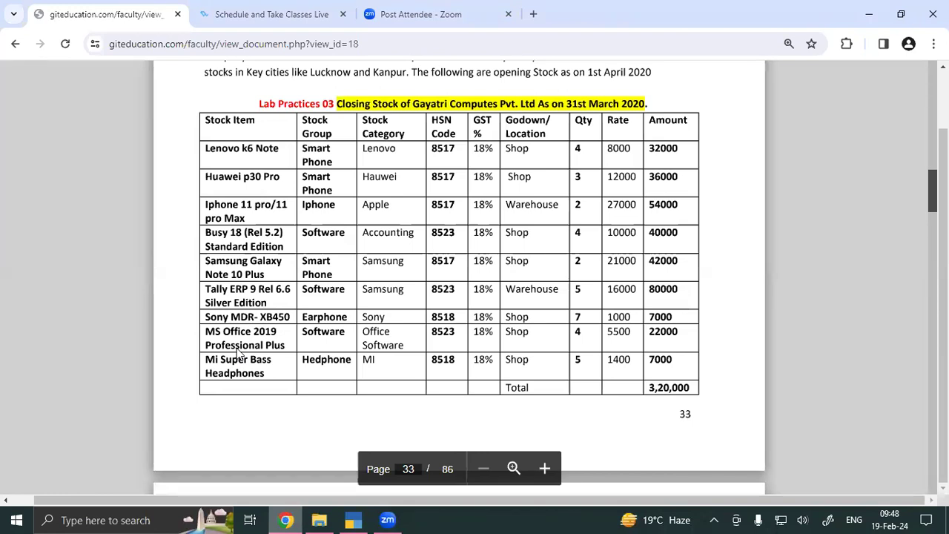
left_click(352, 520)
type("MS OFFICE")
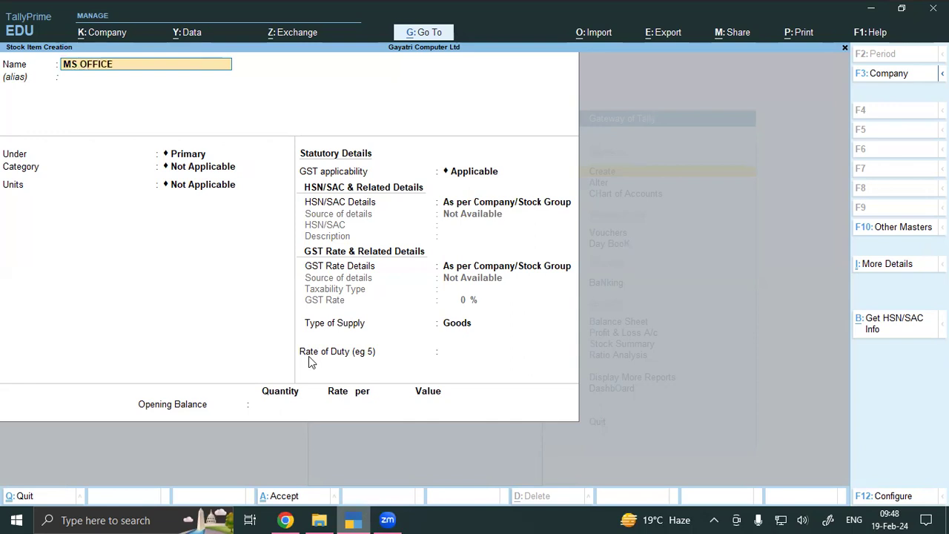
type(" PROFFESSIONAL PLUS")
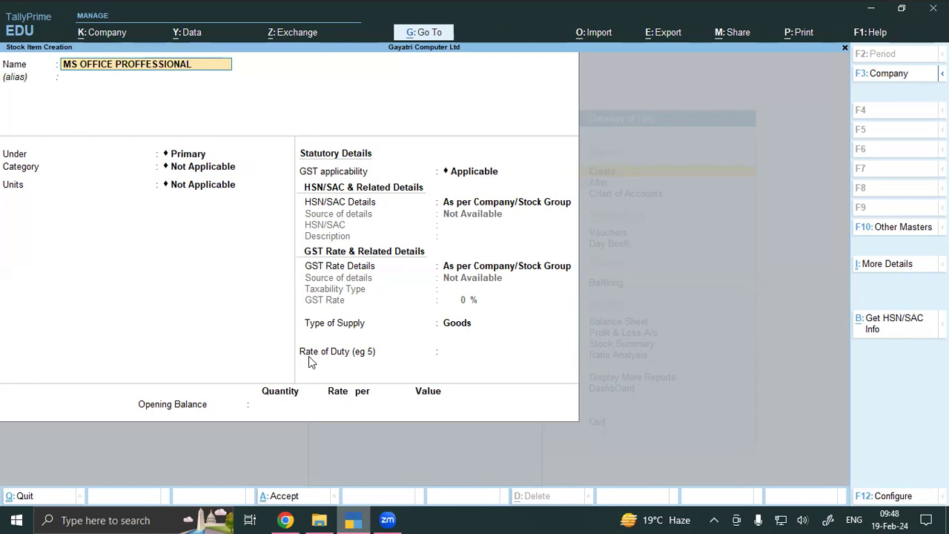
key("BackSpace")
key("BackSpace")
key("BackSpace")
key("BackSpace")
key("BackSpace")
key("BackSpace")
key("BackSpace")
key("BackSpace")
key("BackSpace")
key("BackSpace")
key("BackSpace")
key("BackSpace")
key("BackSpace")
key("BackSpace")
key("BackSpace")
key("BackSpace")
key("BackSpace")
key("BackSpace")
type("2019 PROFESSIONAL; P")
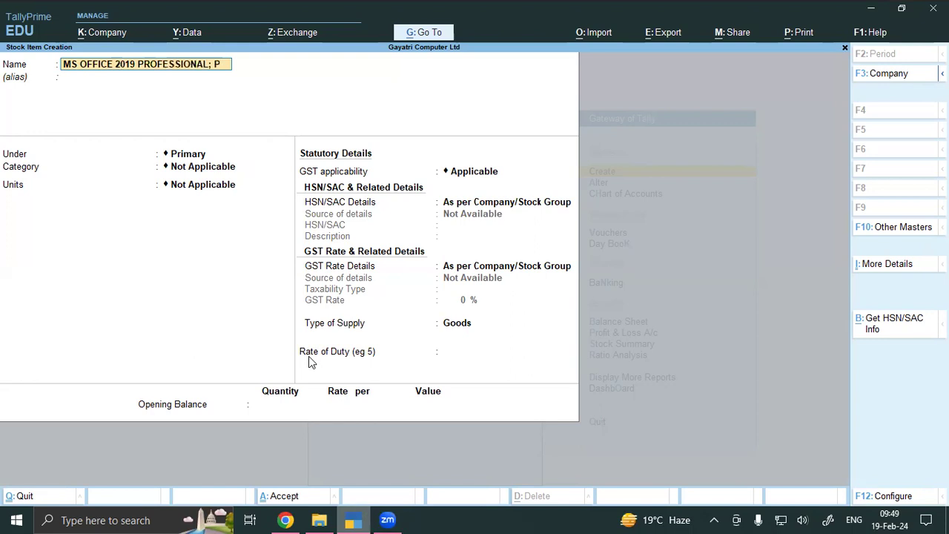
key("BackSpace")
key("BackSpace")
key("BackSpace")
type("PLUS,")
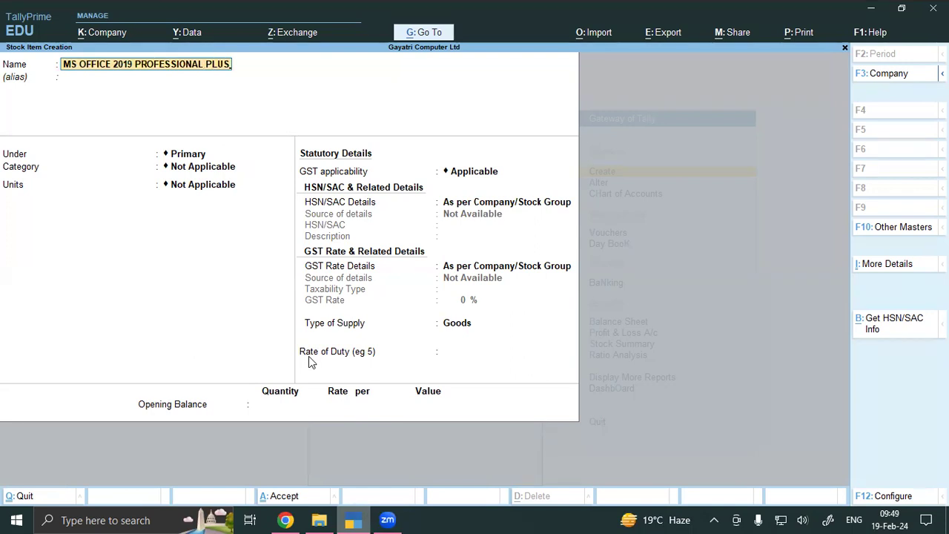
Step: Place the MS Office item under the SOFTWARE group, in the OFFICE SOFTWARE category
key("Return")
type("SO")
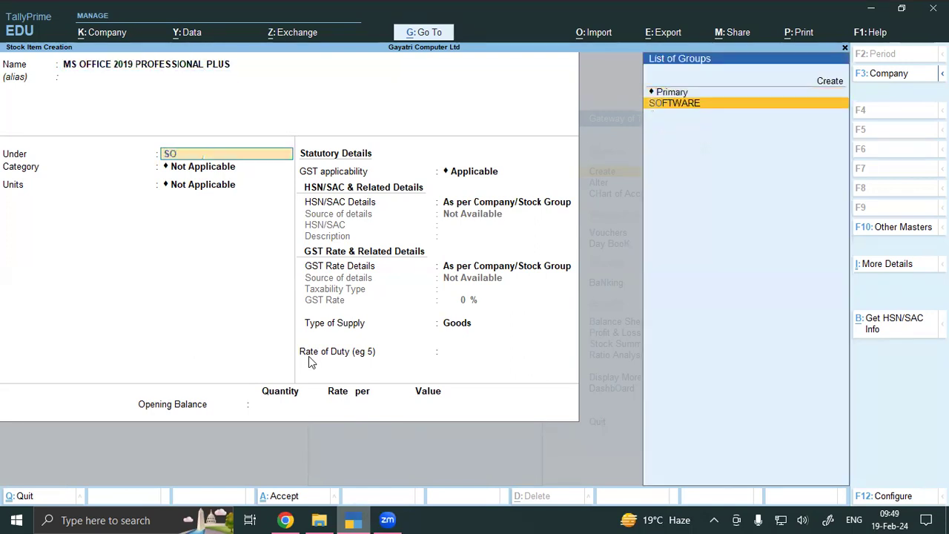
key("Return")
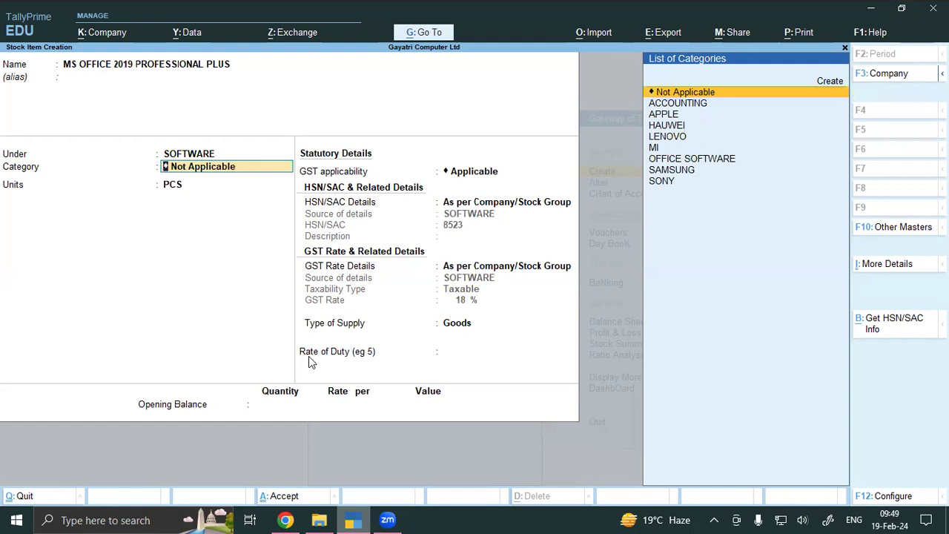
type("MS")
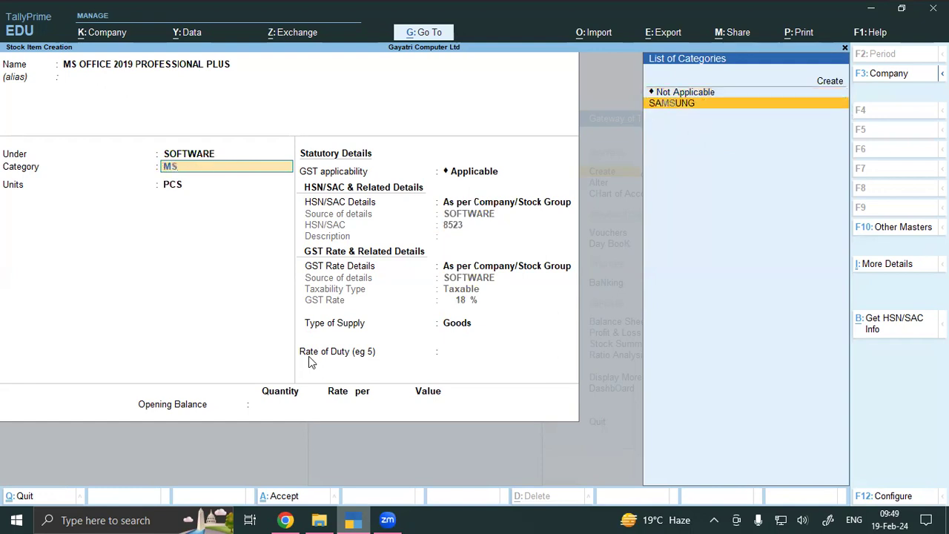
key("BackSpace")
key("BackSpace")
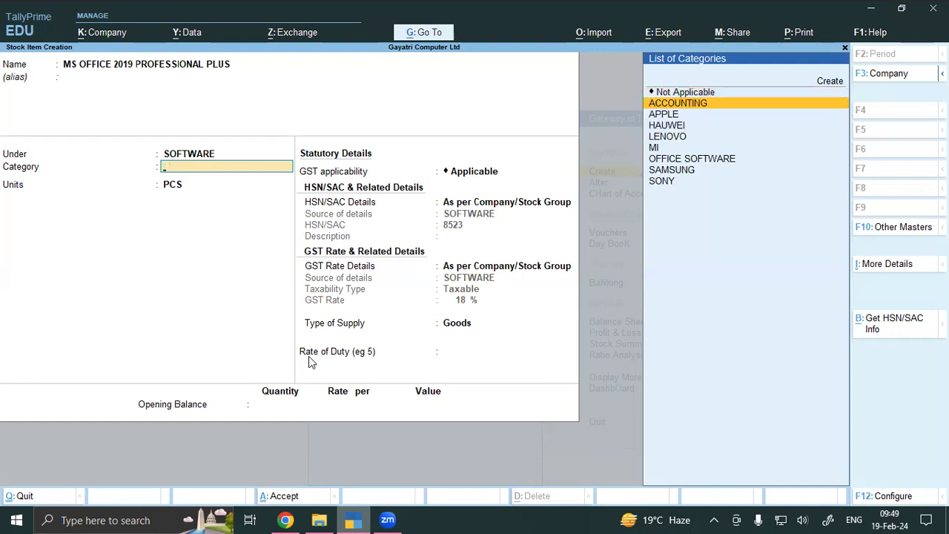
key("Down")
key("Down")
key("Down")
key("Down")
key("Down")
key("Return")
Step: Accept the MS Office item's PCS unit, default GST details, type of supply and rate of duty
key("Return")
key("Return")
key("Return")
key("Return")
key("Return")
key("Return")
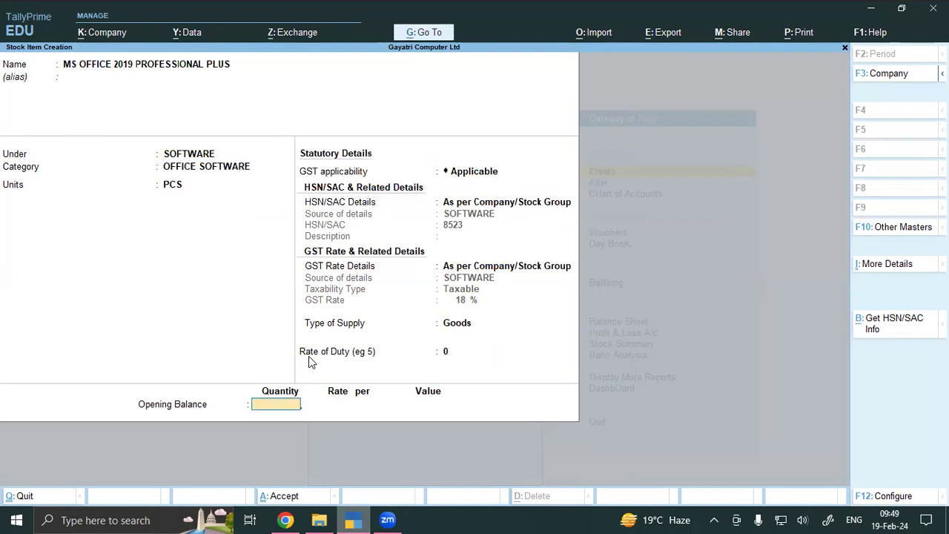
Step: Enter the MS Office item's opening quantity of 4 PCS, allocated to SHOP after checking its row in the Chrome table
type("4")
key("Return")
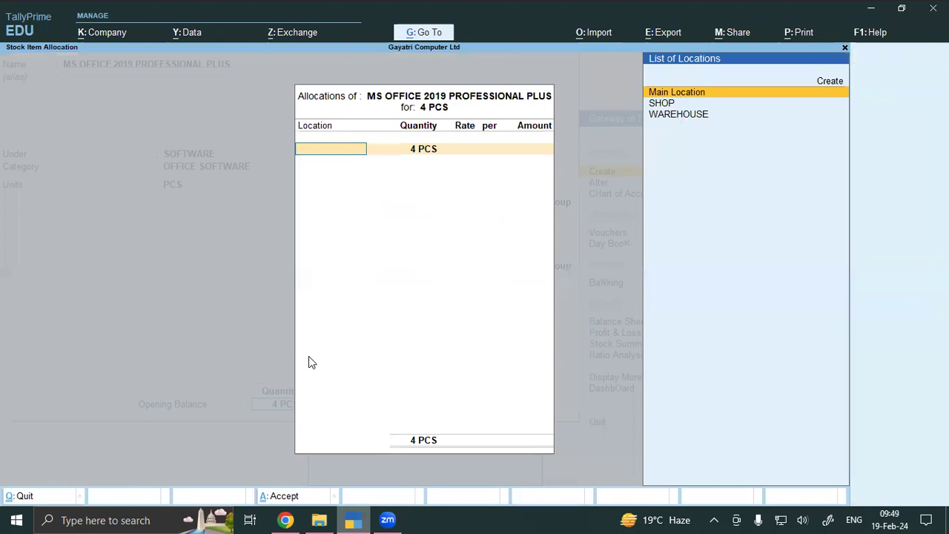
left_click(285, 520)
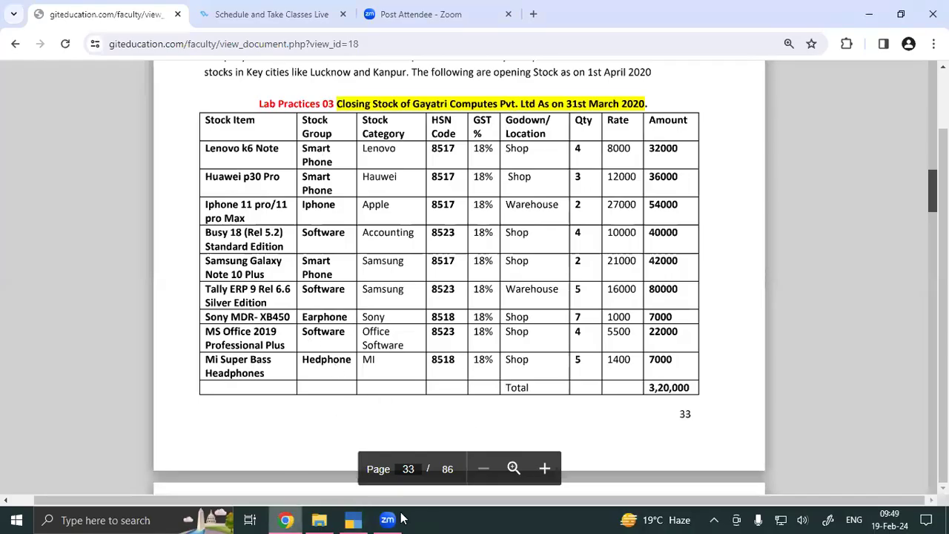
left_click(354, 520)
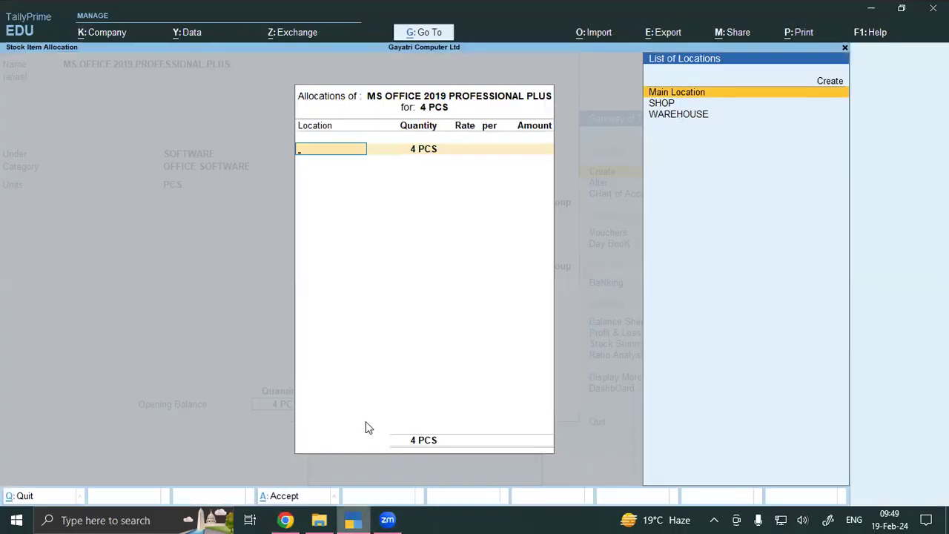
key("Down")
key("Return")
Step: Set the MS Office item's opening rate to 5500 and save the item
type("5500")
key("Return")
key("Return")
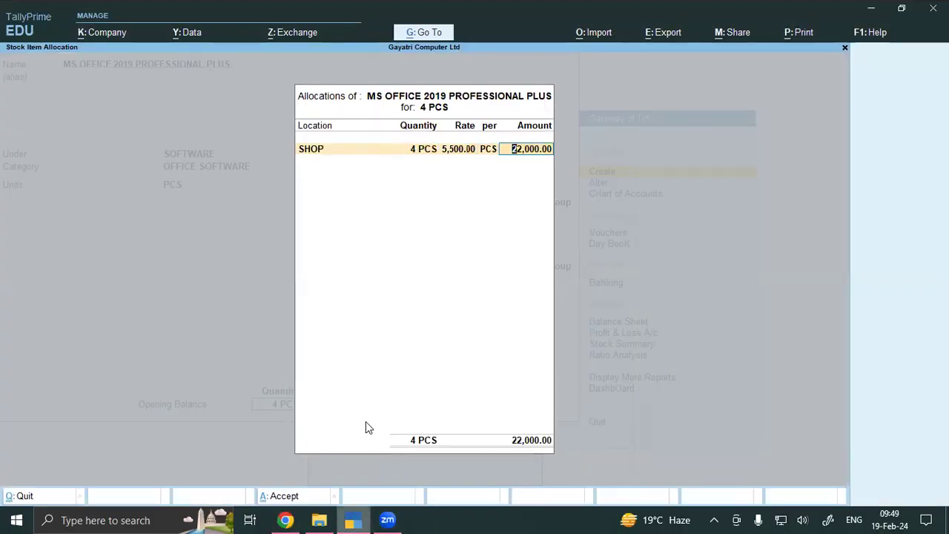
key("Return")
key("Return")
key("Return")
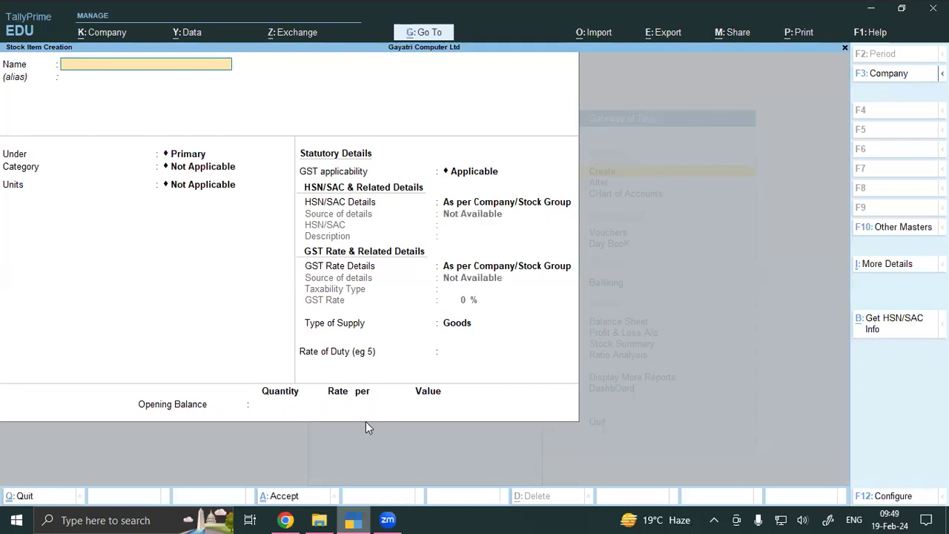
Step: Check the last item row in the Chrome table, and name the new TallyPrime stock item MI SUPER BASS HEADPHONE
left_click(291, 518)
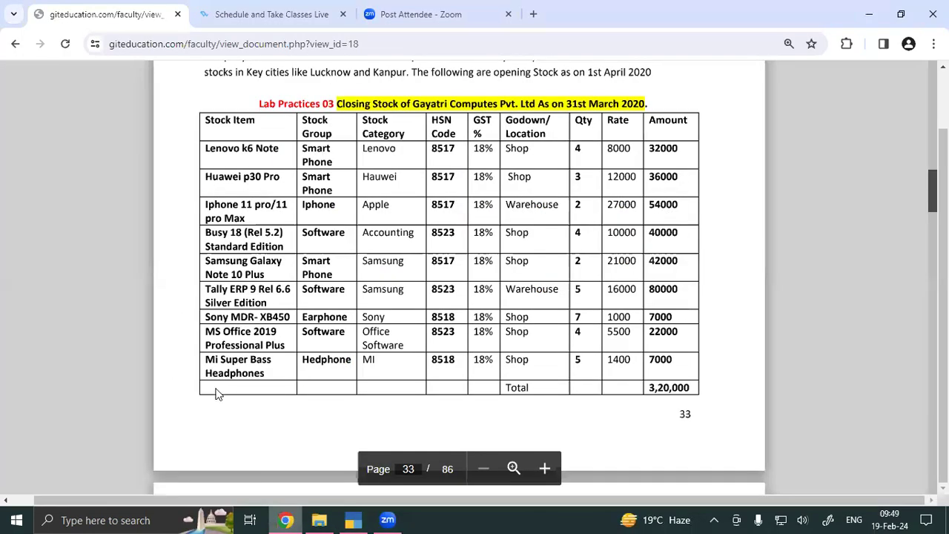
left_click(349, 519)
type("MI SUPER BASS H")
key("BackSpace")
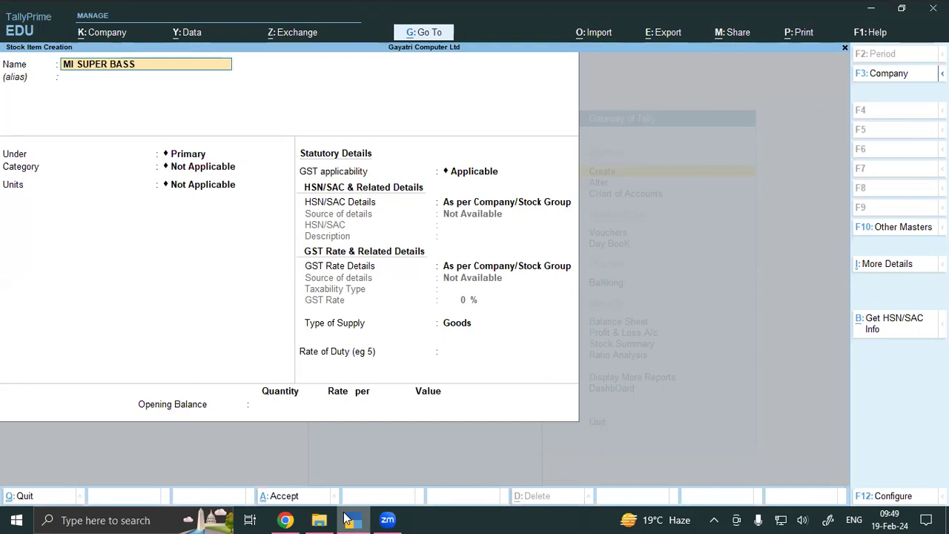
type("HEADPHONE")
Step: Place the Mi Super Bass item under the HEADPHONE group, in the MI category, with PCS as its unit
key("Return")
type("H")
key("Return")
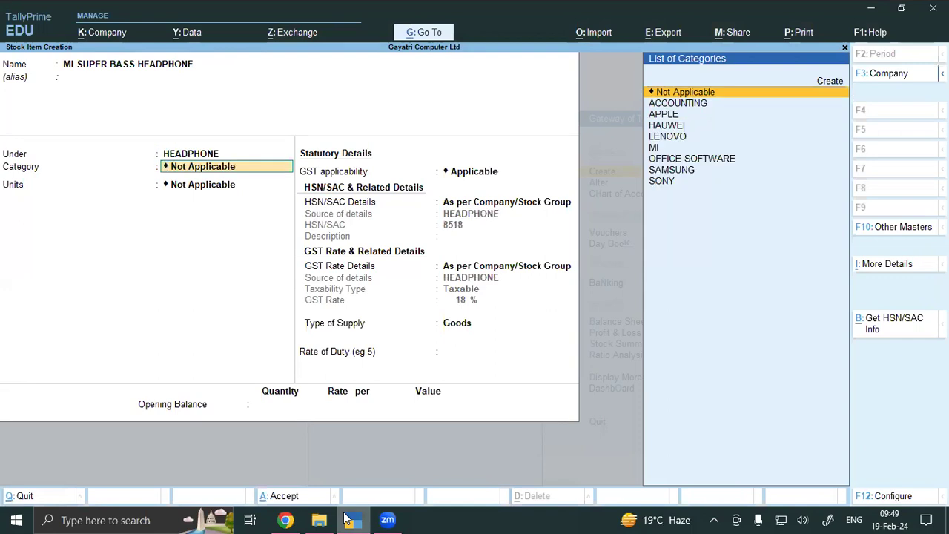
type("MI")
key("Return")
key("Down")
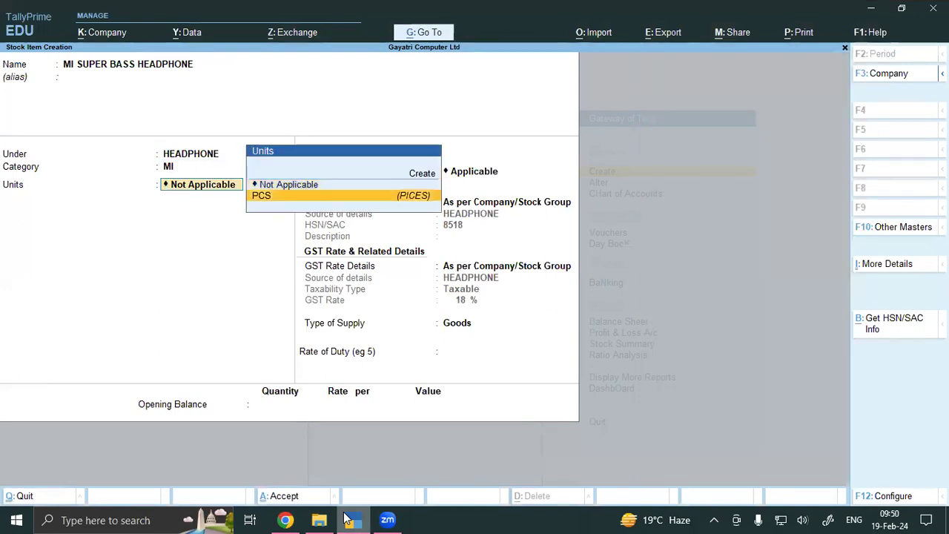
key("Return")
Step: Accept the Mi Super Bass item's default GST details, type of supply and rate of duty
key("Return")
key("Return")
key("Return")
key("Return")
key("Return")
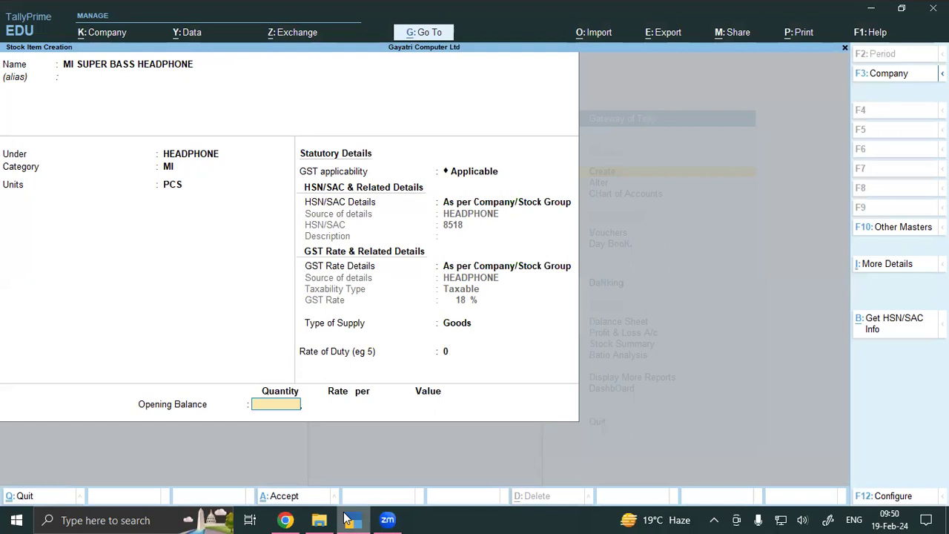
Step: Enter the Mi Super Bass item's opening quantity of 5 PCS, allocated to SHOP
type("5")
key("Return")
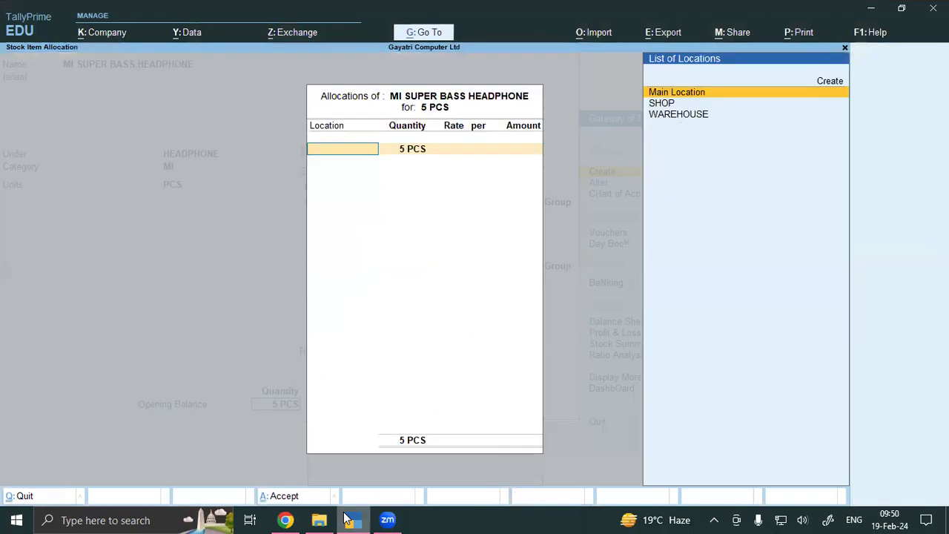
key("Down")
key("Return")
key("Return")
Step: Set the Mi Super Bass item's opening rate to 1400 and save the item
type("1400")
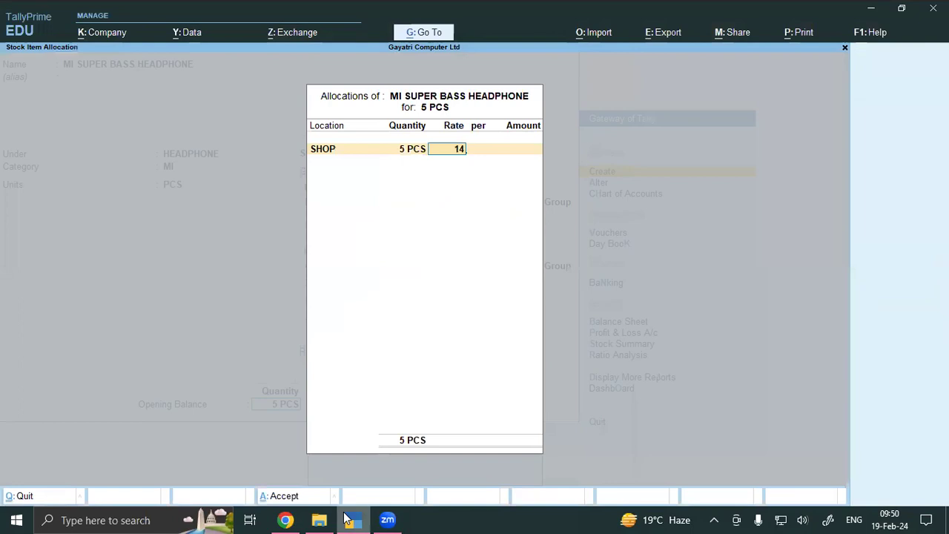
key("Return")
key("Return")
key("Return")
key("Return")
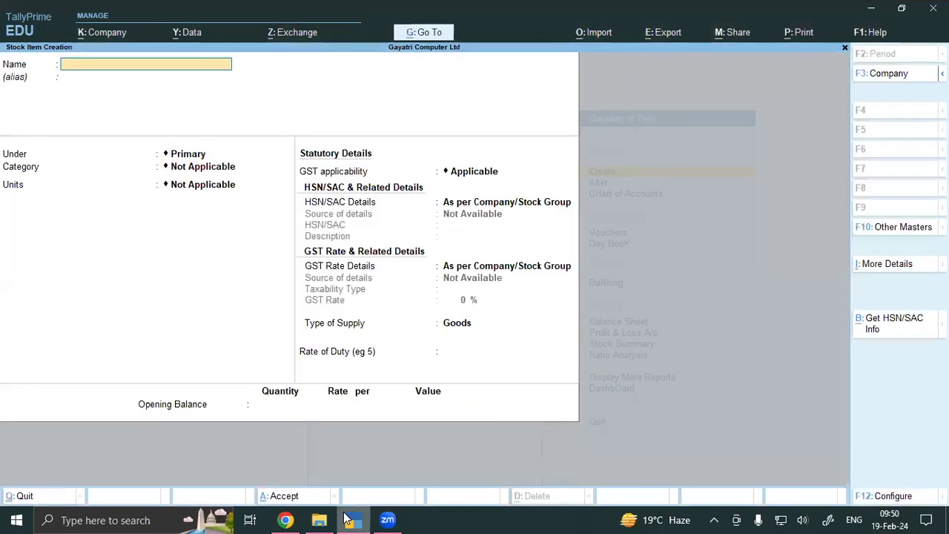
Step: Review the stock table's total and the Report Checking instructions for the stock summary in the Chrome document
left_click(286, 519)
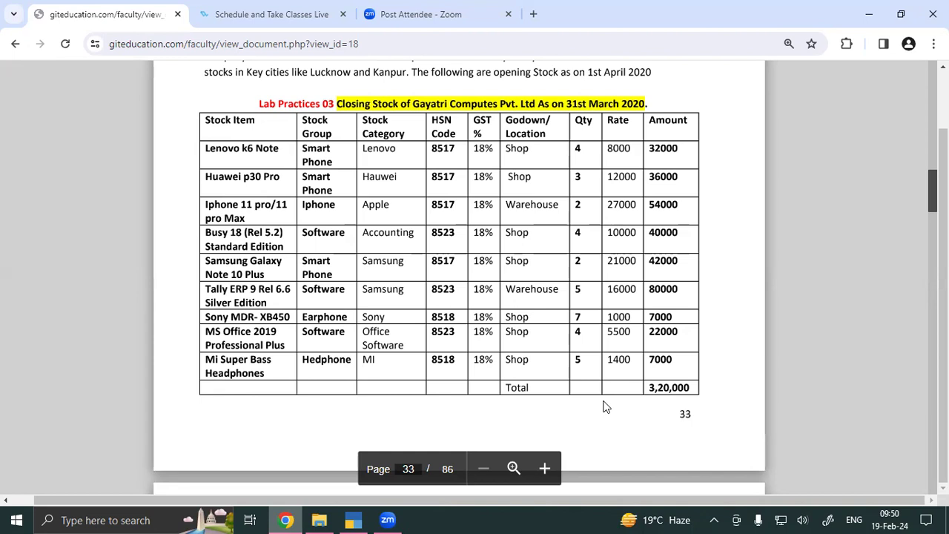
scroll(604, 406, "down", 10)
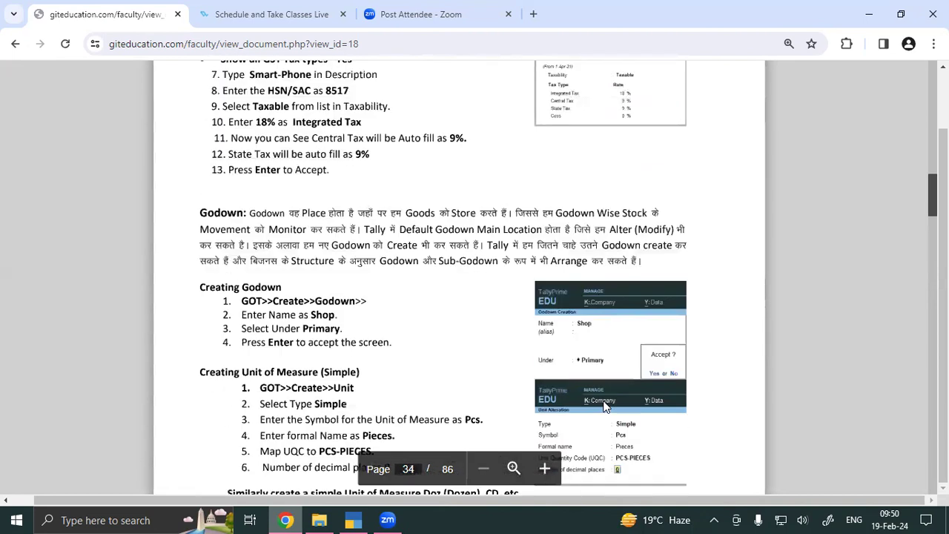
scroll(604, 406, "down", 10)
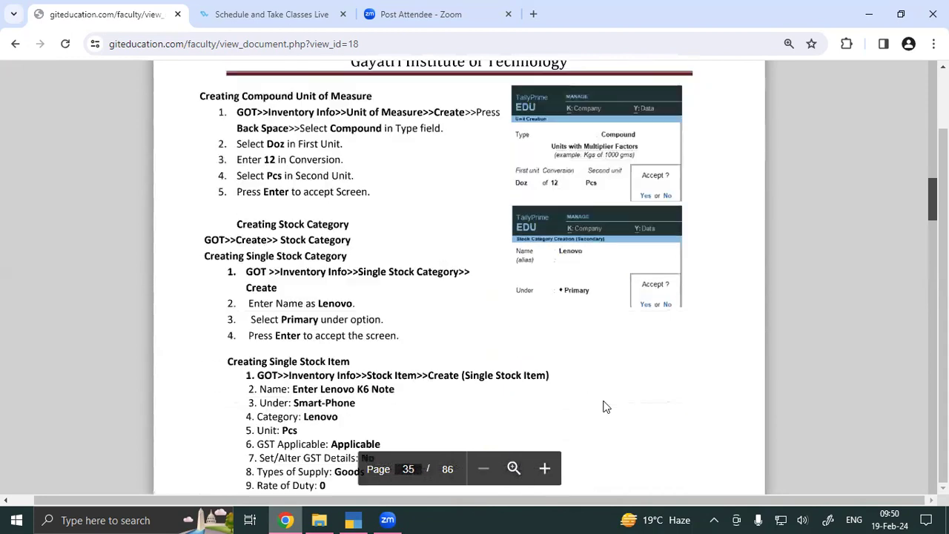
scroll(605, 406, "down", 5)
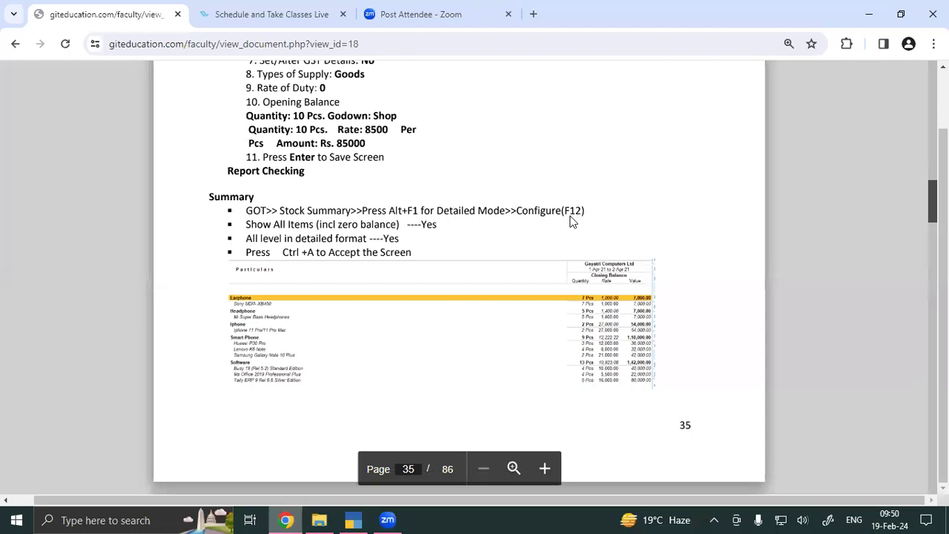
Step: Return to TallyPrime, leave stock item creation, and open the Stock Summary report in detailed format
left_click(353, 520)
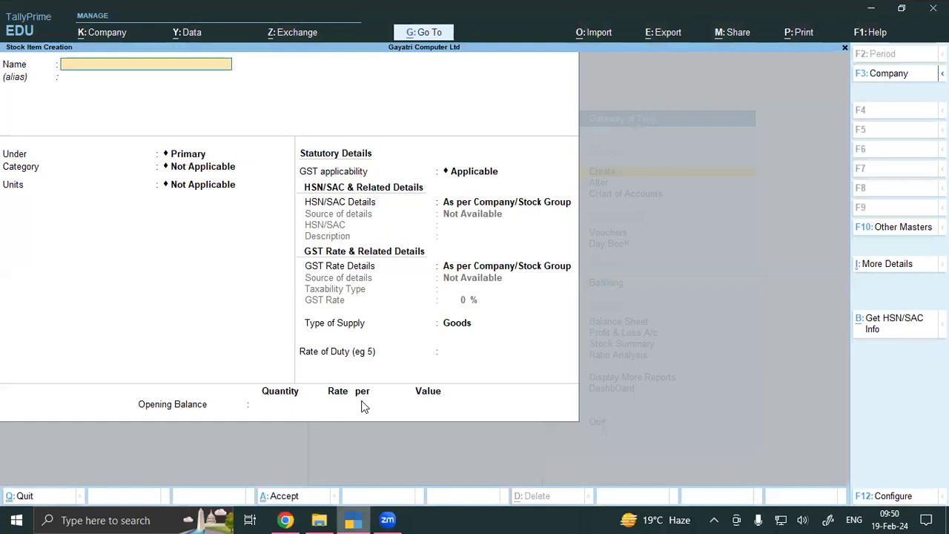
key("Escape")
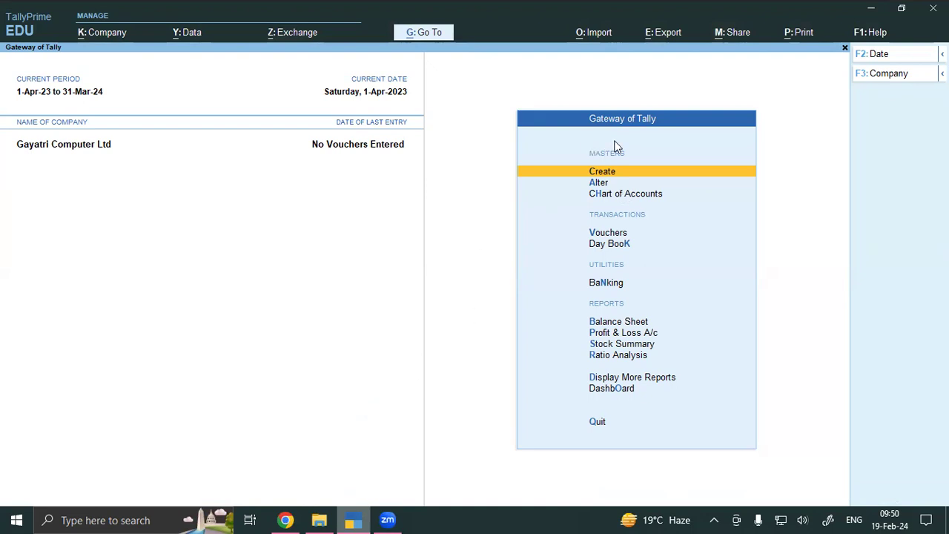
key("Down")
key("Down")
key("Down")
key("Down")
key("Down")
key("Down")
key("Down")
key("Down")
key("Down")
key("Up")
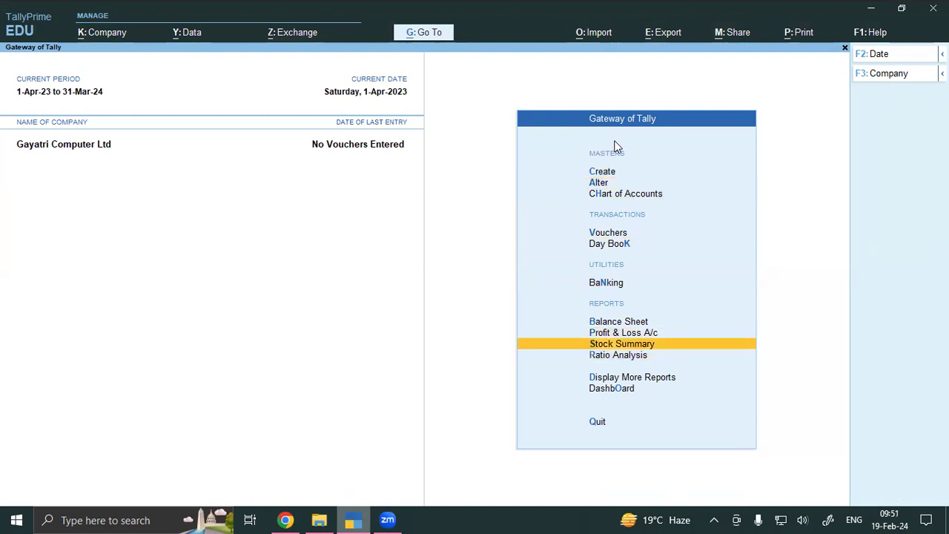
key("Return")
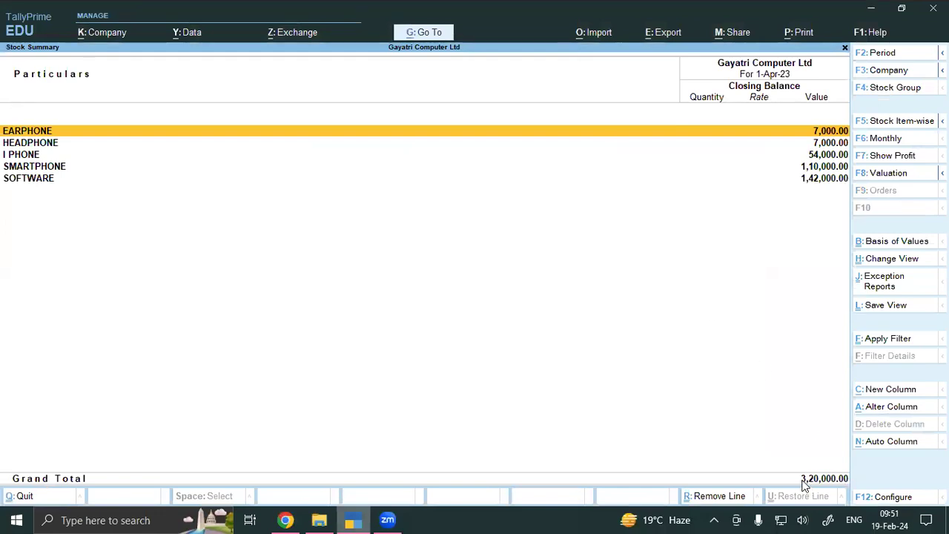
key("alt+F5")
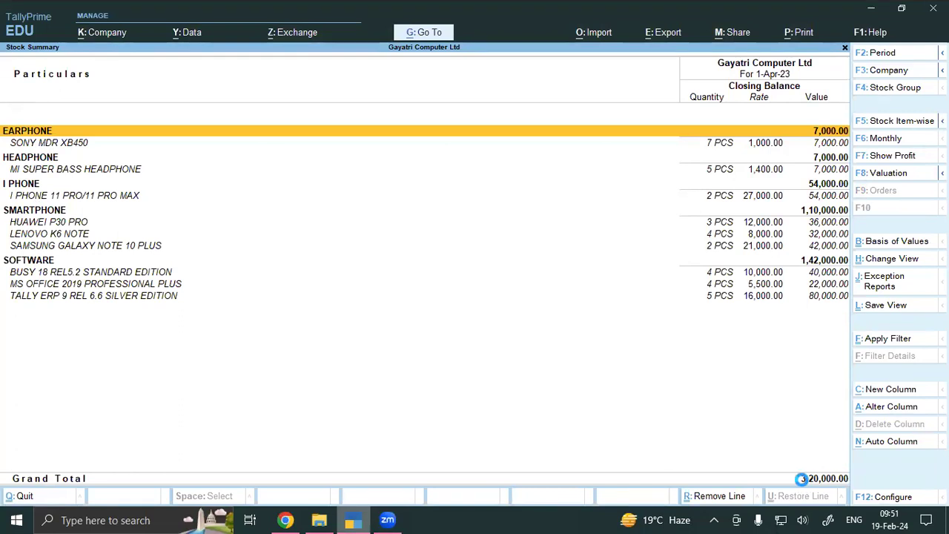
Step: Configure the Stock Summary report's type of grouping as Stock Item-wise
key("F12")
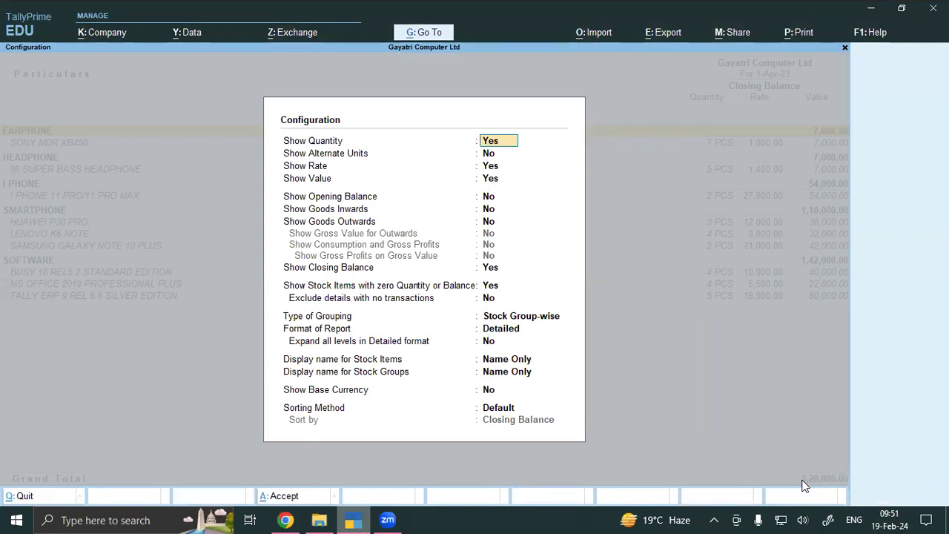
key("Return")
key("Return")
key("Return")
key("Return")
key("Return")
key("Return")
key("Return")
key("Return")
key("Return")
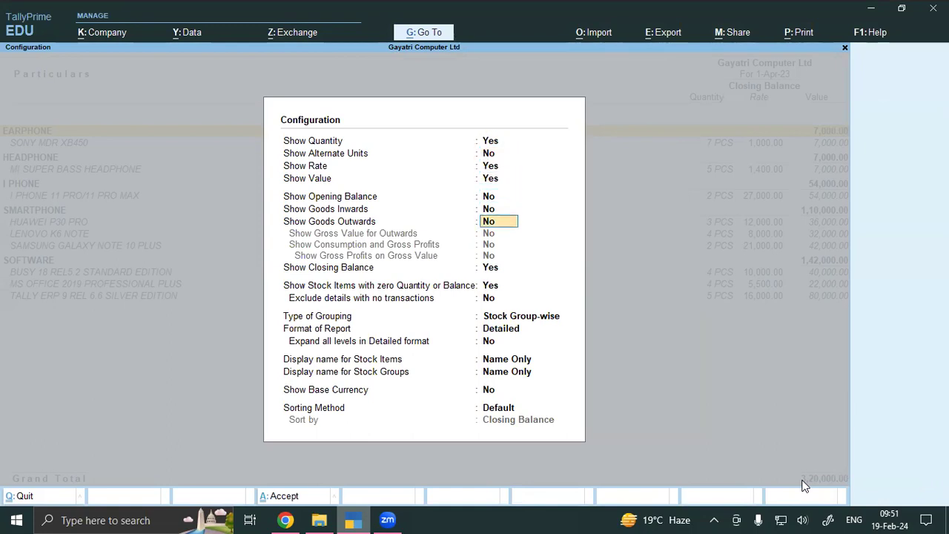
key("Return")
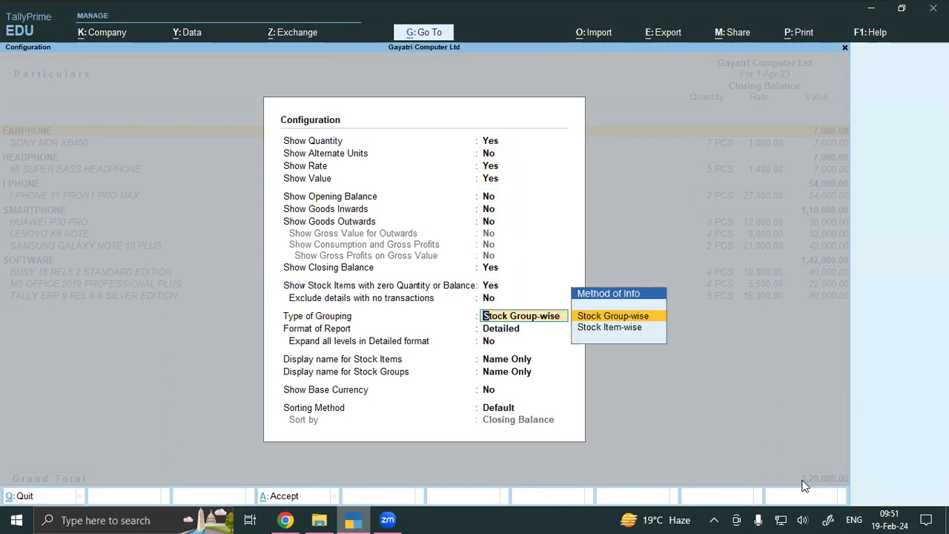
key("Down")
key("Return")
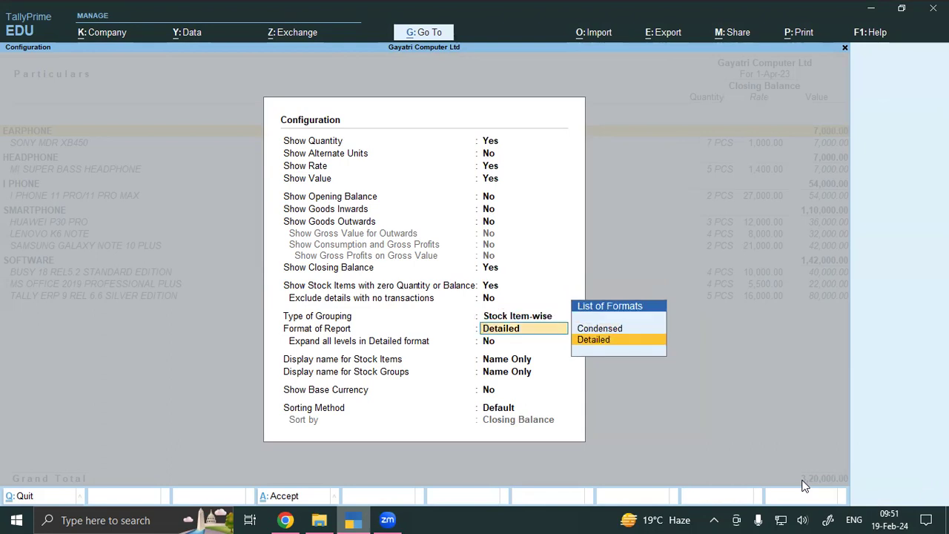
Step: Keep the Detailed report format, set expanding all levels to Yes, and apply the configuration
key("Return")
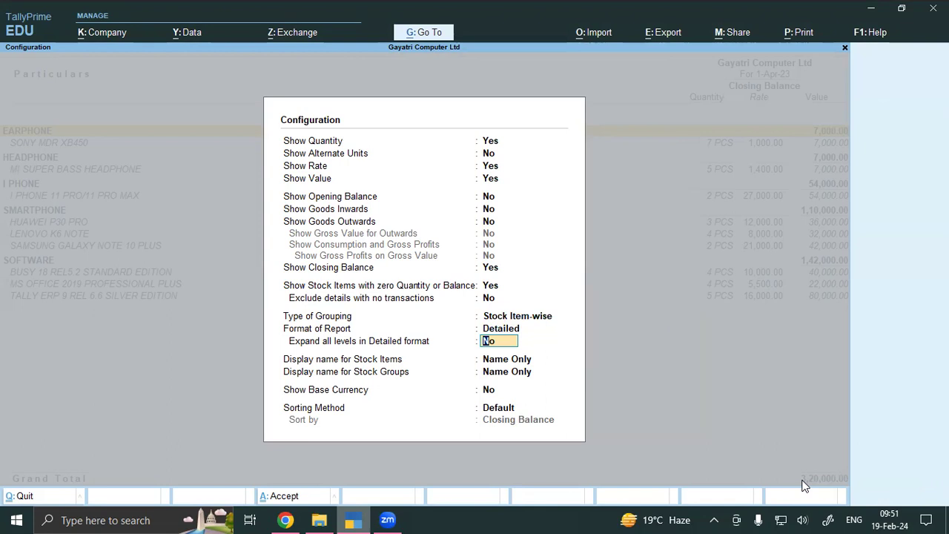
type("Y")
key("Return")
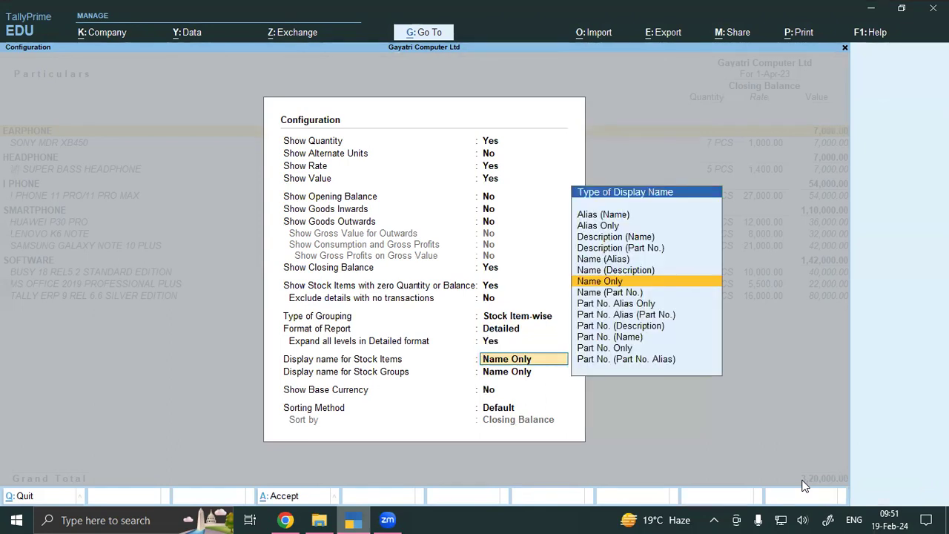
key("ctrl+a")
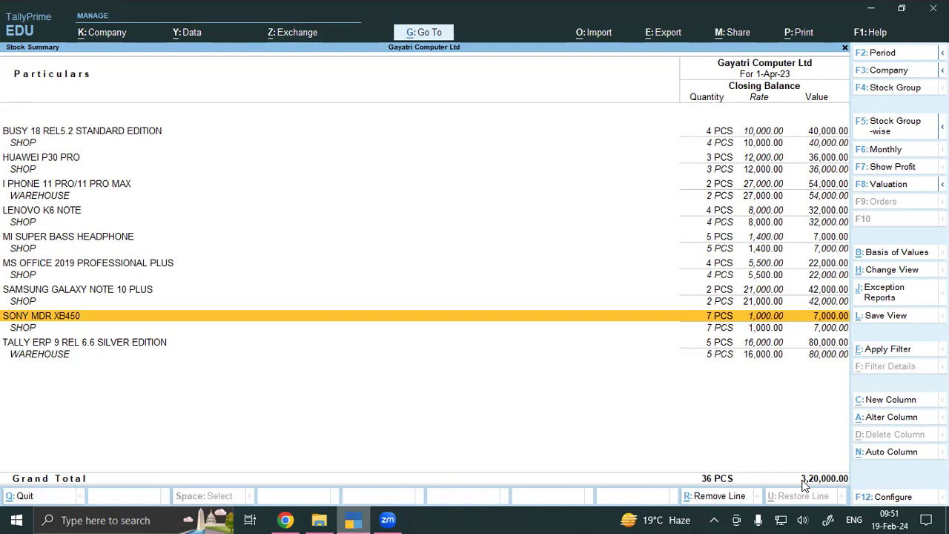
Step: Close the report back to the Gateway of Tally and reopen the Stock Summary in detailed format
key("Escape")
key("Escape")
key("Escape")
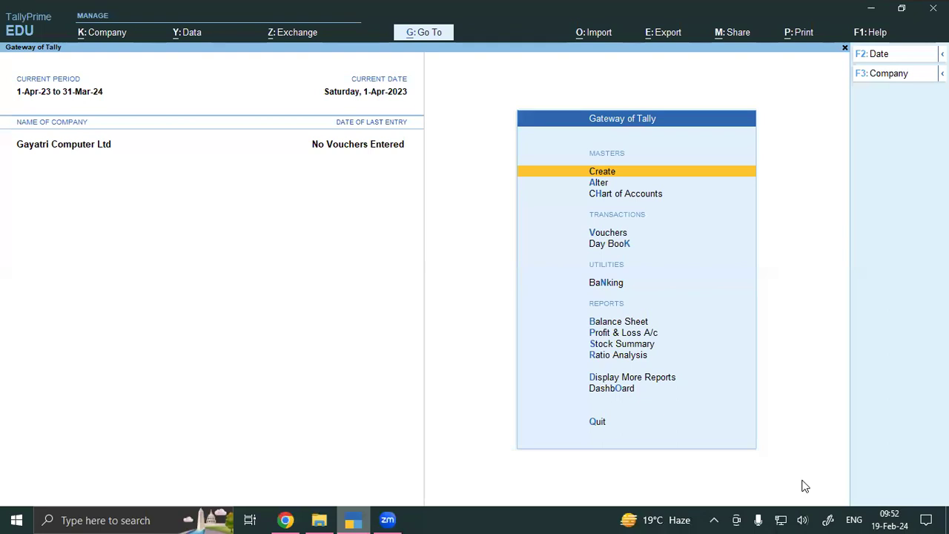
key("Down")
key("Down")
key("Down")
key("Down")
key("Down")
key("Down")
key("Down")
key("Down")
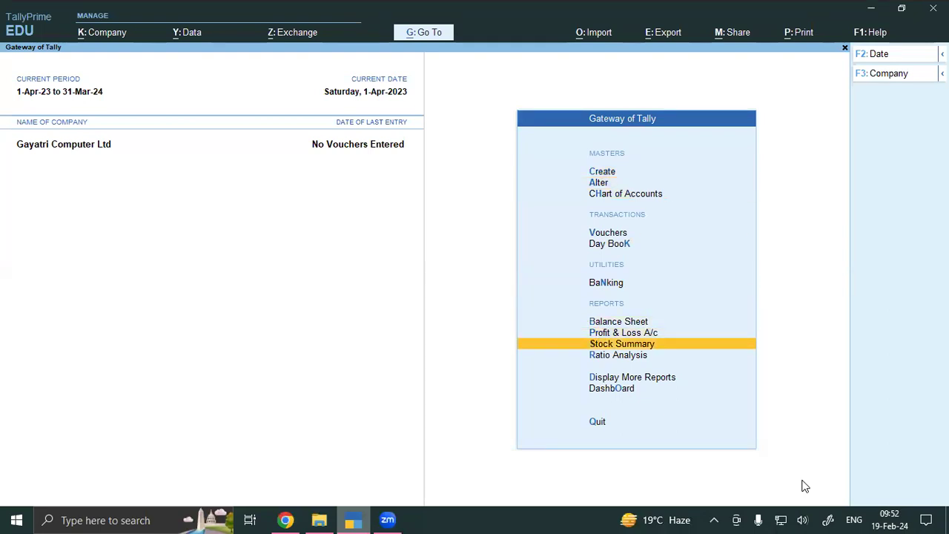
key("Return")
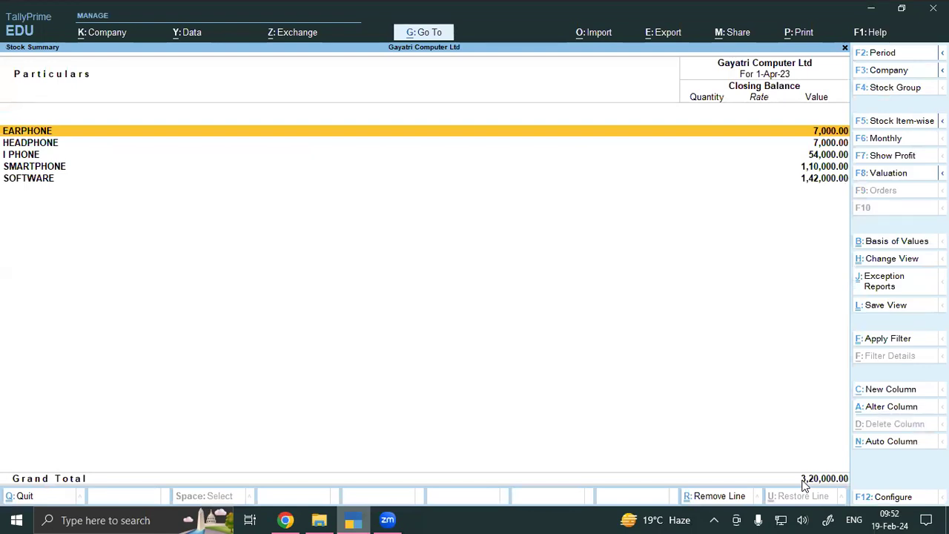
key("alt+F5")
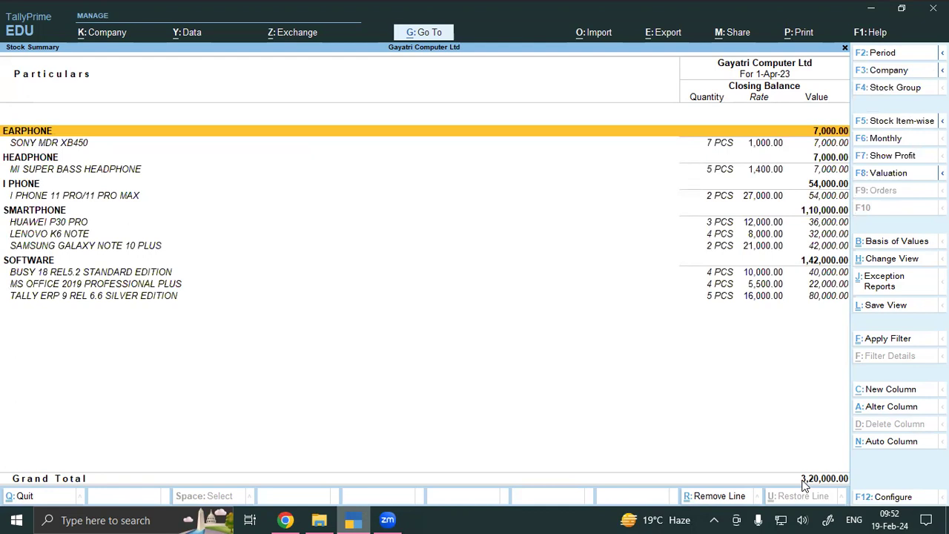
Step: Change the reopened Stock Summary's type of grouping to Stock Item-wise in its configuration
key("F12")
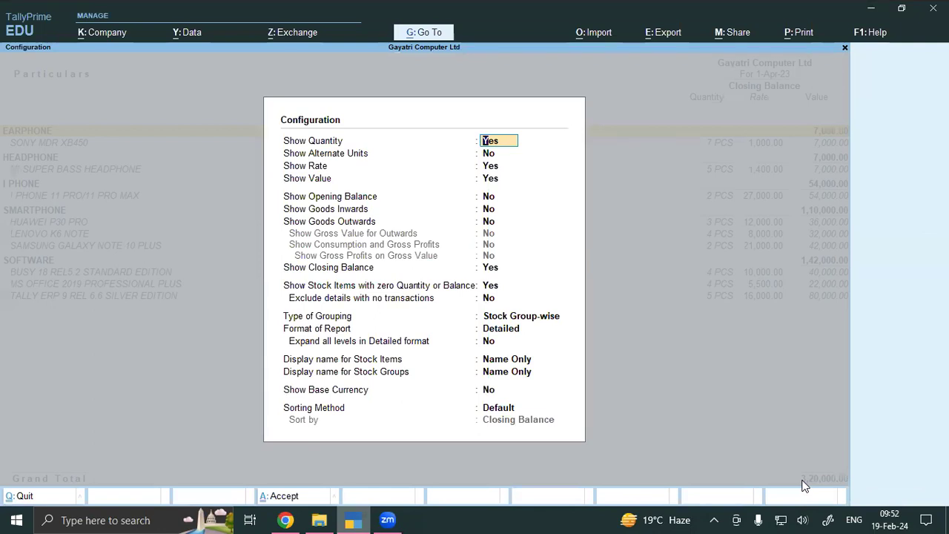
key("Down")
key("Down")
key("Down")
key("Down")
key("Down")
key("Down")
key("Down")
key("Down")
key("Down")
key("Down")
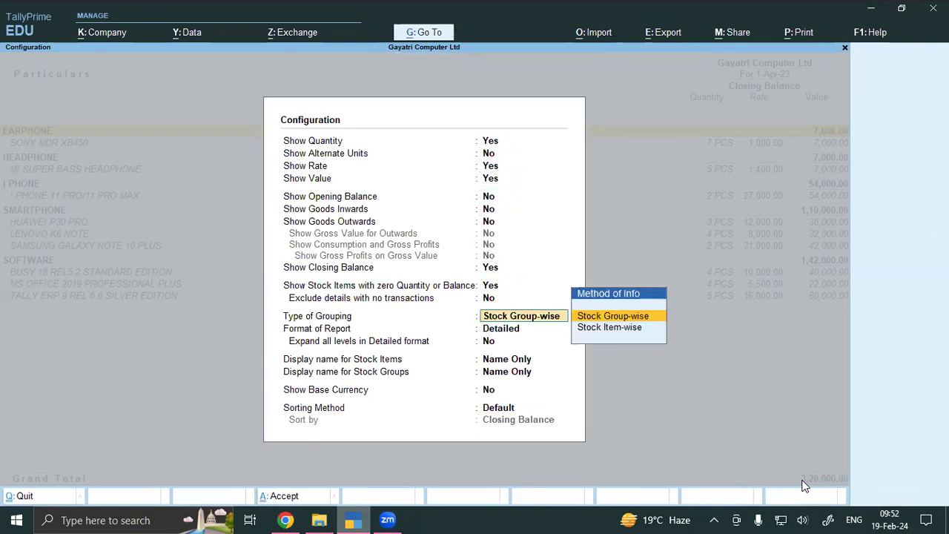
key("Down")
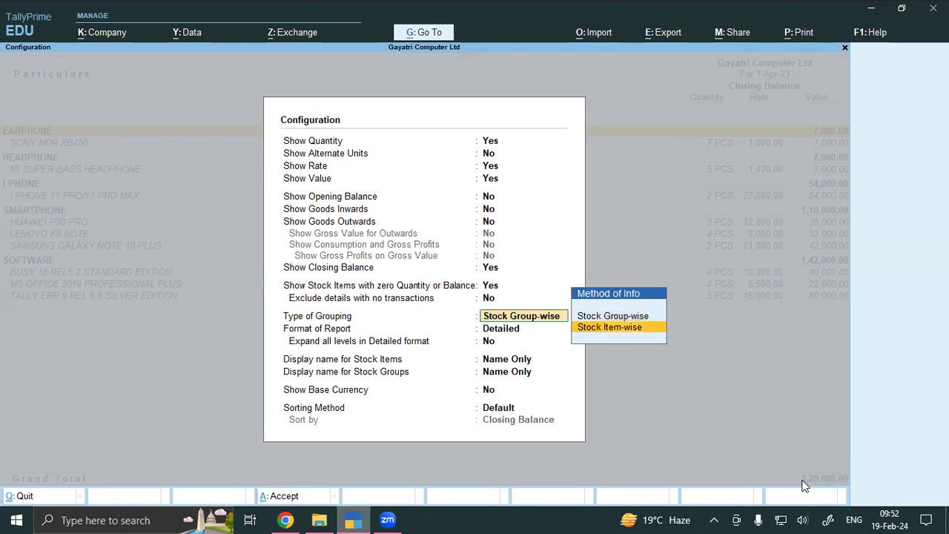
key("Return")
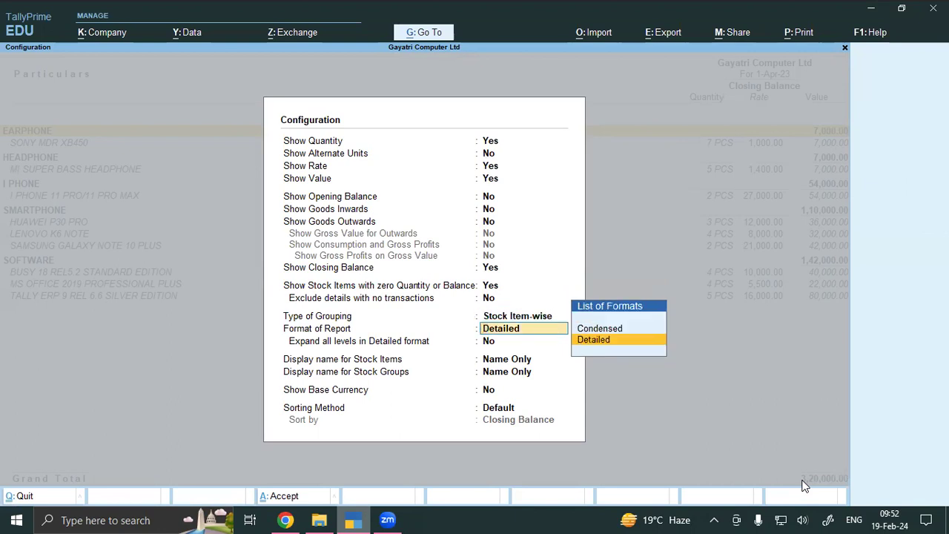
Step: Apply the Detailed format with all levels expanded to show each item's godown, and return to the Gateway of Tally
key("Return")
type("Y")
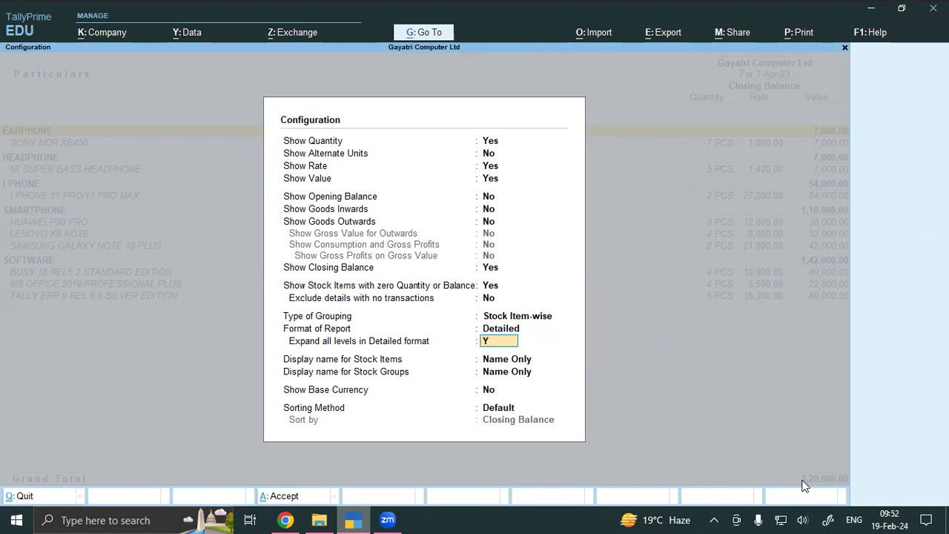
key("Return")
key("ctrl+a")
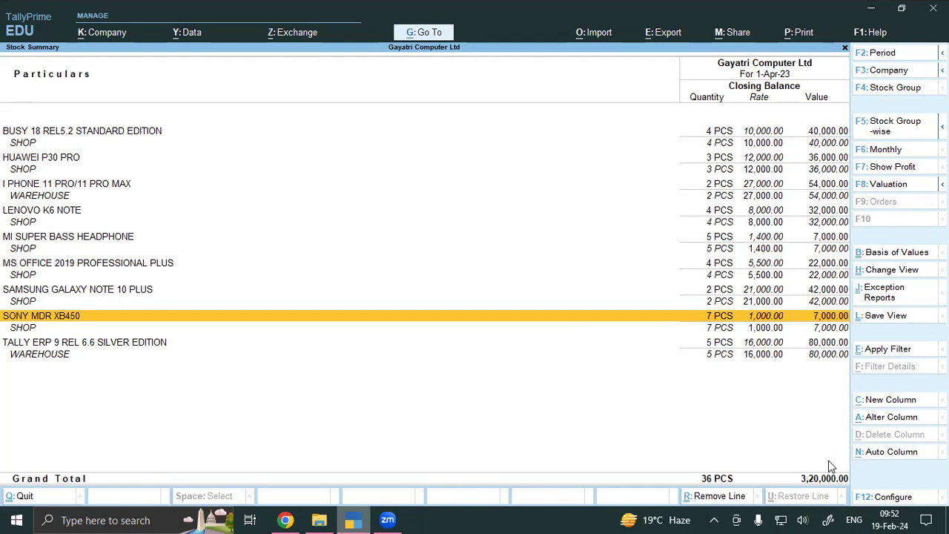
key("Escape")
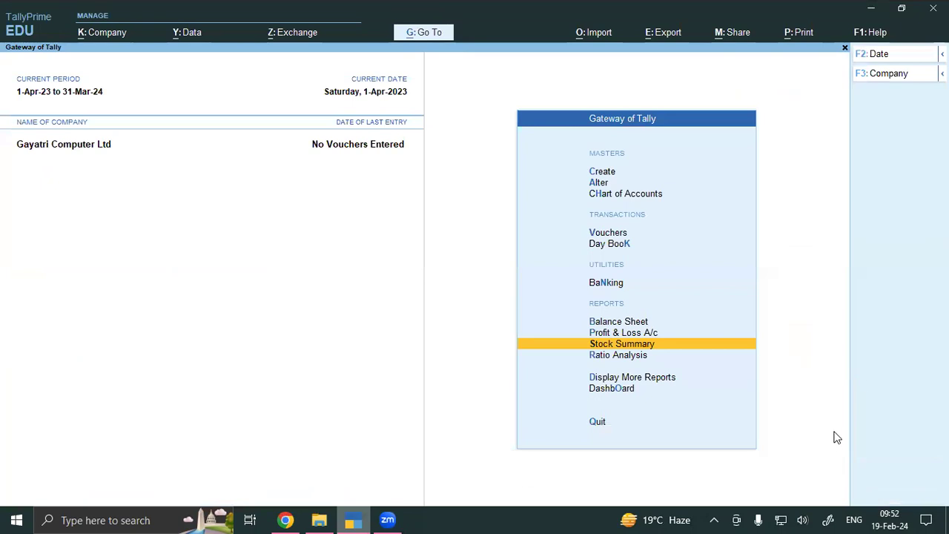
left_click(621, 57)
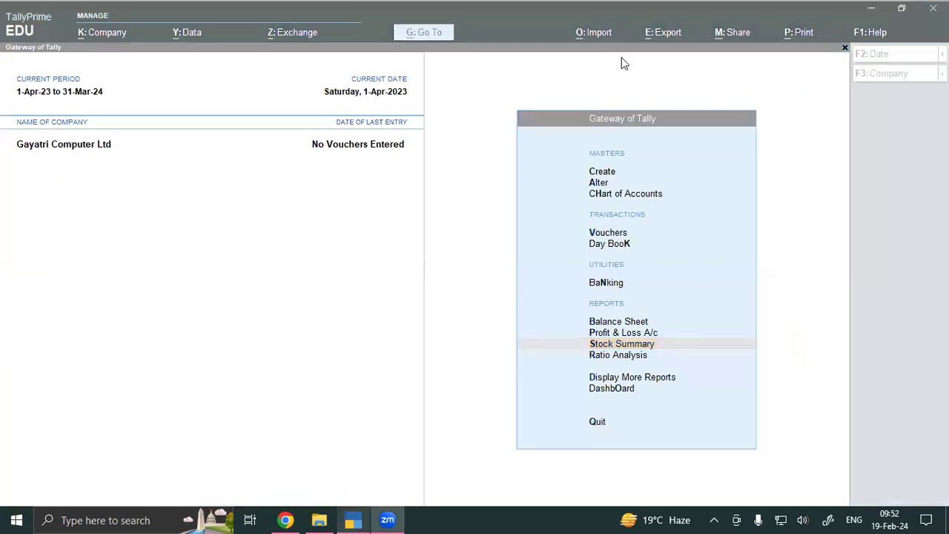